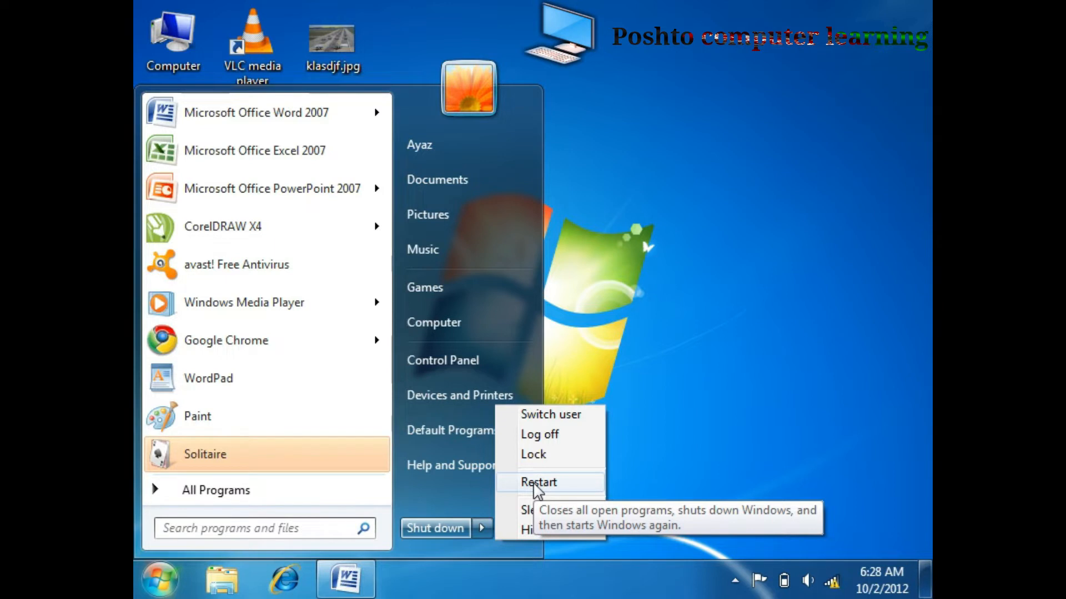
Switch to the Start Menu document in Word and read through its Start menu shortcuts, shutdown and restart code sections
{"action": "right_click", "coordinate": [808, 214]}
{"action": "left_click", "coordinate": [737, 280]}
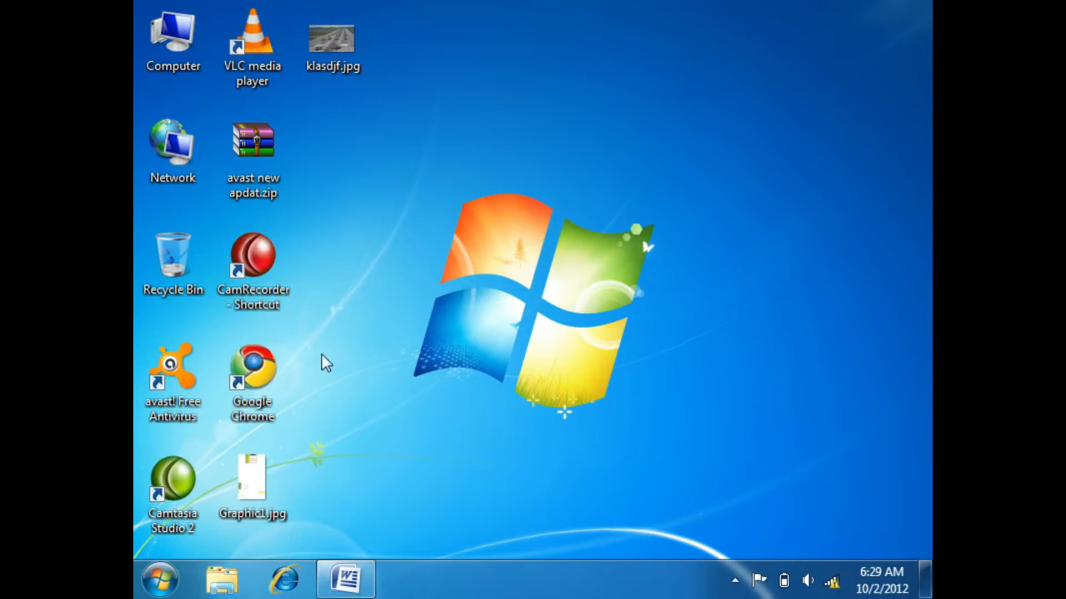
{"action": "left_click", "coordinate": [347, 581]}
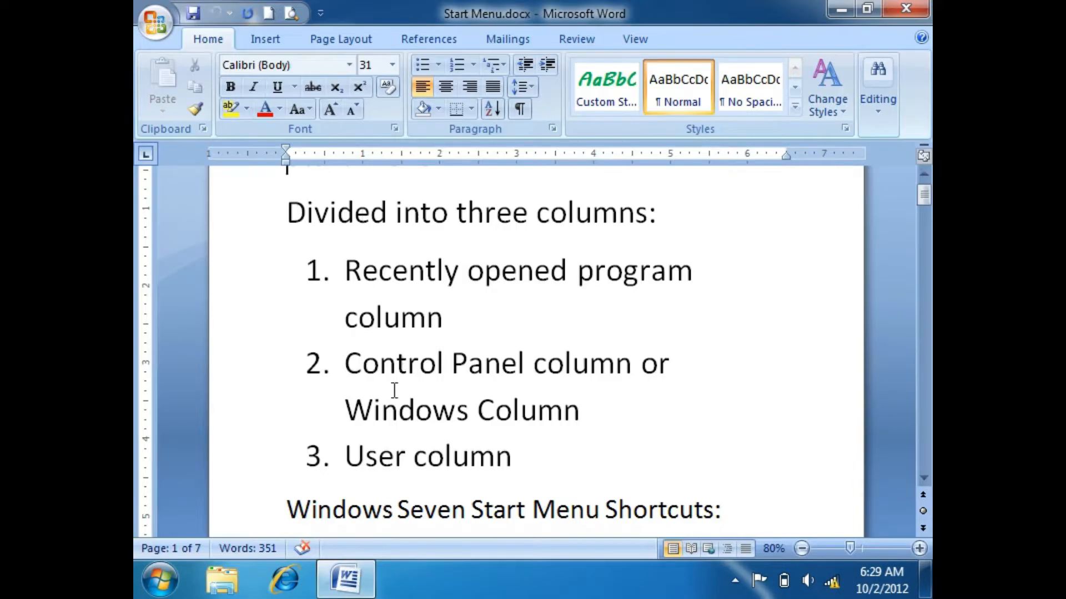
{"action": "scroll", "coordinate": [403, 418], "scroll_direction": "down", "scroll_amount": 2}
{"action": "scroll", "coordinate": [403, 418], "scroll_direction": "down", "scroll_amount": 1}
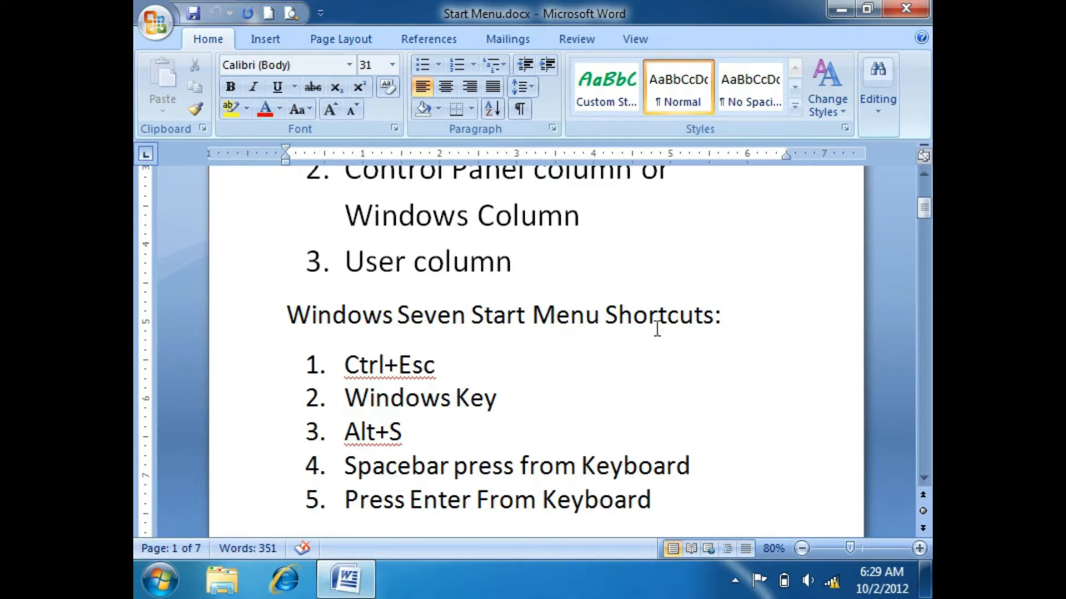
{"action": "scroll", "coordinate": [657, 329], "scroll_direction": "down", "scroll_amount": 2}
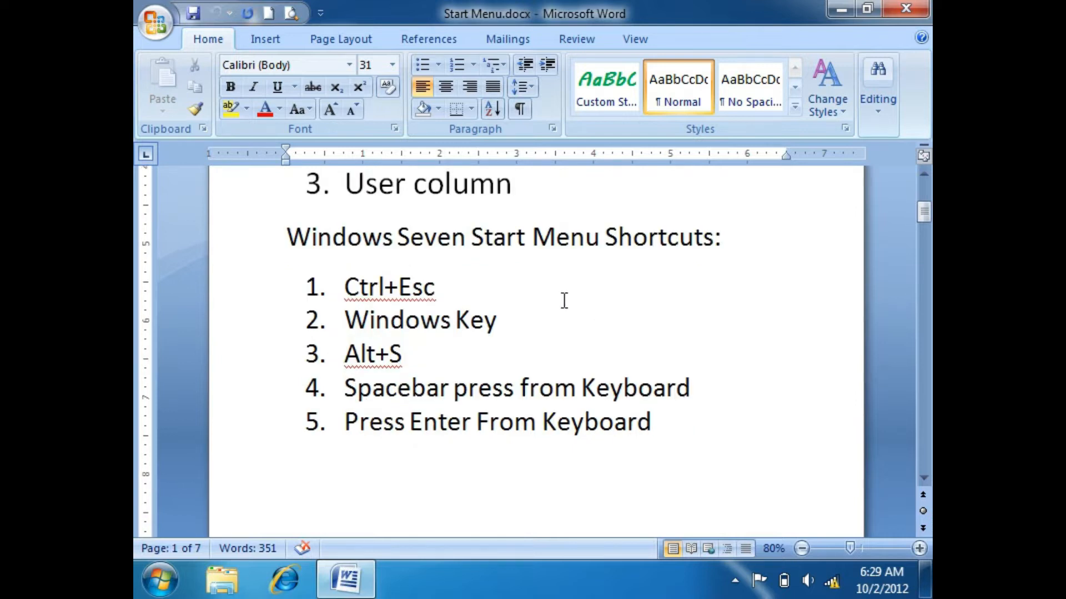
{"action": "scroll", "coordinate": [538, 428], "scroll_direction": "down", "scroll_amount": 5}
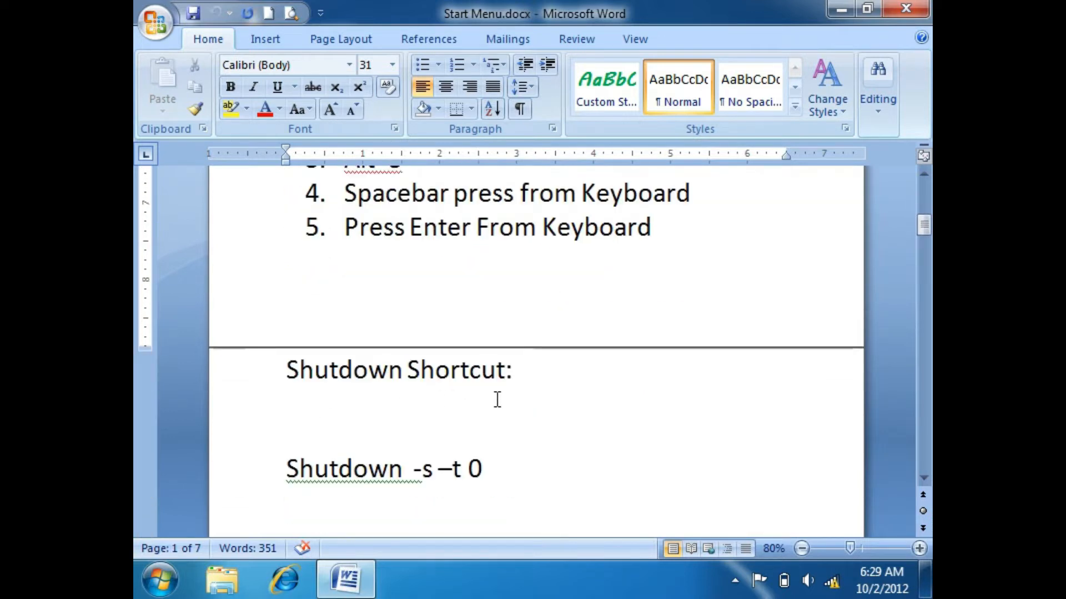
{"action": "scroll", "coordinate": [461, 472], "scroll_direction": "down", "scroll_amount": 4}
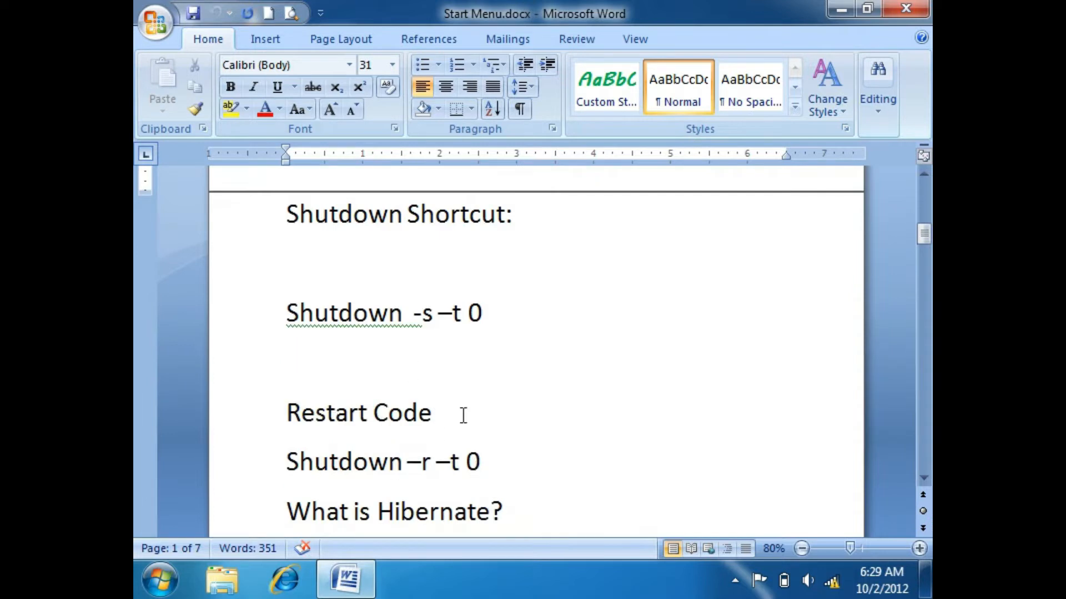
{"action": "scroll", "coordinate": [383, 467], "scroll_direction": "down", "scroll_amount": 4}
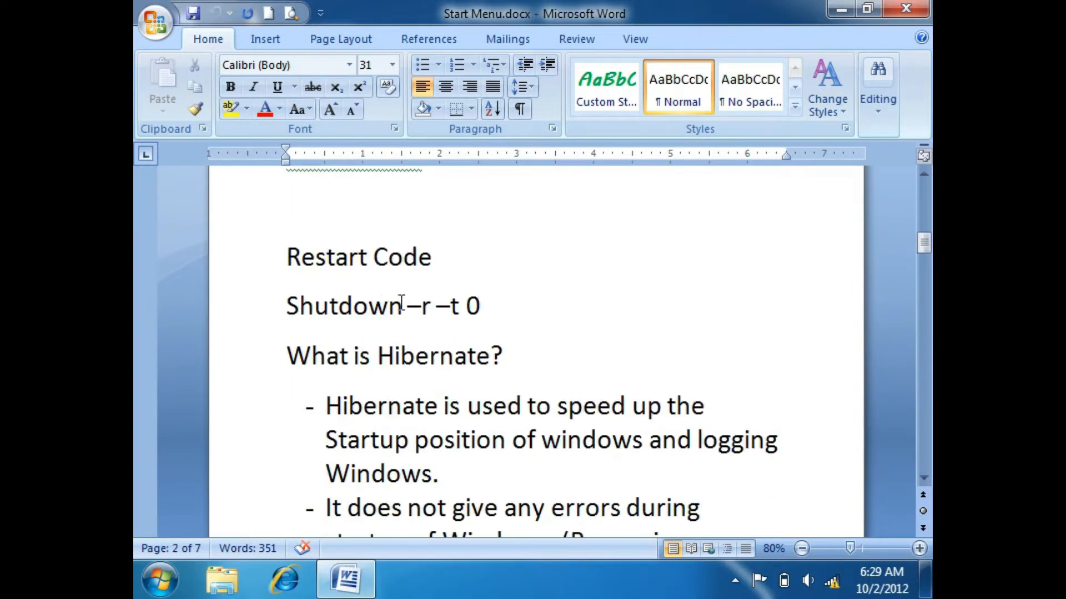
Add a "Log off:" line in the blank paragraph between the shutdown command and the Restart Code heading
{"action": "scroll", "coordinate": [409, 303], "scroll_direction": "up", "scroll_amount": 3}
{"action": "left_click", "coordinate": [381, 318]}
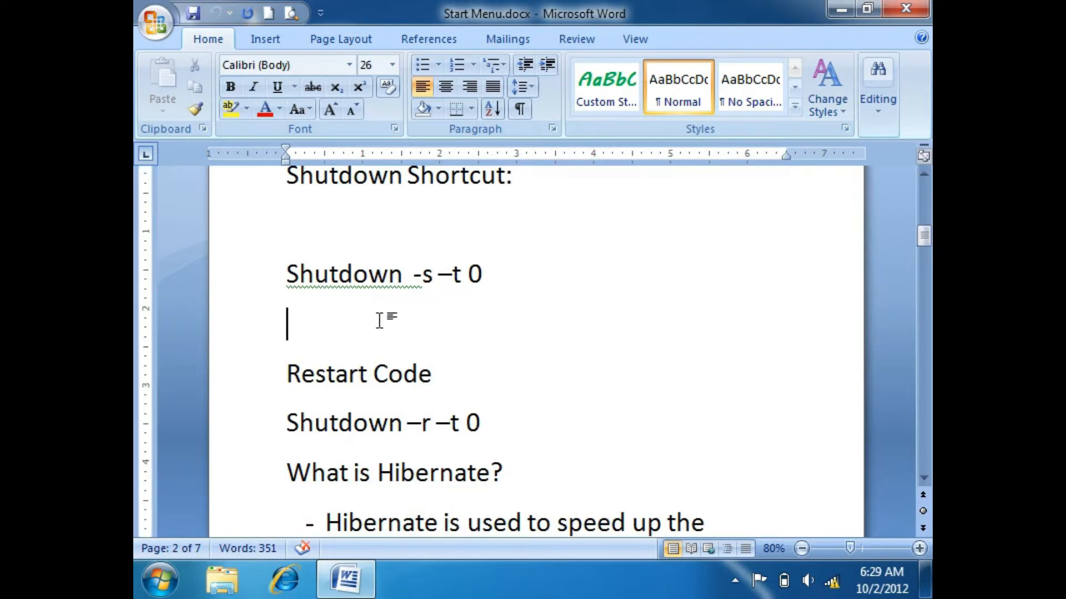
{"action": "type", "text": "logg"}
{"action": "key", "text": "BackSpace"}
{"action": "type", "text": "of"}
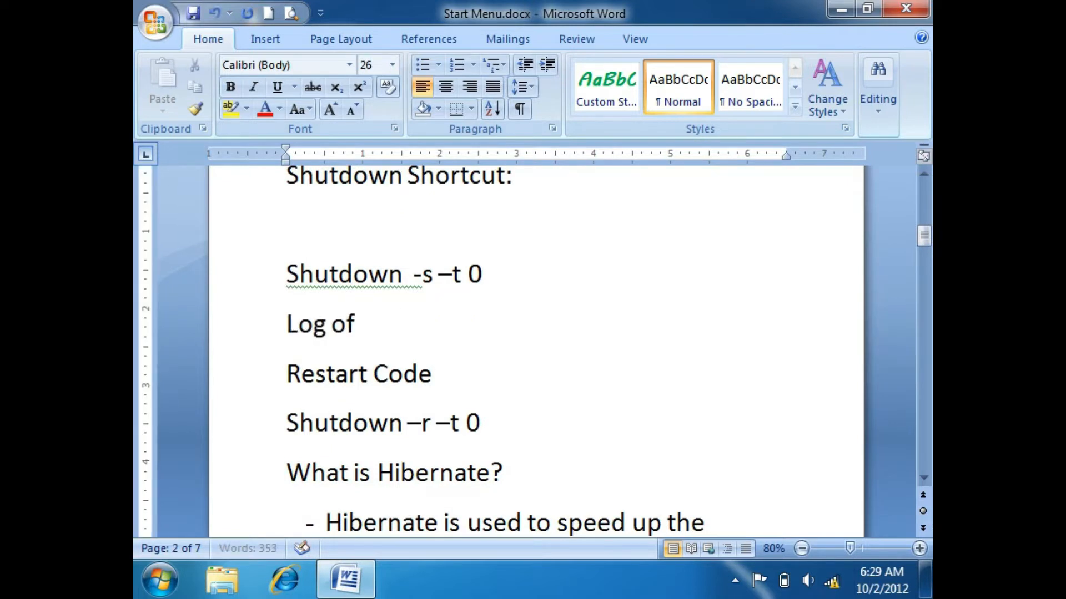
{"action": "type", "text": "f:"}
{"action": "key", "text": "Return"}
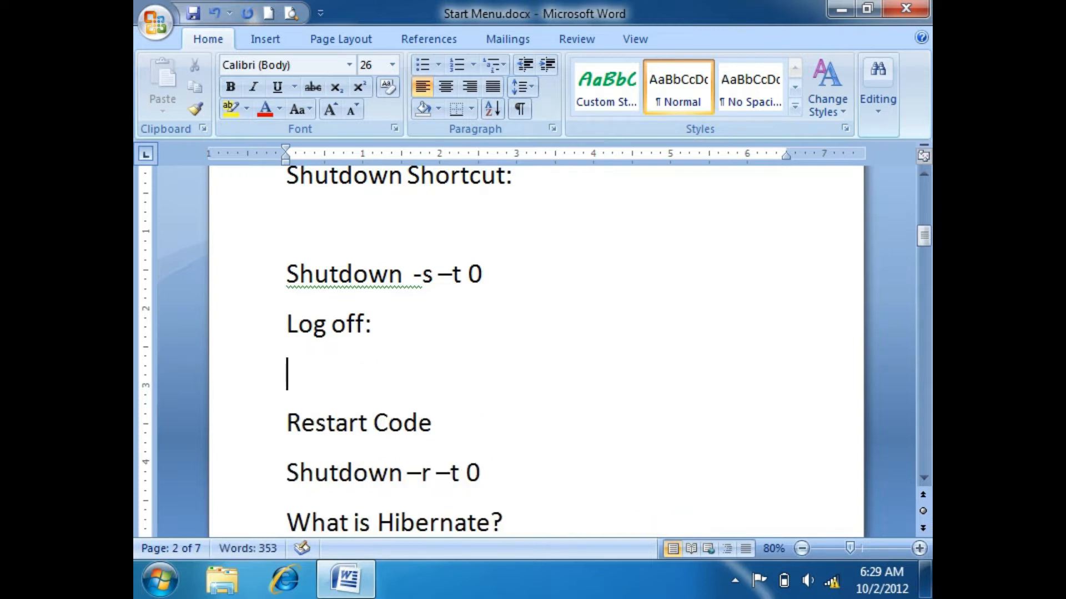
Enter the command "Shutdown –s –t 0" on the new line beneath "Log off:"
{"action": "type", "text": "shut"}
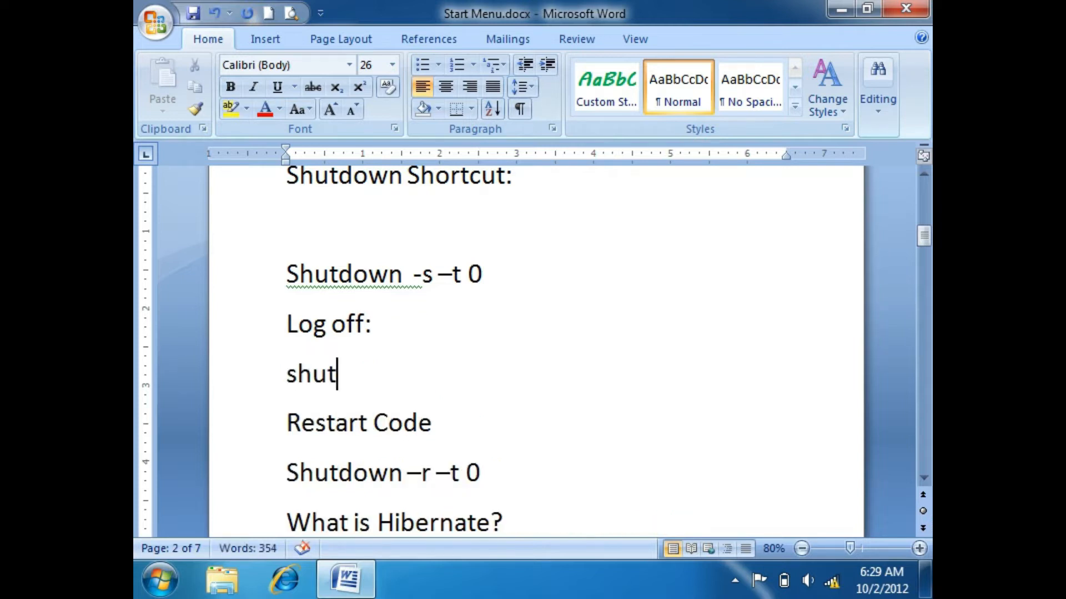
{"action": "type", "text": "down "}
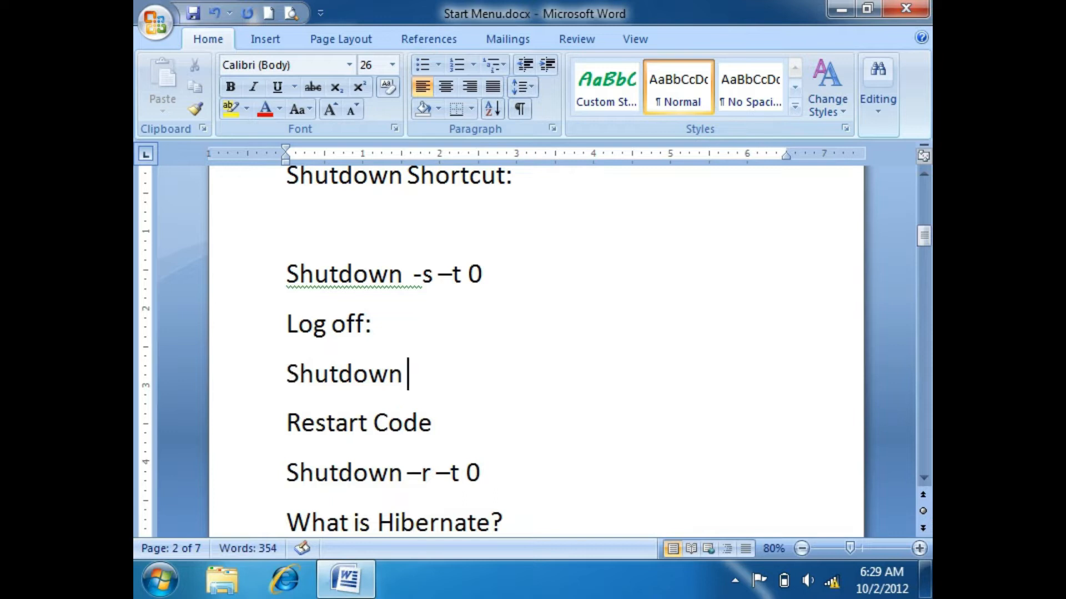
{"action": "type", "text": "-s -"}
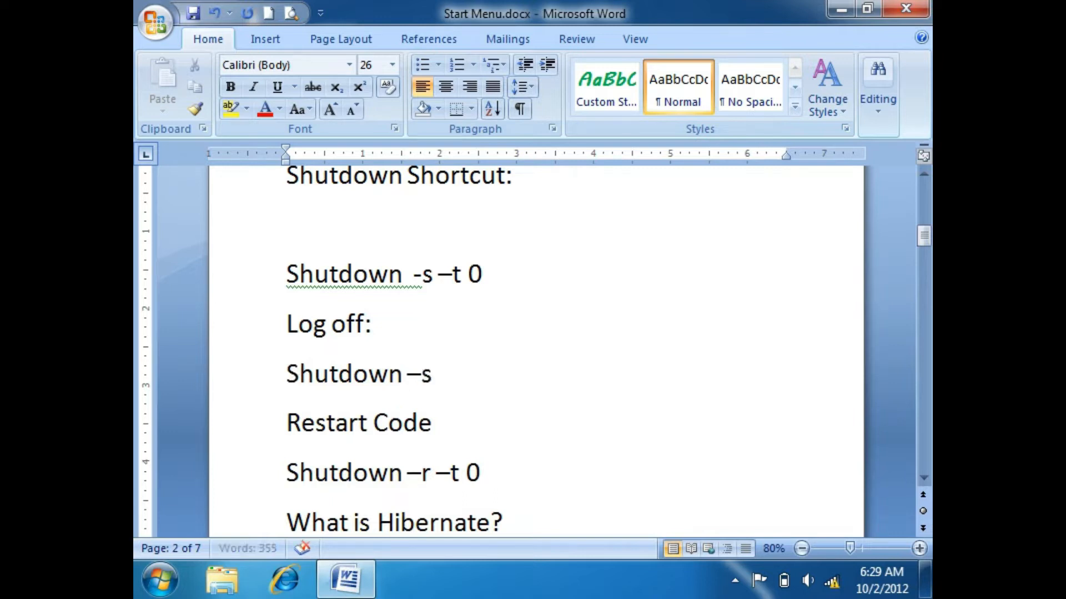
{"action": "type", "text": "t 0"}
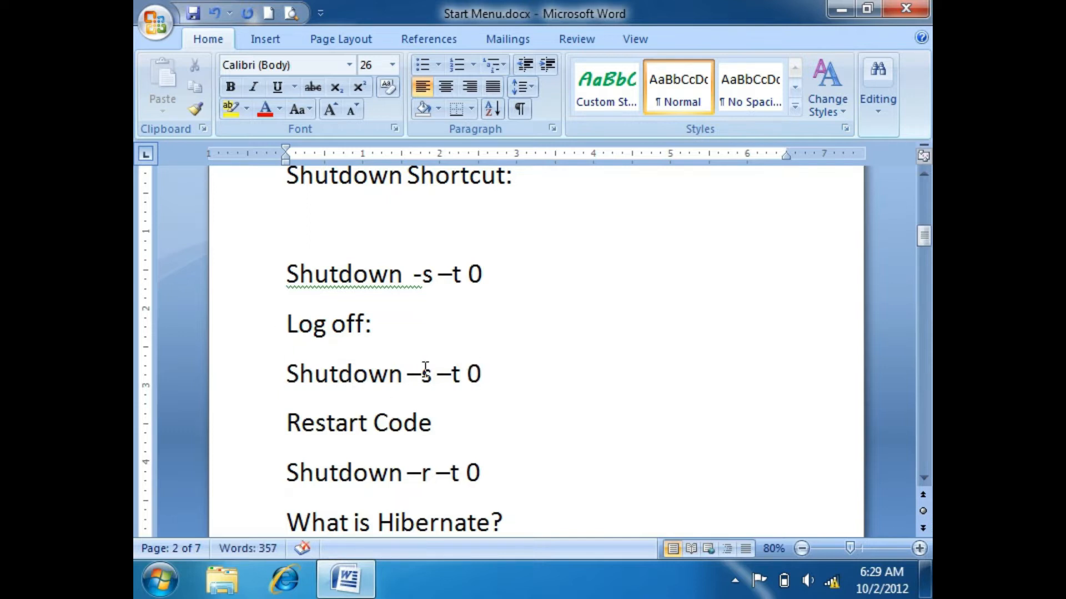
Change the log off command's first switch to –l and save the document
{"action": "key", "text": "Left"}
{"action": "key", "text": "Left"}
{"action": "key", "text": "Left"}
{"action": "key", "text": "Left"}
{"action": "key", "text": "Left"}
{"action": "key", "text": "BackSpace"}
{"action": "type", "text": "l"}
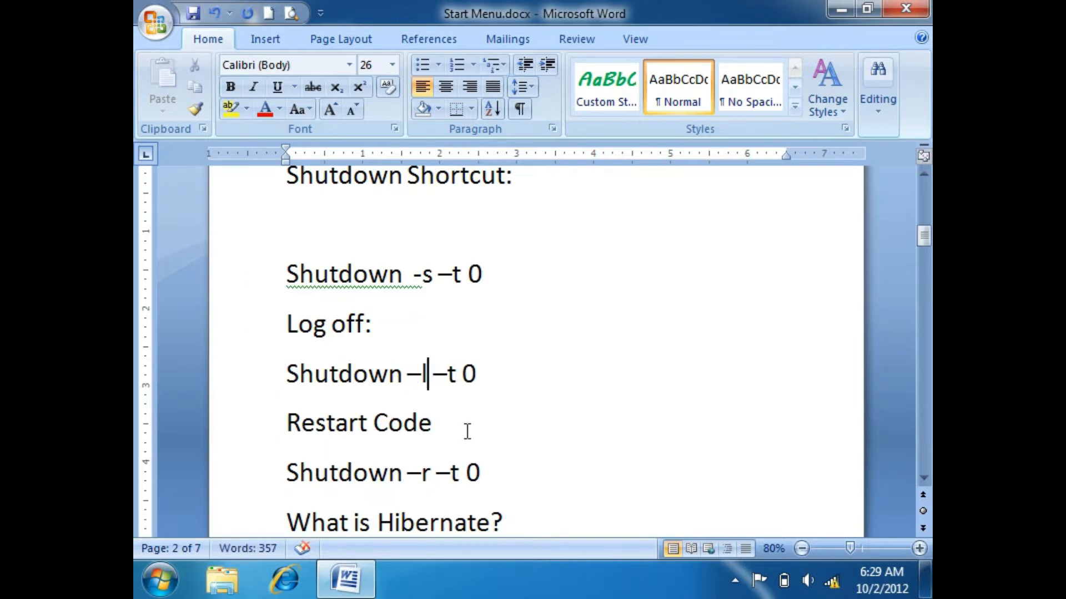
{"action": "key", "text": "ctrl+s"}
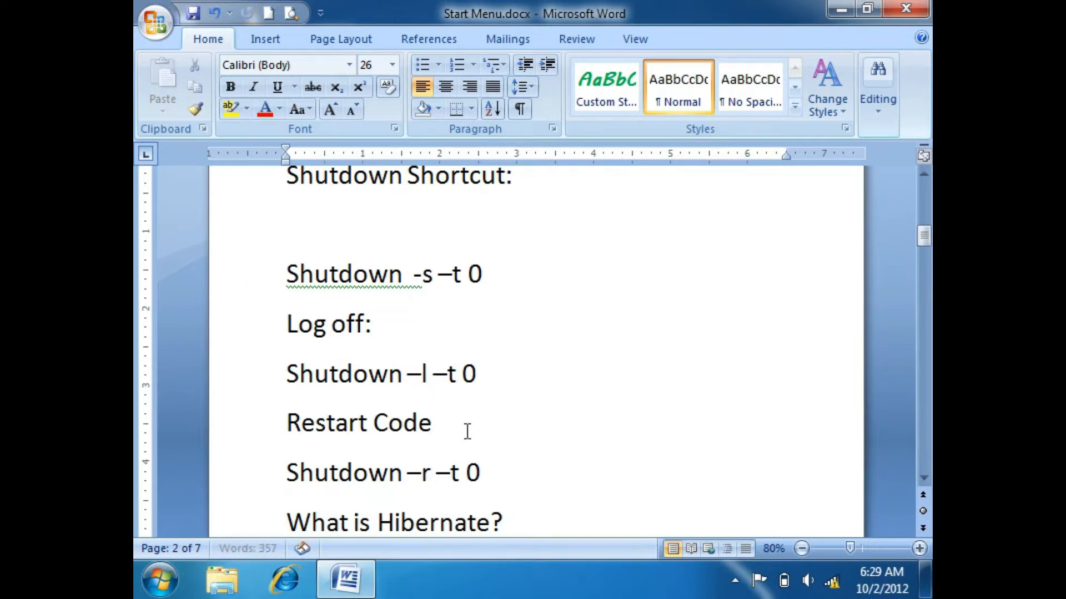
Return to the Windows desktop and start creating a new shortcut on it
{"action": "left_click", "coordinate": [845, 8]}
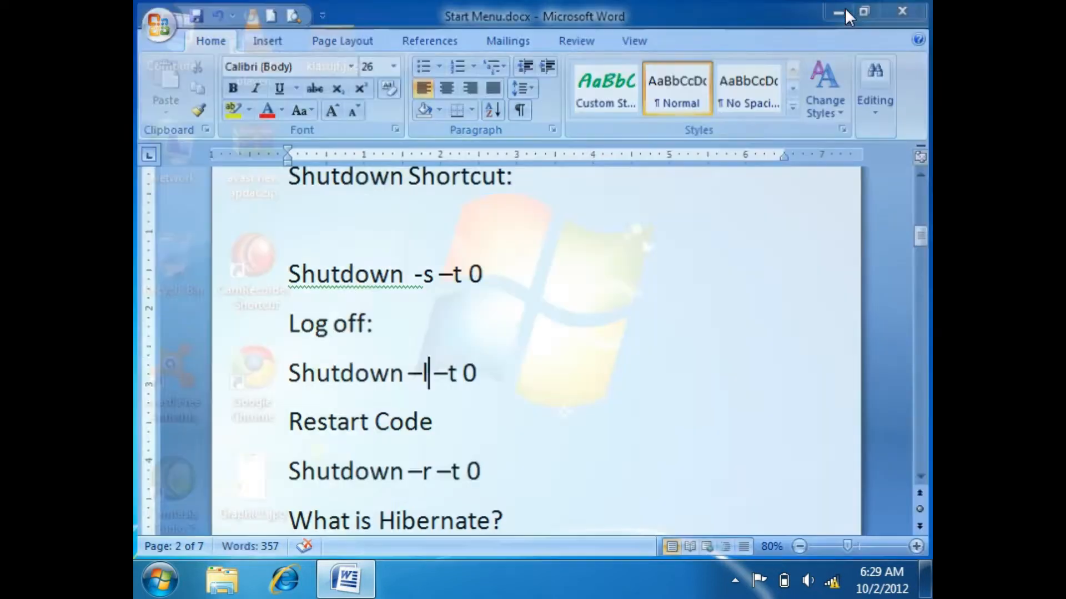
{"action": "right_click", "coordinate": [658, 223]}
{"action": "left_click", "coordinate": [712, 281]}
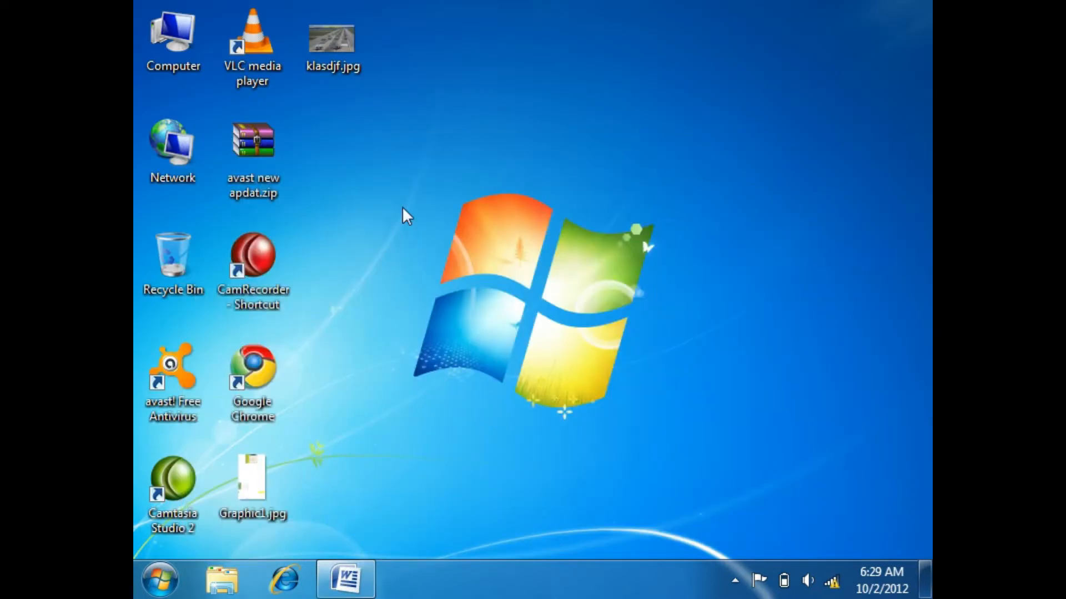
{"action": "right_click", "coordinate": [452, 70]}
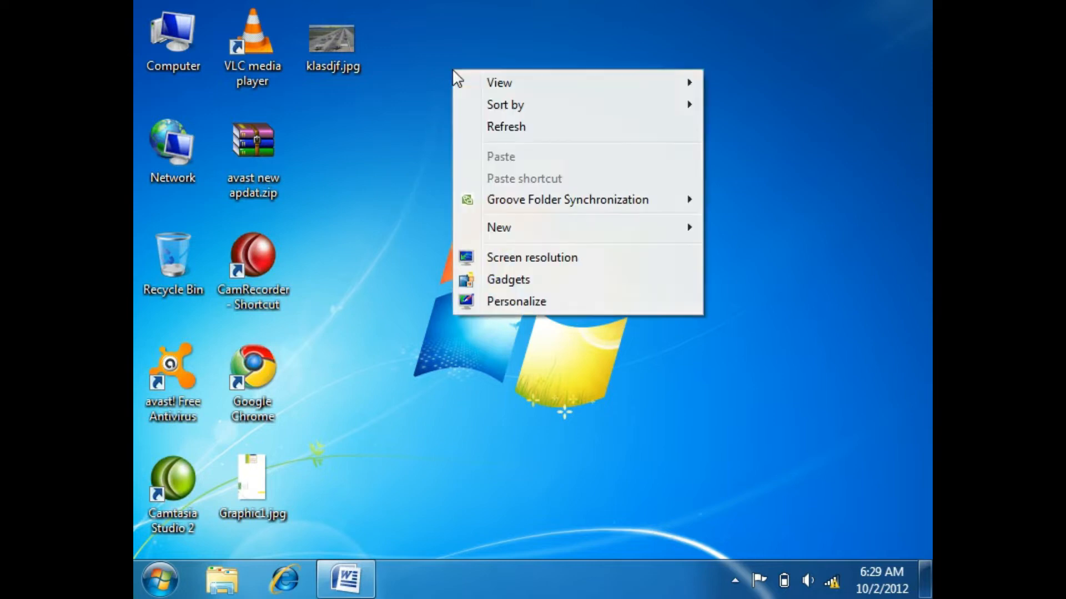
{"action": "mouse_move", "coordinate": [522, 228]}
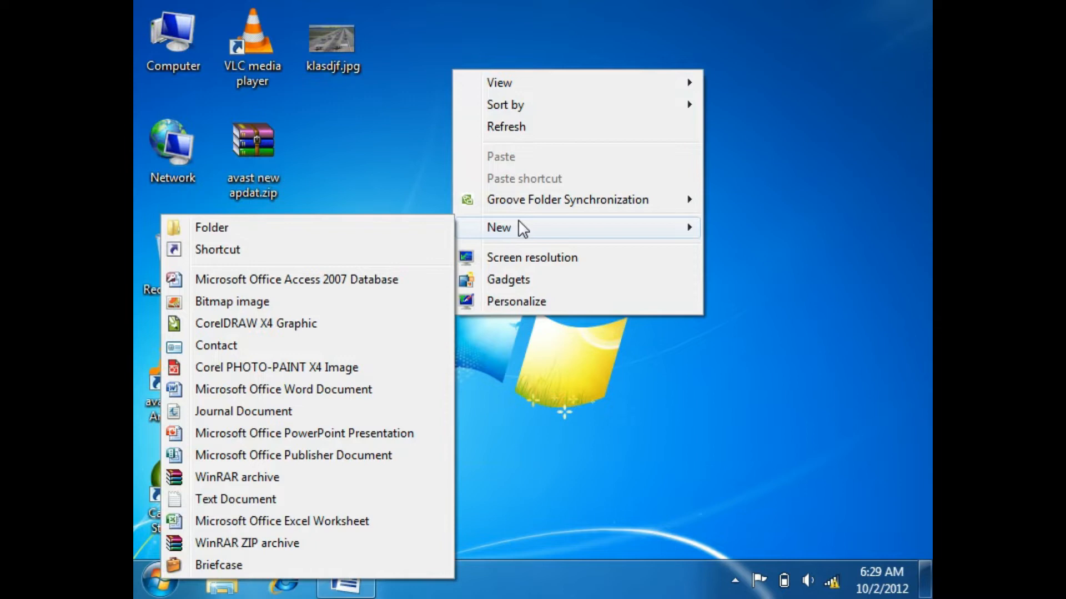
{"action": "left_click", "coordinate": [259, 251]}
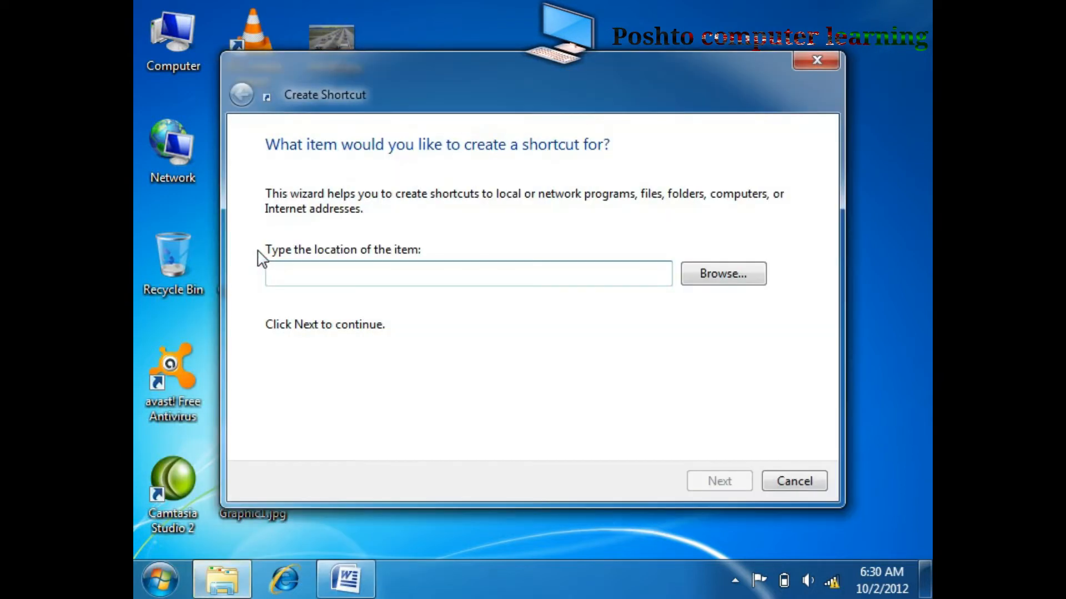
{"action": "left_click_drag", "start_coordinate": [489, 62], "coordinate": [502, 40]}
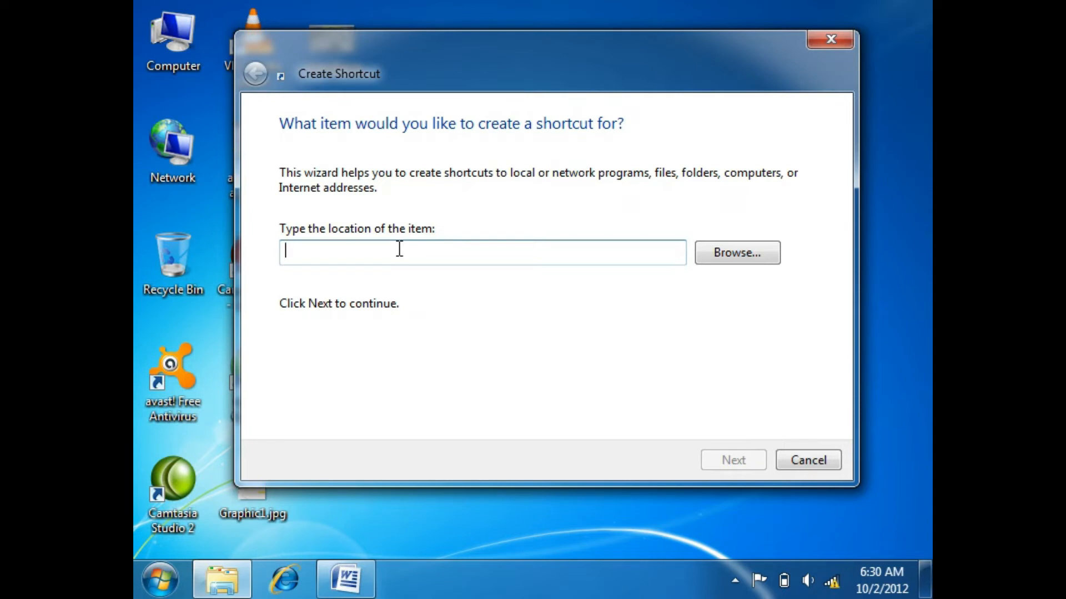
Enter "shutdown -s -t 0" as the location of the shortcut's item
{"action": "type", "text": "sh"}
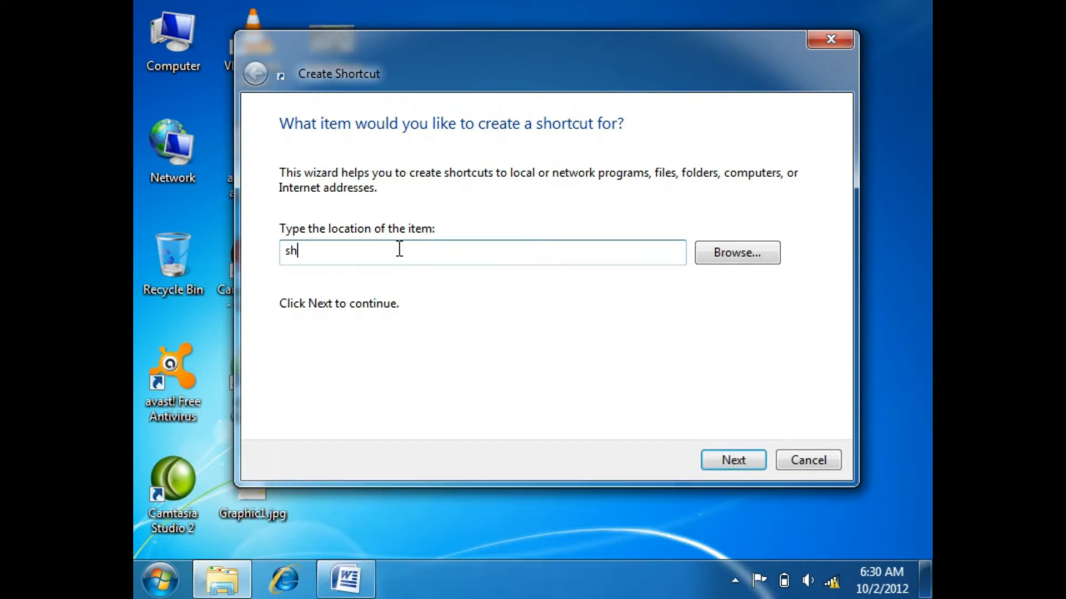
{"action": "type", "text": "ud"}
{"action": "type", "text": "down -s -t 0"}
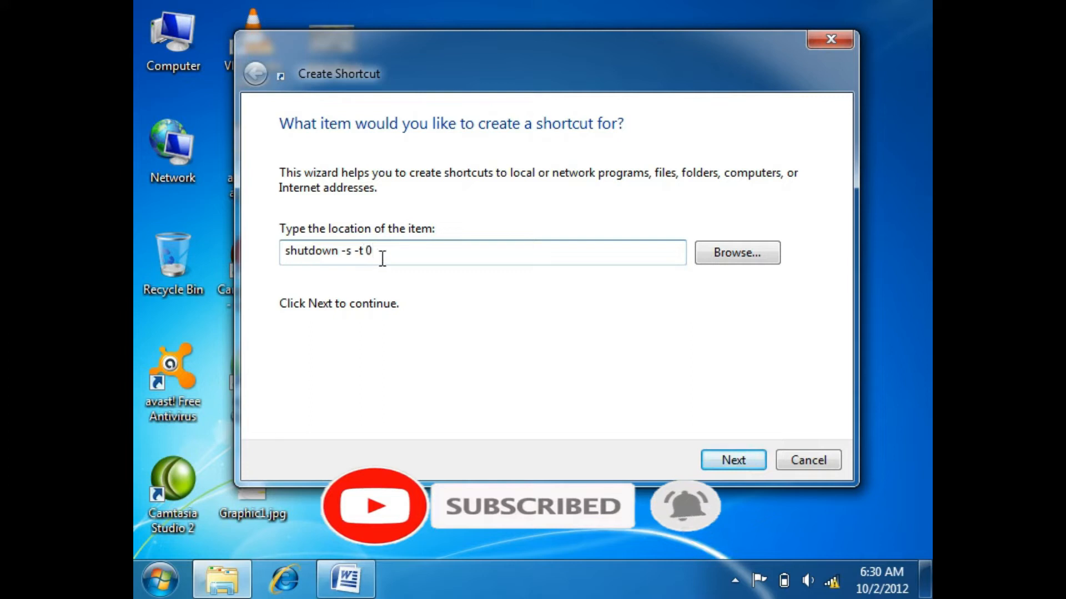
Try 2 and 3 as the shutdown delay value in the shortcut's command
{"action": "key", "text": "BackSpace"}
{"action": "type", "text": "2"}
{"action": "key", "text": "BackSpace"}
{"action": "type", "text": "3"}
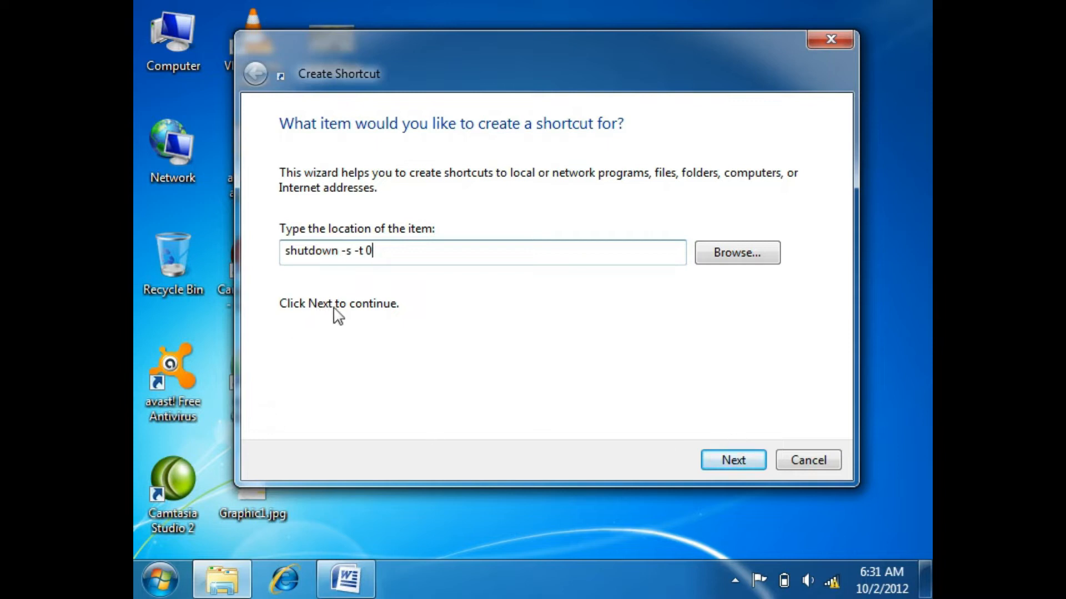
Name the shortcut "ShutDown Button" and finish creating it
{"action": "left_click", "coordinate": [749, 460]}
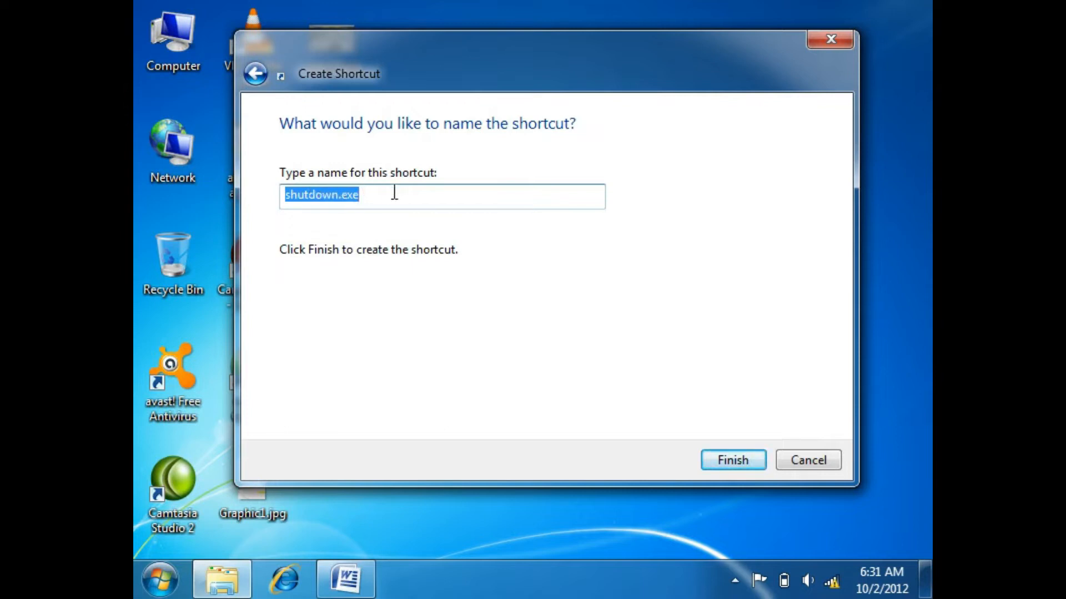
{"action": "type", "text": "S"}
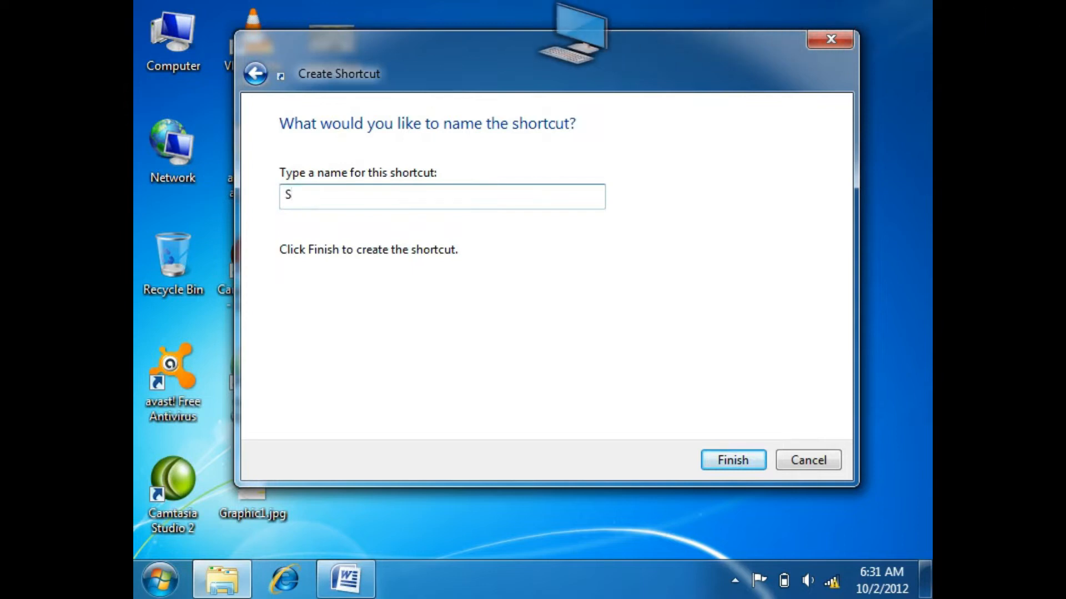
{"action": "type", "text": "hutDown Button"}
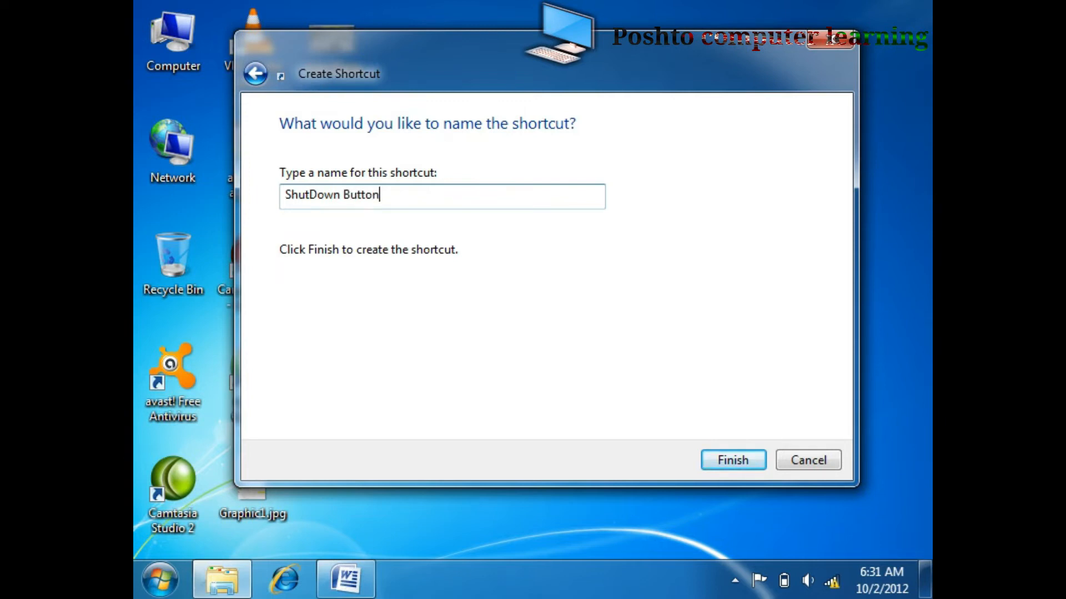
{"action": "left_click", "coordinate": [726, 460]}
Turn on auto arrange for the desktop icons and try to move the ShutDown Button shortcut away from the icon columns
{"action": "left_click_drag", "start_coordinate": [498, 149], "coordinate": [498, 102]}
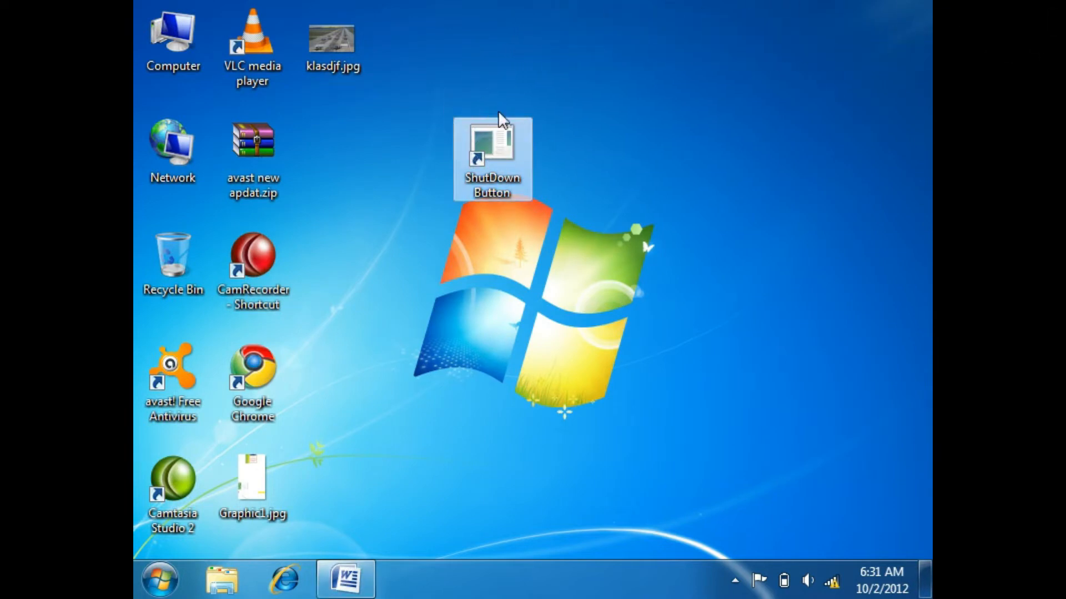
{"action": "right_click", "coordinate": [655, 154]}
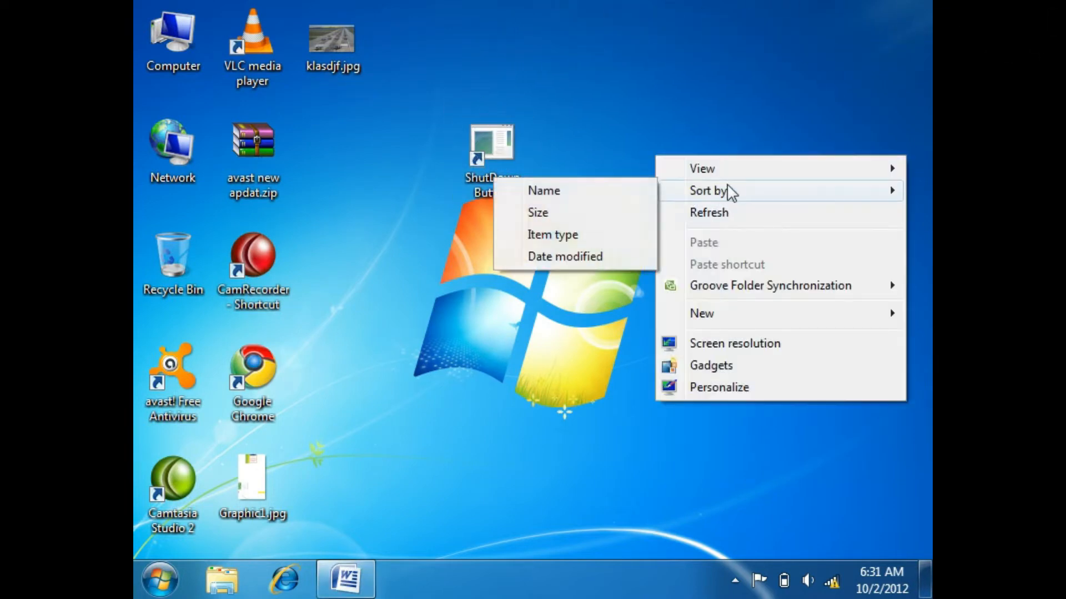
{"action": "mouse_move", "coordinate": [729, 175]}
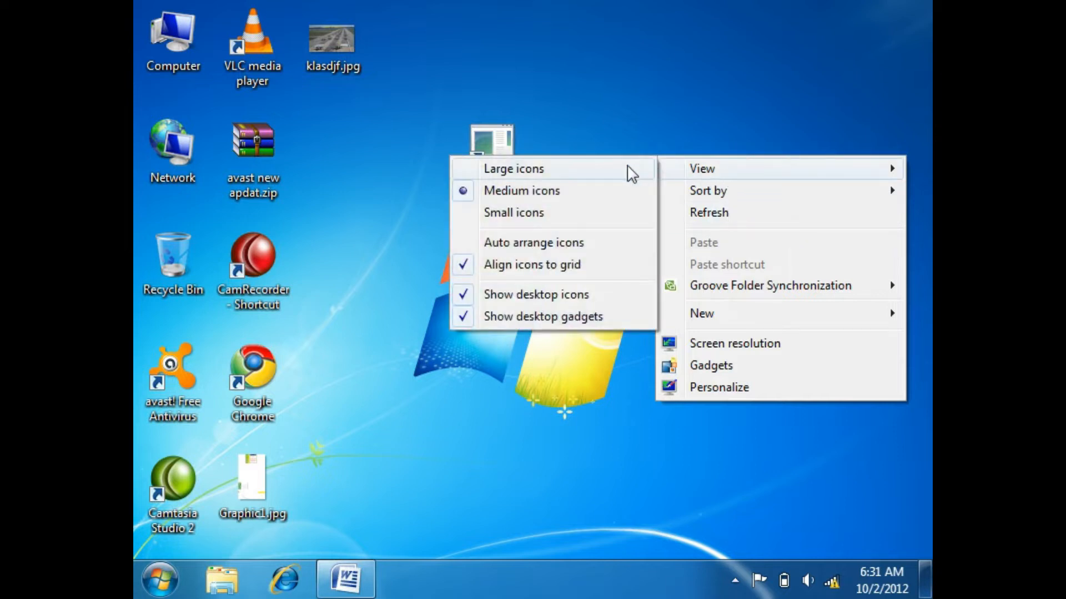
{"action": "left_click", "coordinate": [479, 242]}
{"action": "left_click_drag", "start_coordinate": [338, 149], "coordinate": [466, 125]}
Turn off auto arrange for the desktop icons and move the ShutDown Button shortcut to the empty area above the Windows logo
{"action": "right_click", "coordinate": [477, 133]}
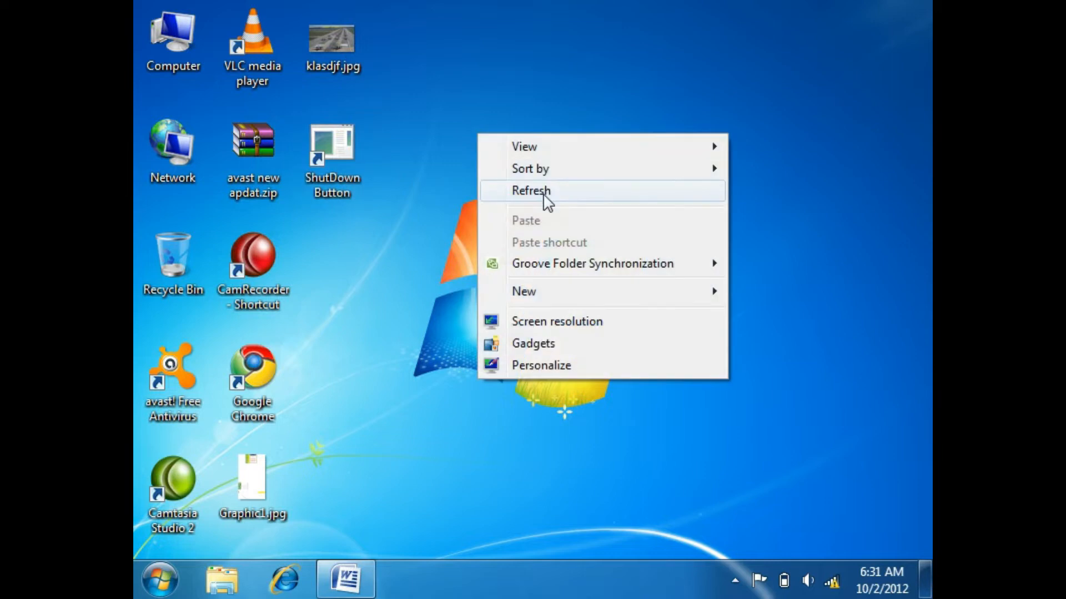
{"action": "mouse_move", "coordinate": [666, 150]}
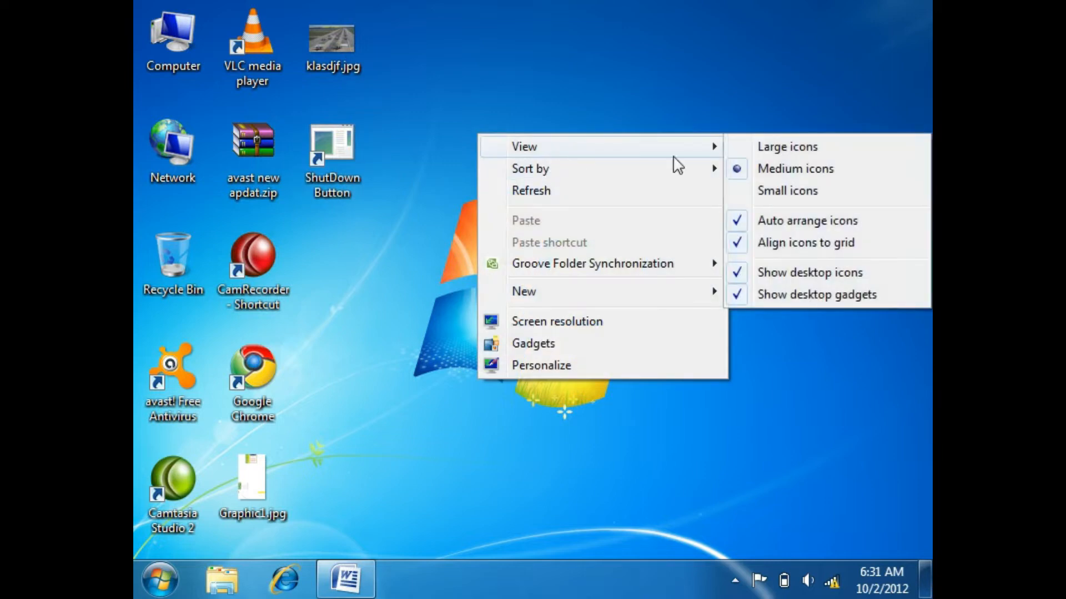
{"action": "left_click", "coordinate": [749, 221]}
{"action": "left_click_drag", "start_coordinate": [333, 146], "coordinate": [558, 96]}
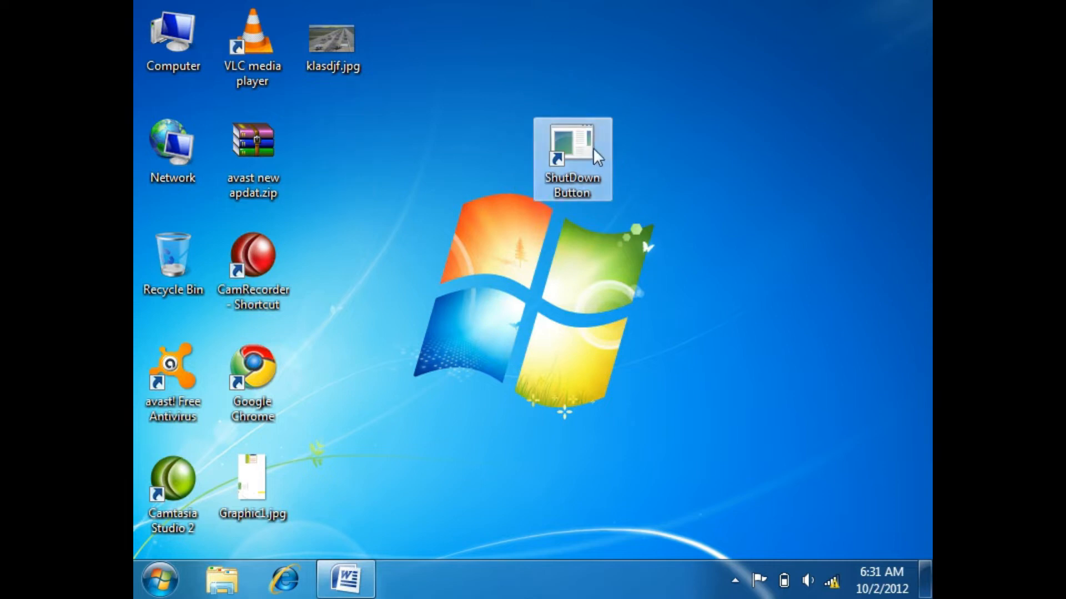
{"action": "left_click", "coordinate": [667, 205]}
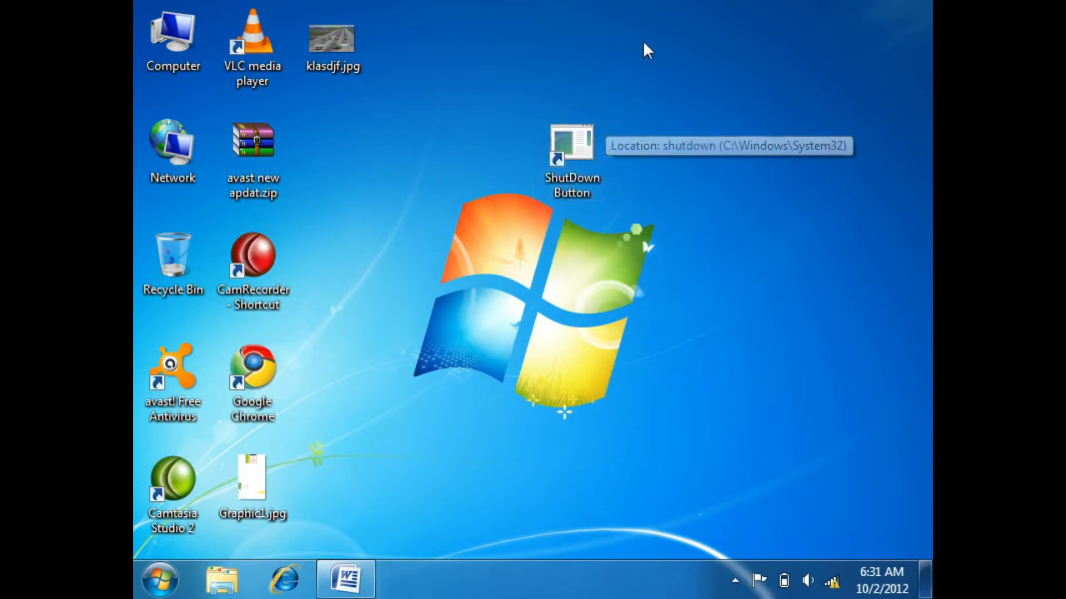
Change the ShutDown Button shortcut's icon to the red power symbol from the SHELL32 icon list
{"action": "right_click", "coordinate": [581, 146]}
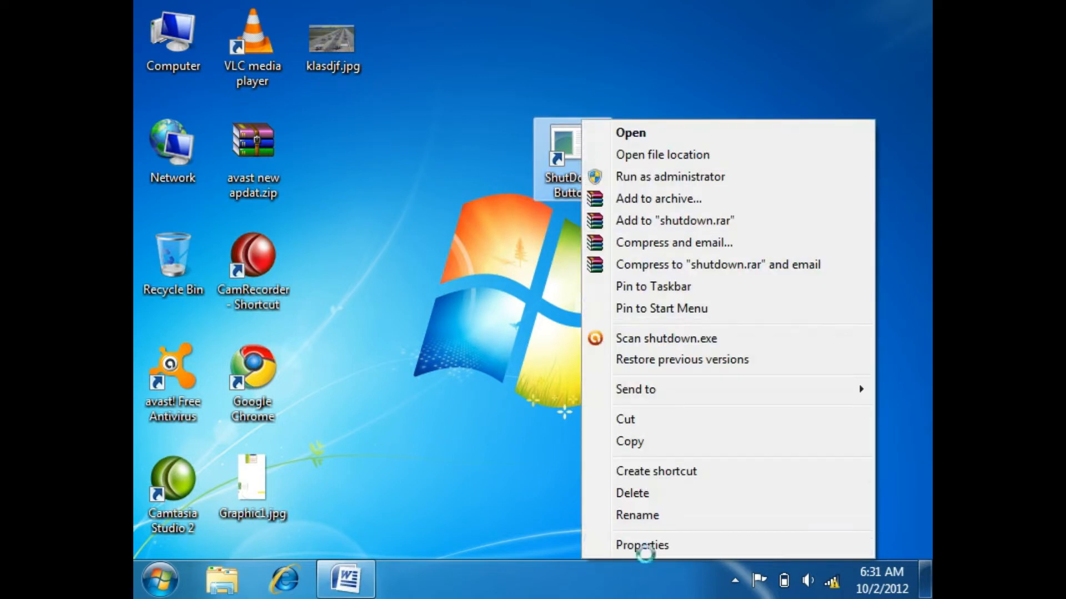
{"action": "left_click", "coordinate": [643, 547]}
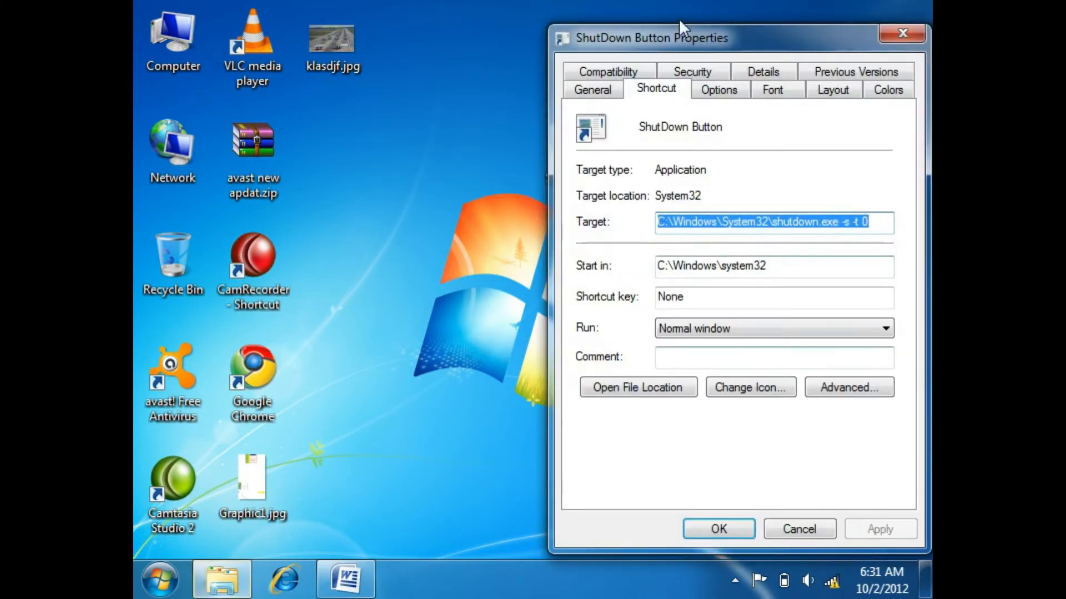
{"action": "left_click_drag", "start_coordinate": [617, 33], "coordinate": [435, 10]}
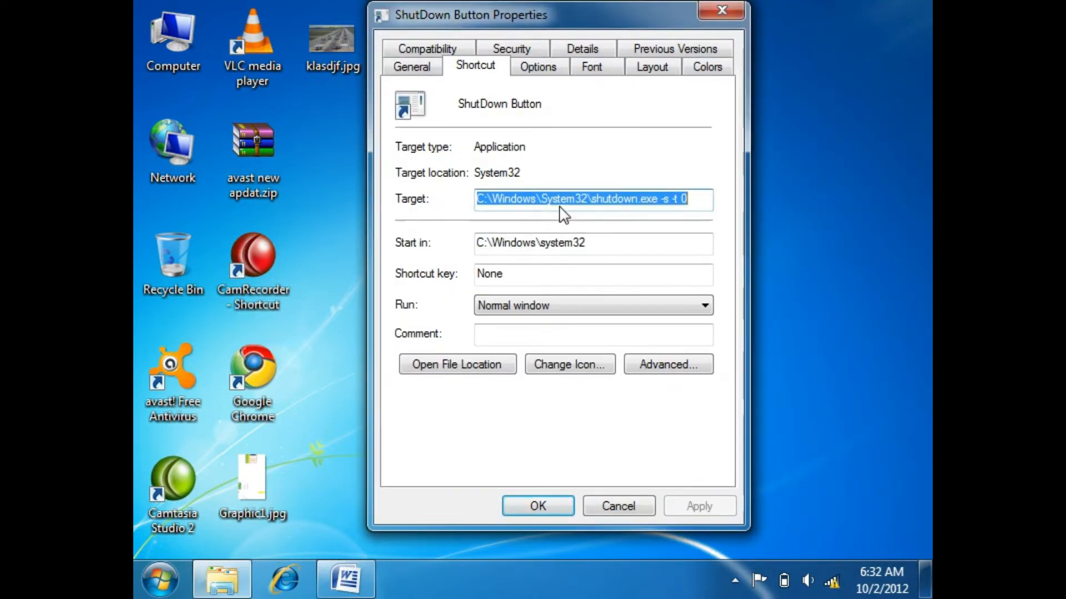
{"action": "left_click", "coordinate": [600, 367]}
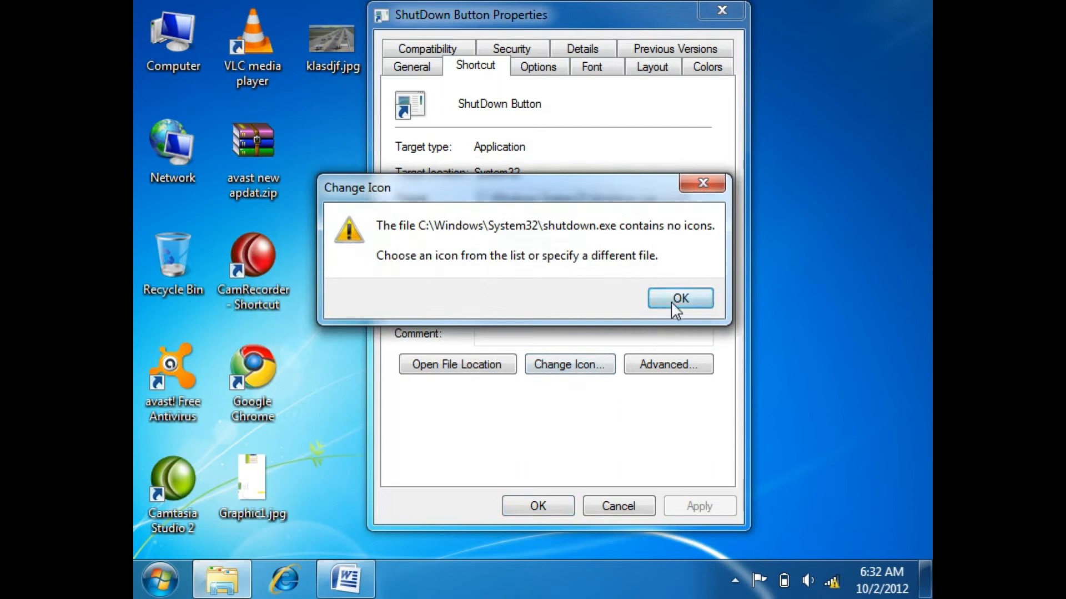
{"action": "left_click", "coordinate": [671, 301]}
{"action": "left_click_drag", "start_coordinate": [597, 103], "coordinate": [516, 38]}
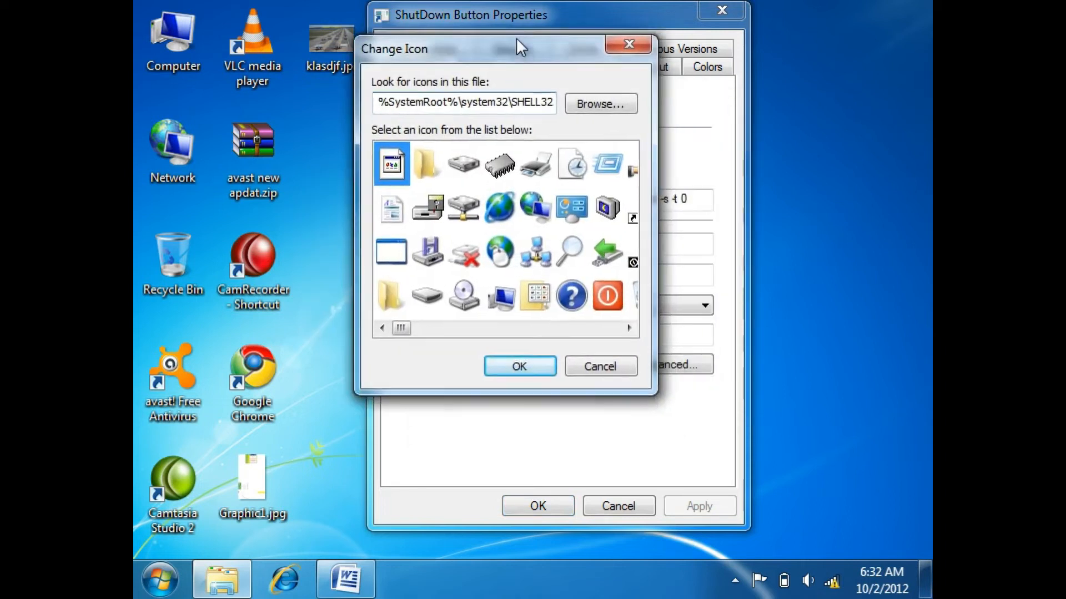
{"action": "left_click", "coordinate": [629, 324]}
{"action": "left_click", "coordinate": [628, 324]}
{"action": "left_click", "coordinate": [628, 323]}
{"action": "left_click", "coordinate": [628, 324]}
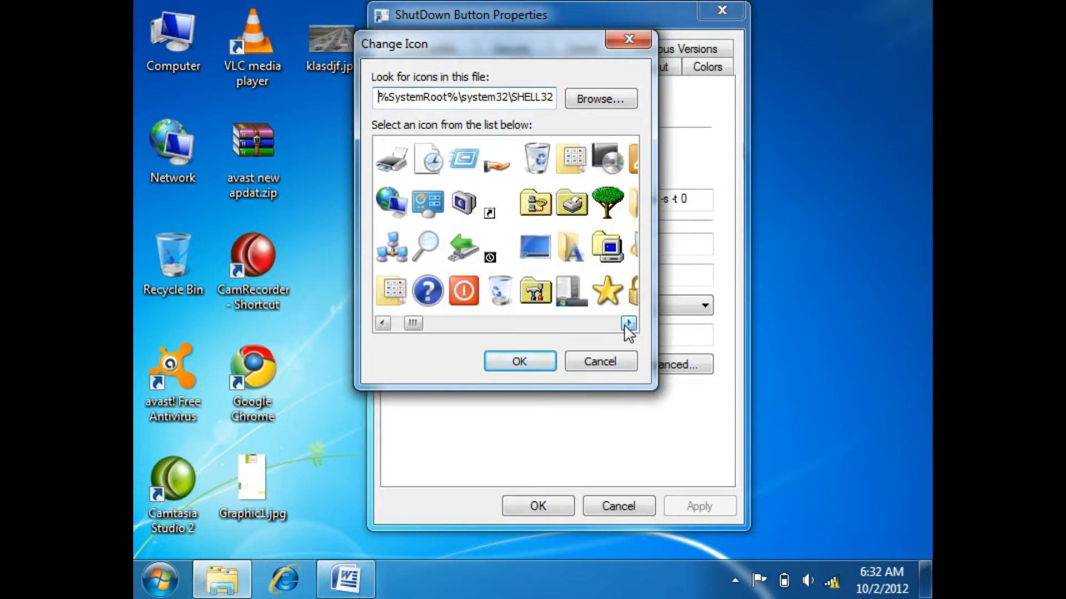
{"action": "left_click", "coordinate": [463, 291]}
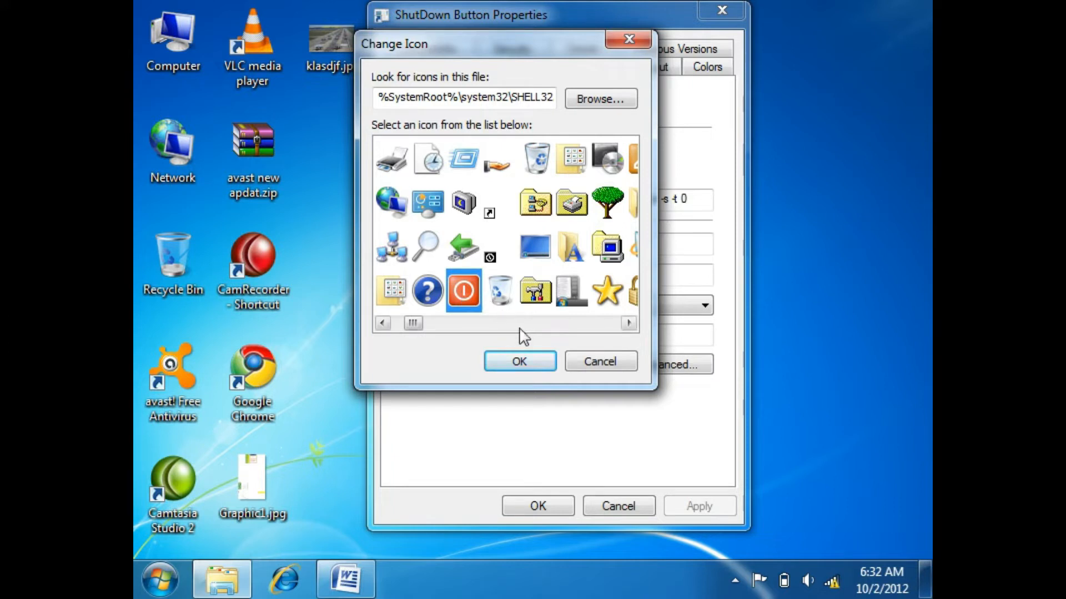
{"action": "left_click", "coordinate": [530, 362]}
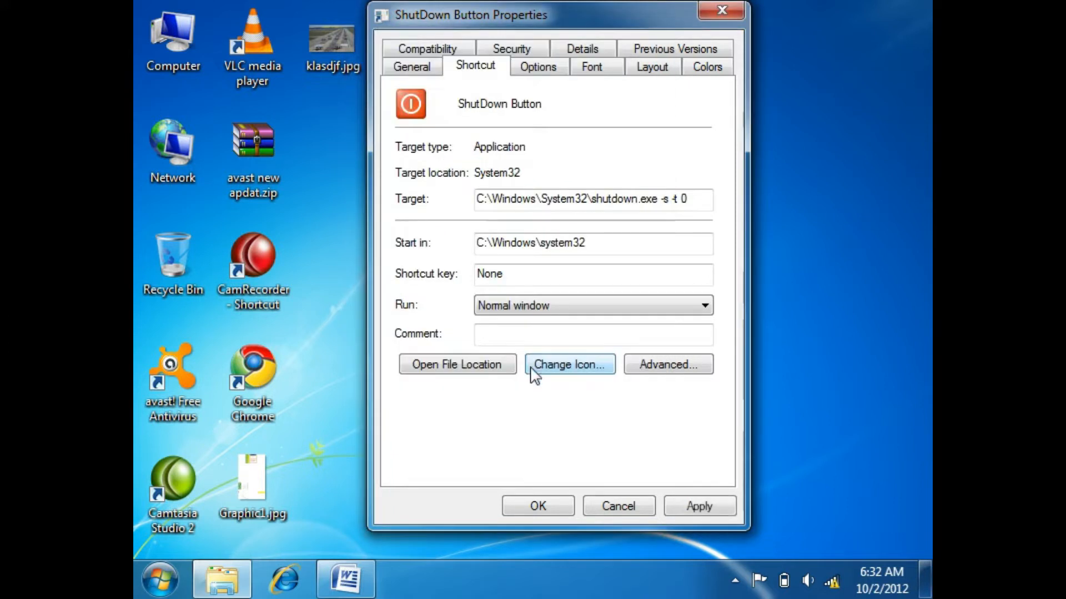
{"action": "left_click", "coordinate": [538, 505]}
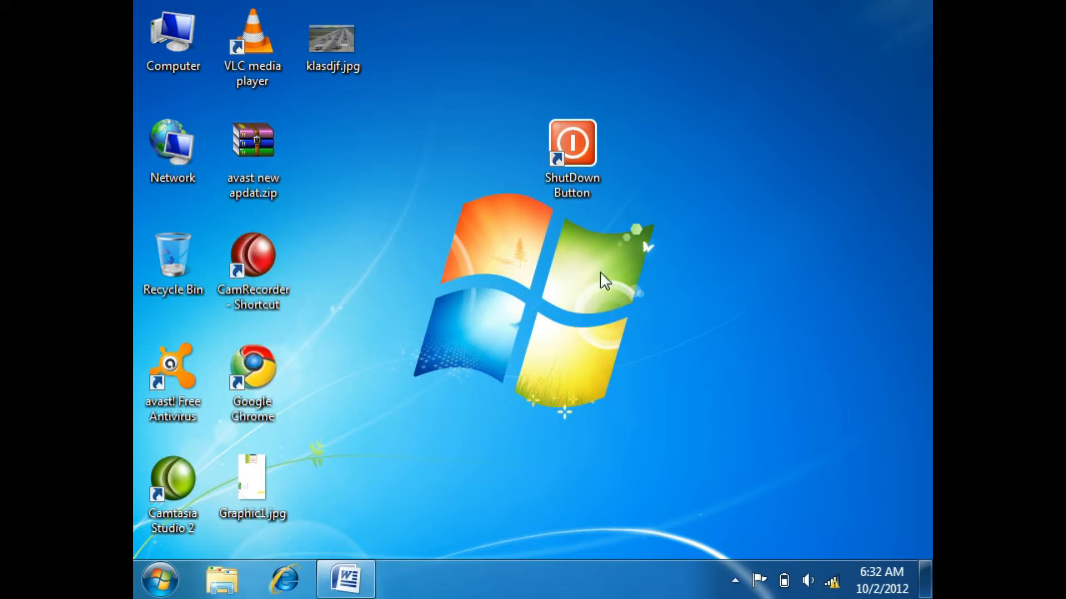
Start a new desktop shortcut with "shutdown -r -t 0" as the item location and continue to its naming
{"action": "right_click", "coordinate": [678, 128]}
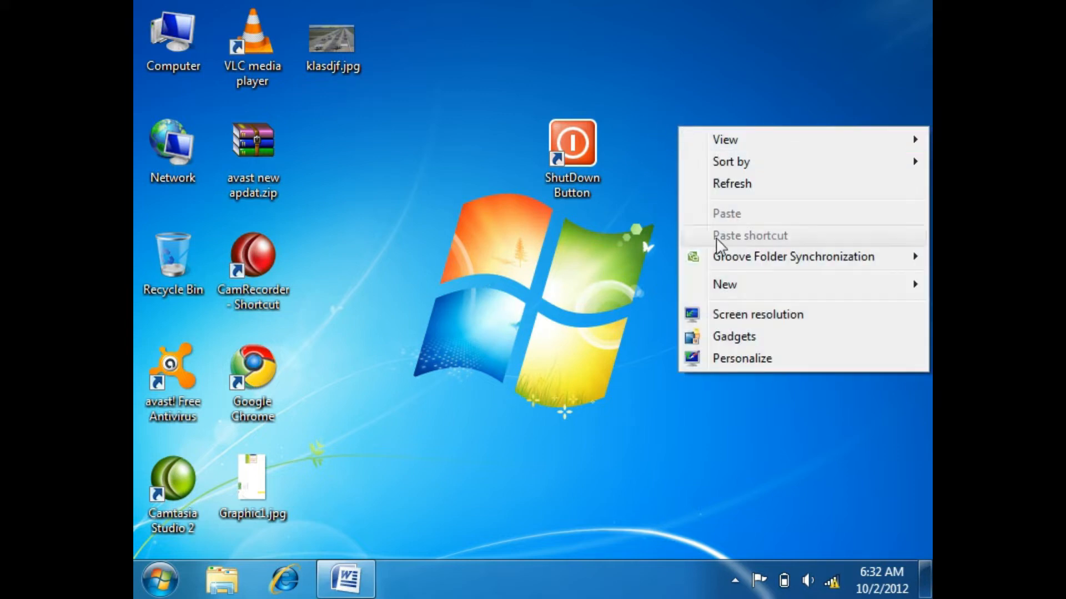
{"action": "mouse_move", "coordinate": [731, 280]}
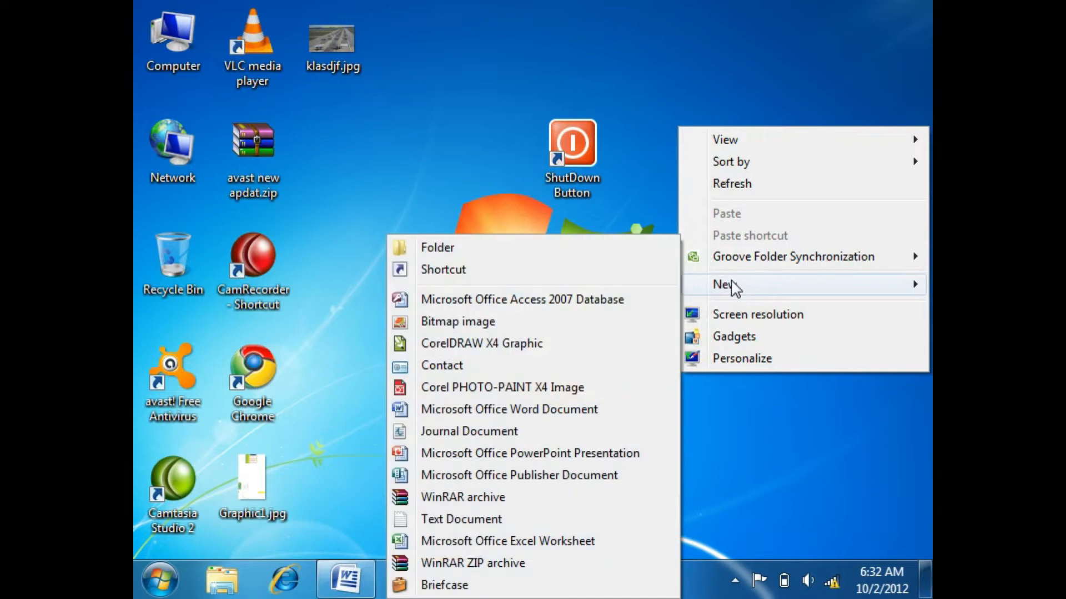
{"action": "left_click", "coordinate": [502, 270]}
{"action": "type", "text": "shutdow"}
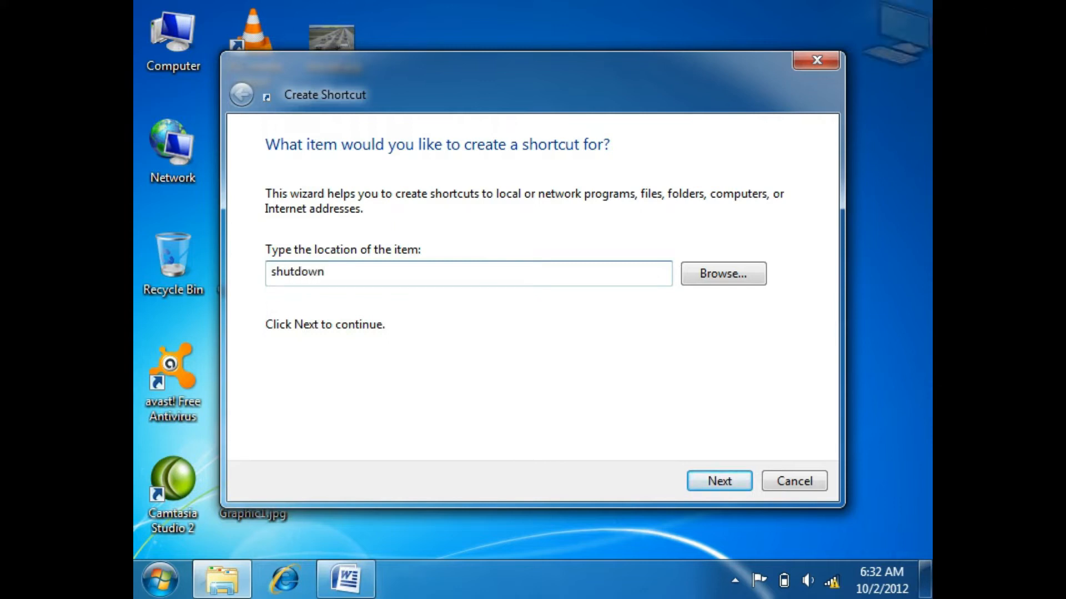
{"action": "type", "text": "n"}
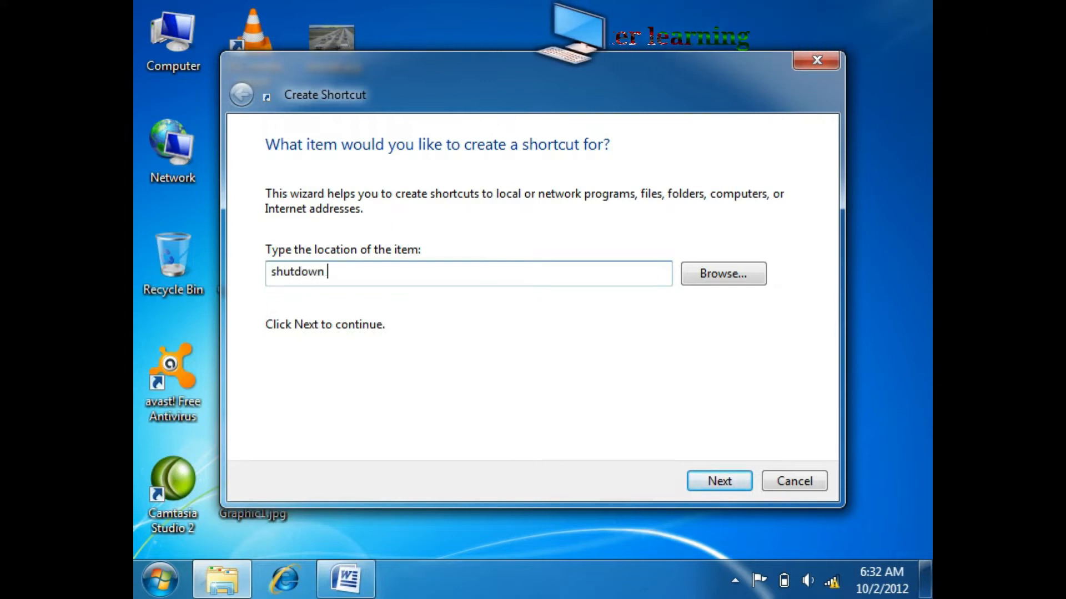
{"action": "type", "text": " -r"}
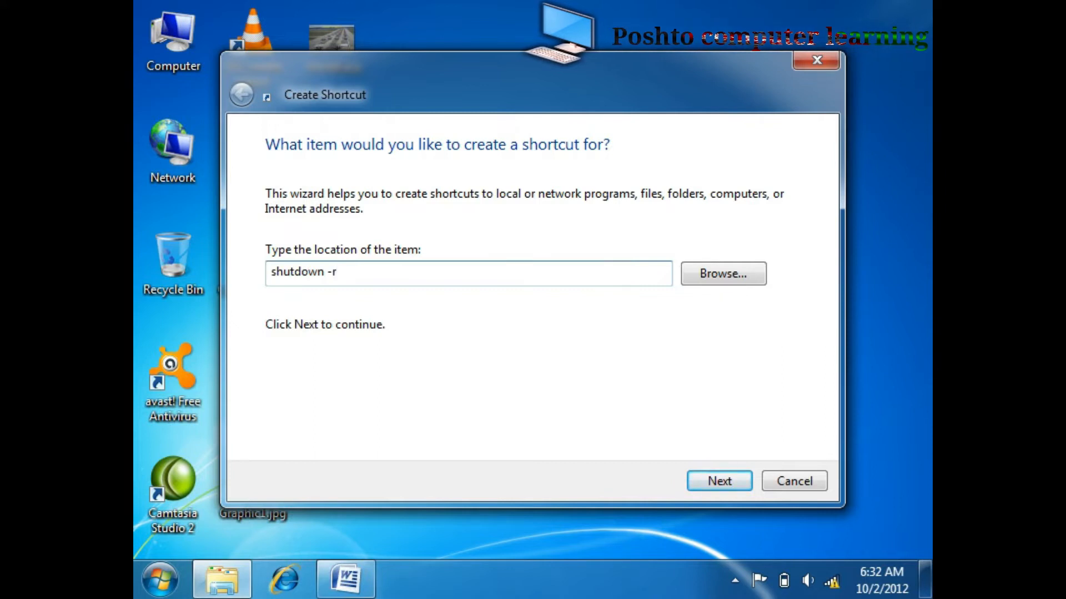
{"action": "type", "text": " -t 0"}
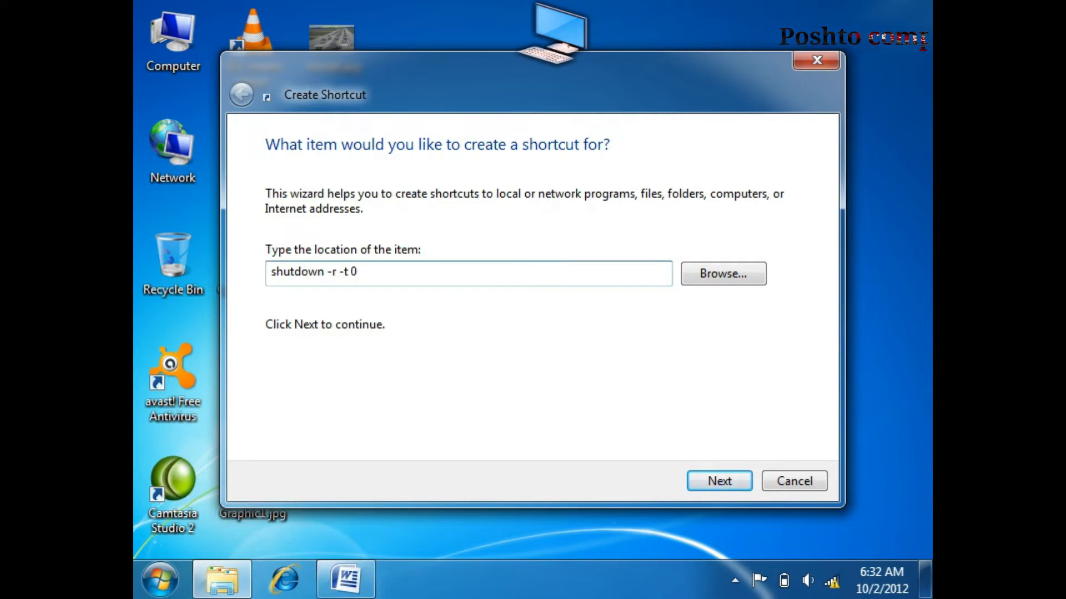
{"action": "left_click", "coordinate": [720, 483]}
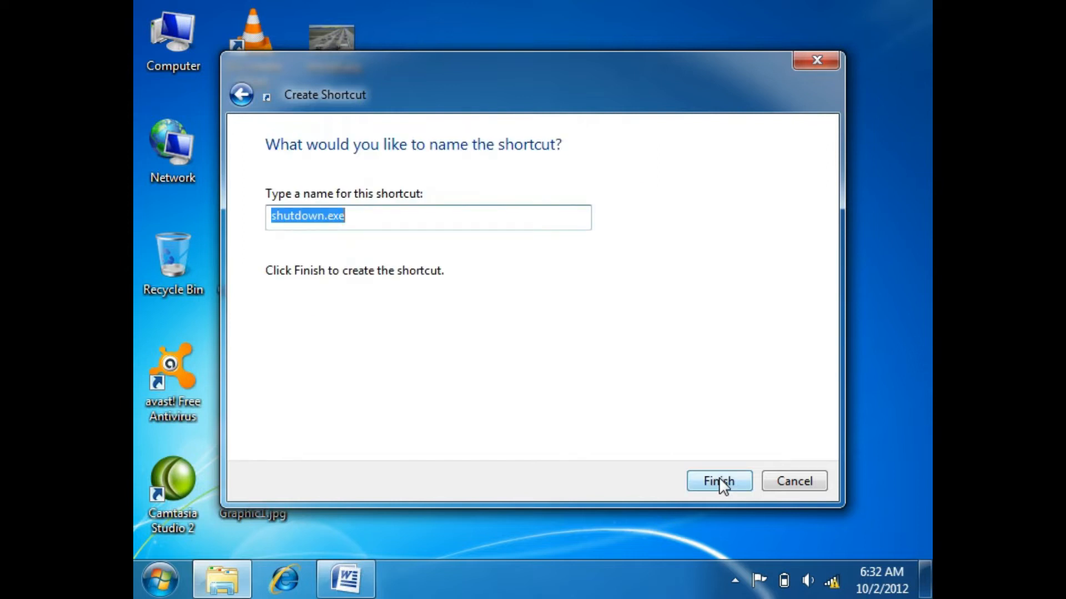
Name the shortcut "Restart Button" and finish creating it
{"action": "type", "text": "Resta"}
{"action": "key", "text": "BackSpace"}
{"action": "type", "text": "taret"}
{"action": "key", "text": "BackSpace"}
{"action": "key", "text": "BackSpace"}
{"action": "type", "text": "t B"}
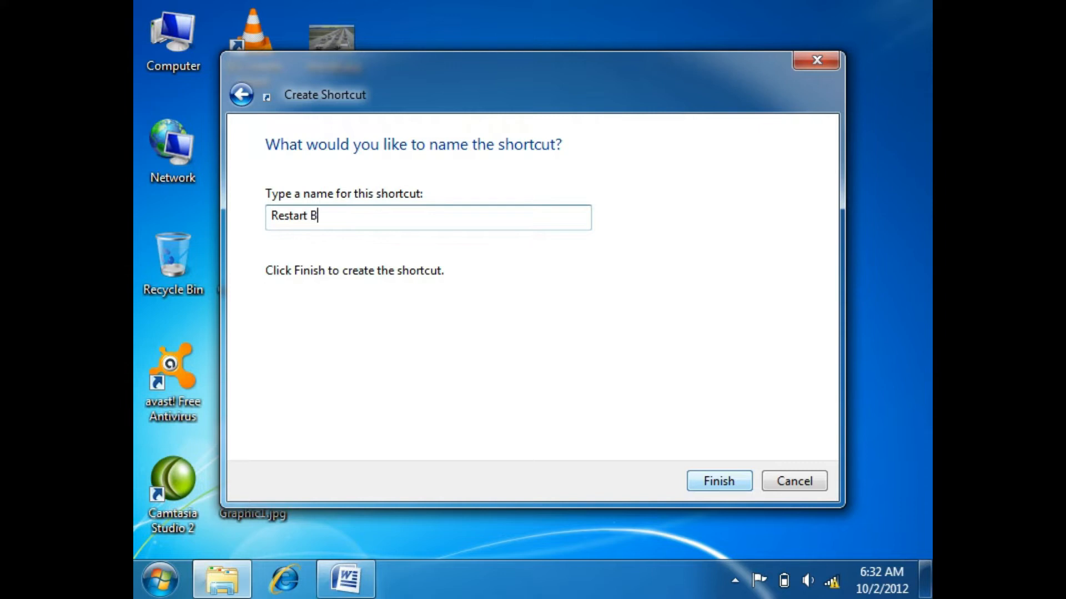
{"action": "type", "text": "utton"}
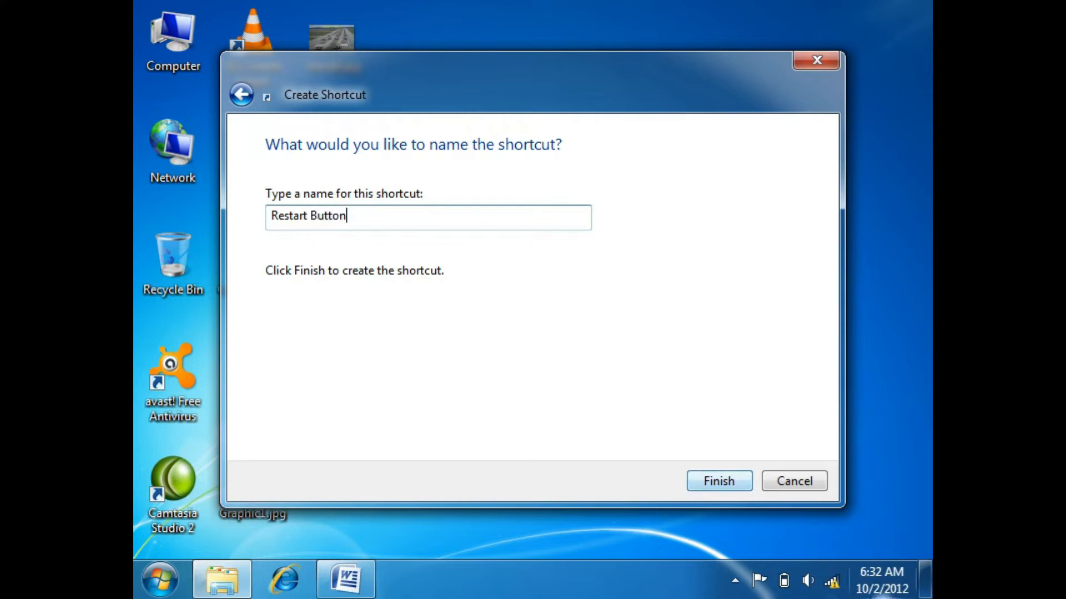
{"action": "left_click", "coordinate": [733, 484]}
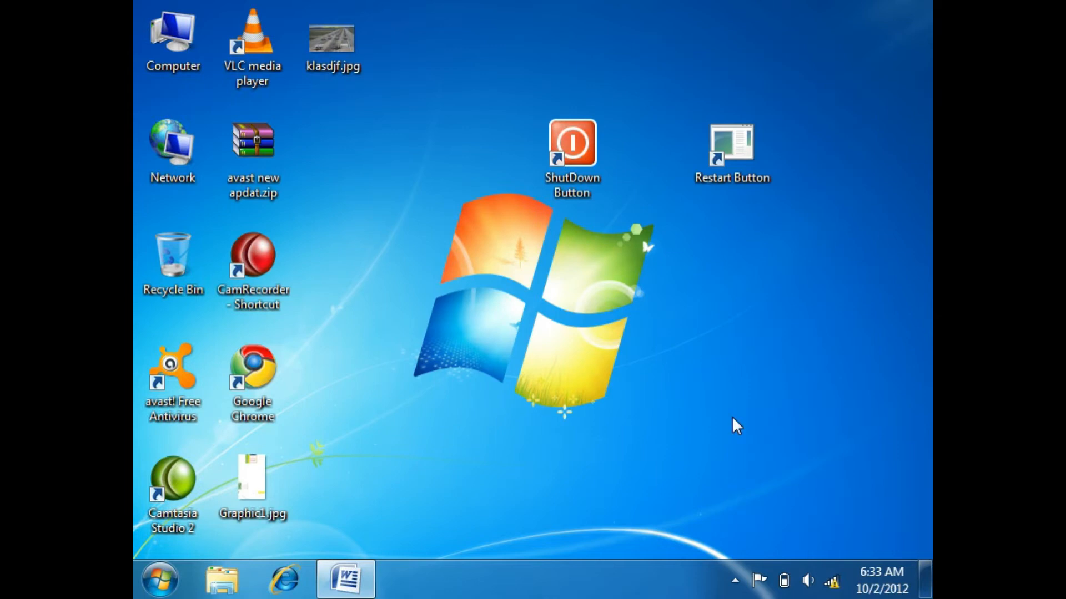
Change the Restart Button shortcut's icon to the orange key symbol and move the shortcut directly beside the ShutDown Button
{"action": "right_click", "coordinate": [728, 138]}
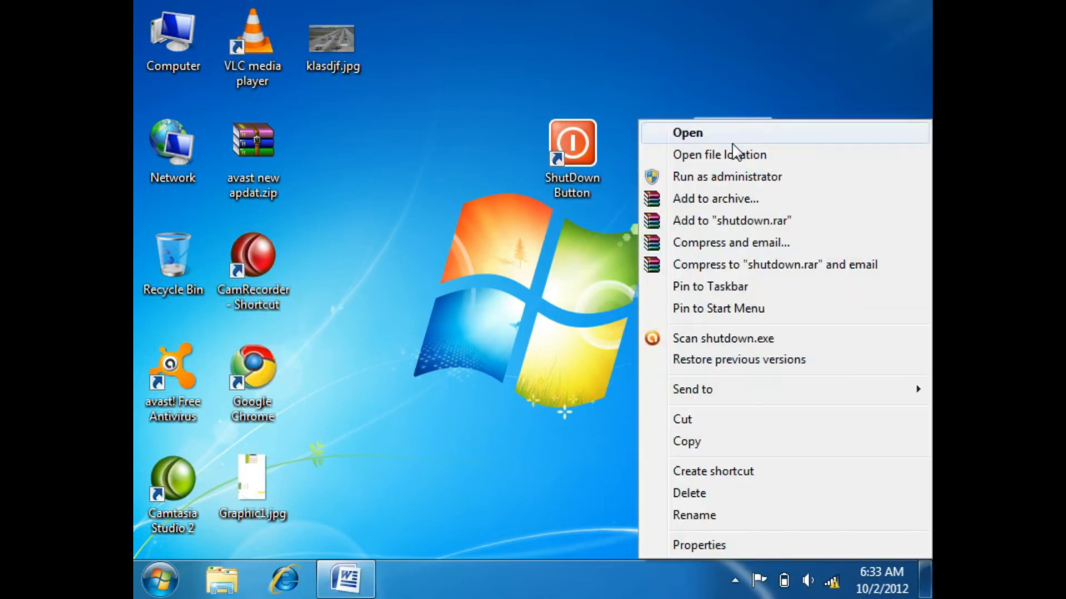
{"action": "left_click", "coordinate": [712, 546]}
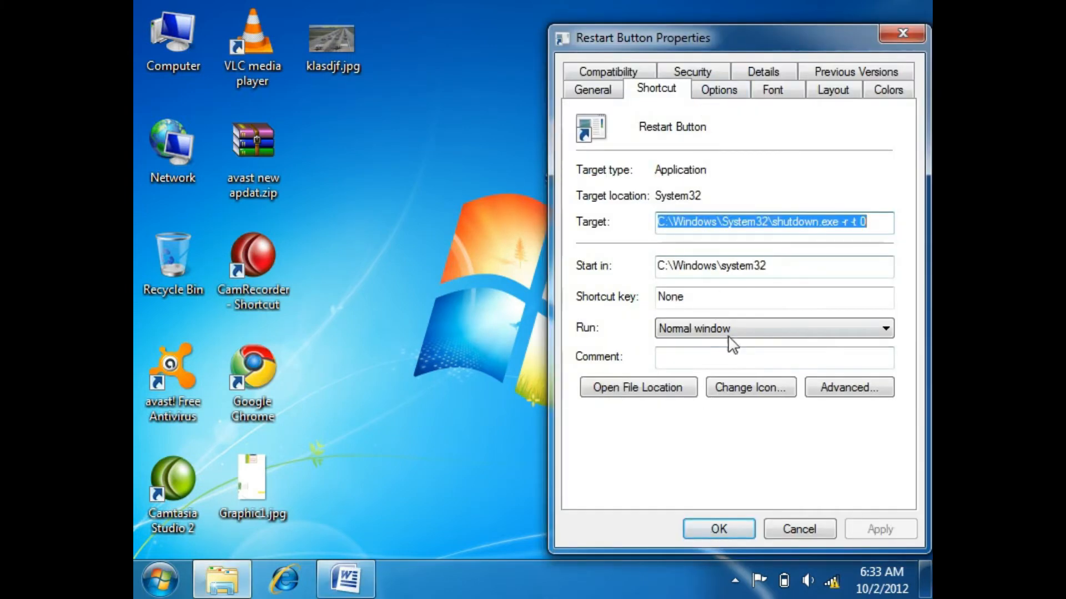
{"action": "left_click", "coordinate": [727, 388]}
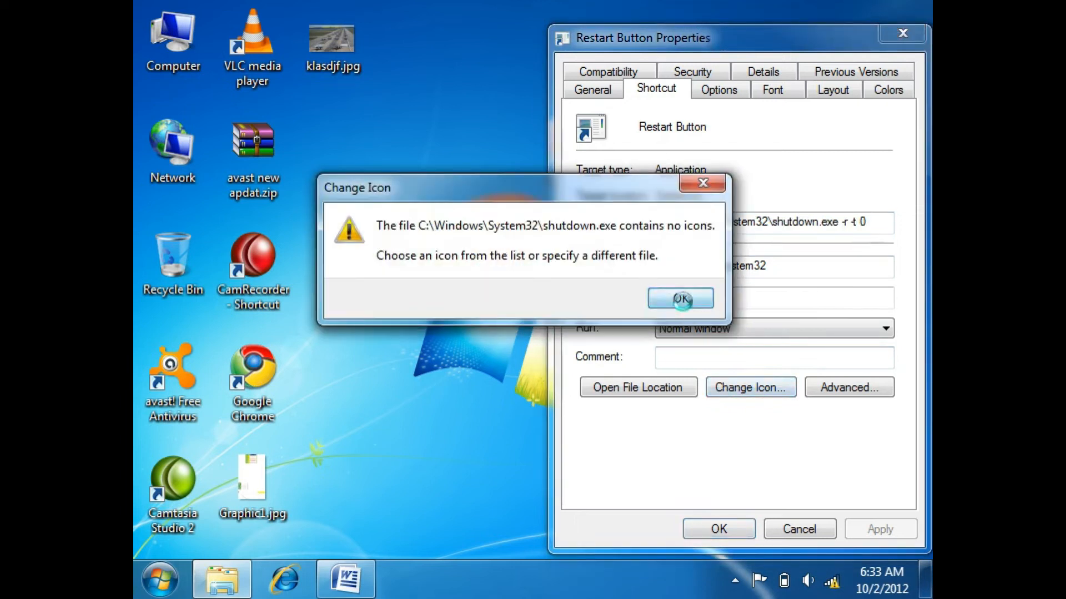
{"action": "left_click", "coordinate": [681, 300]}
{"action": "left_click_drag", "start_coordinate": [733, 132], "coordinate": [577, 75]}
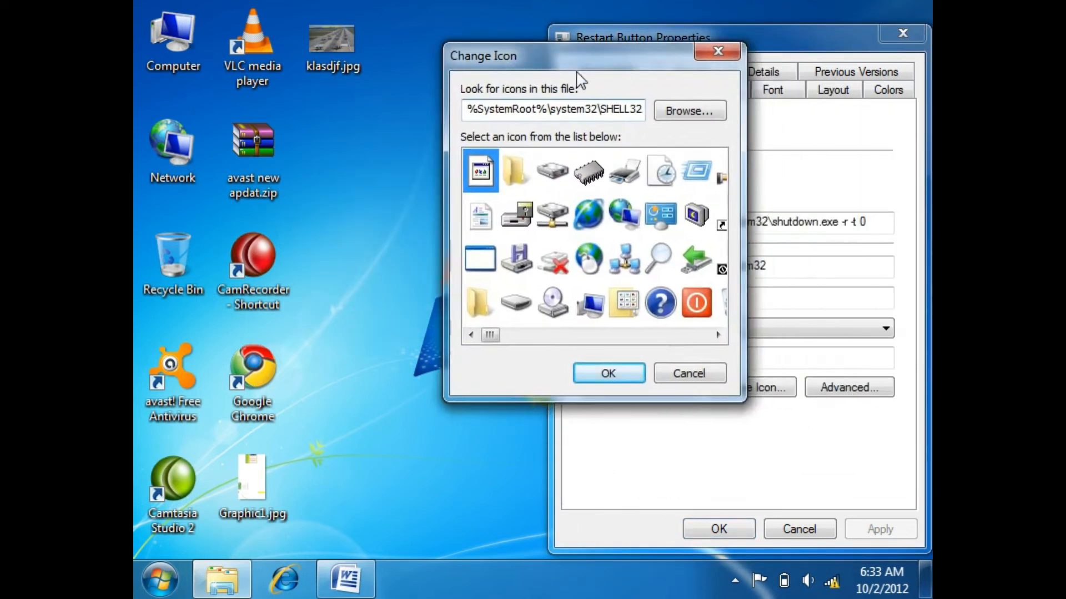
{"action": "left_click", "coordinate": [717, 334]}
{"action": "left_click", "coordinate": [717, 334]}
{"action": "left_click", "coordinate": [718, 334]}
{"action": "left_click", "coordinate": [718, 335]}
{"action": "left_click", "coordinate": [718, 335]}
{"action": "left_click", "coordinate": [718, 335]}
{"action": "left_click", "coordinate": [624, 170]}
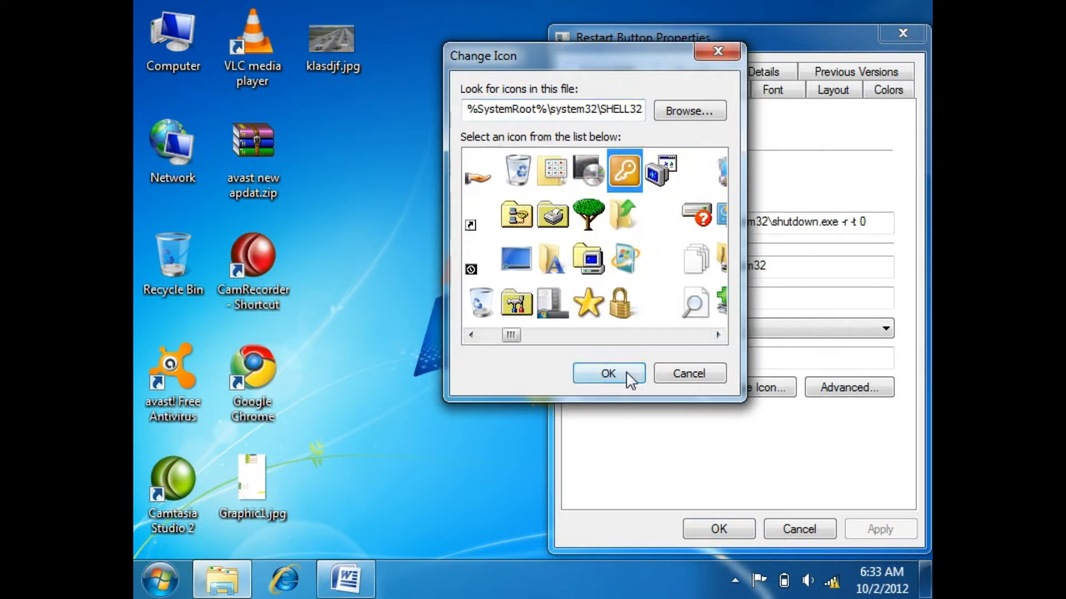
{"action": "left_click", "coordinate": [628, 376]}
{"action": "left_click", "coordinate": [734, 532]}
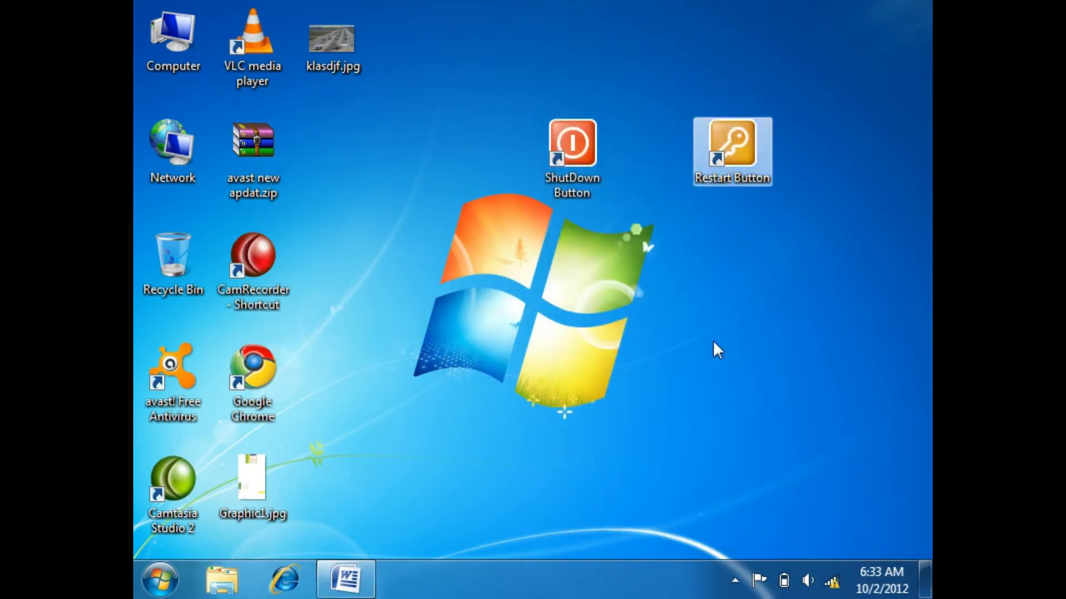
{"action": "left_click_drag", "start_coordinate": [734, 155], "coordinate": [674, 139]}
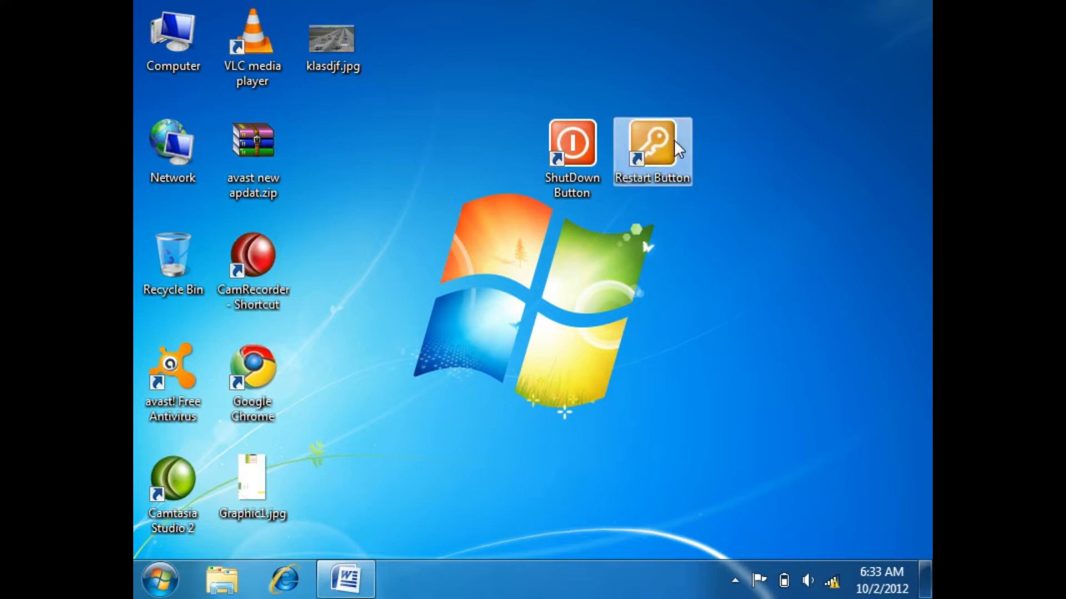
Start another new desktop shortcut with "shutdown -l -t 0" as the item location and continue to its naming
{"action": "right_click", "coordinate": [716, 257]}
{"action": "mouse_move", "coordinate": [762, 415]}
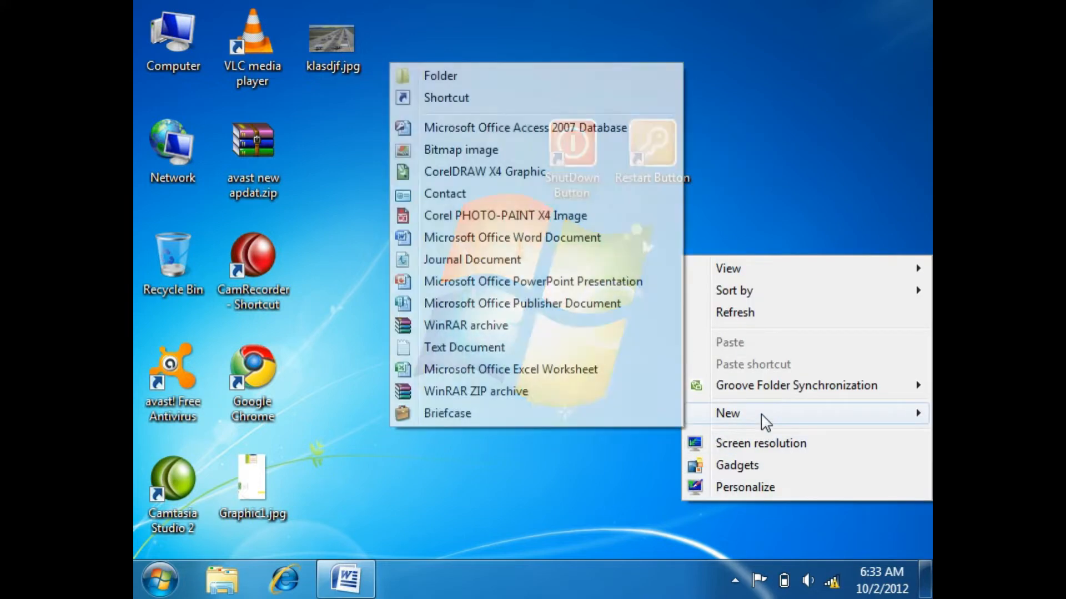
{"action": "left_click", "coordinate": [442, 103]}
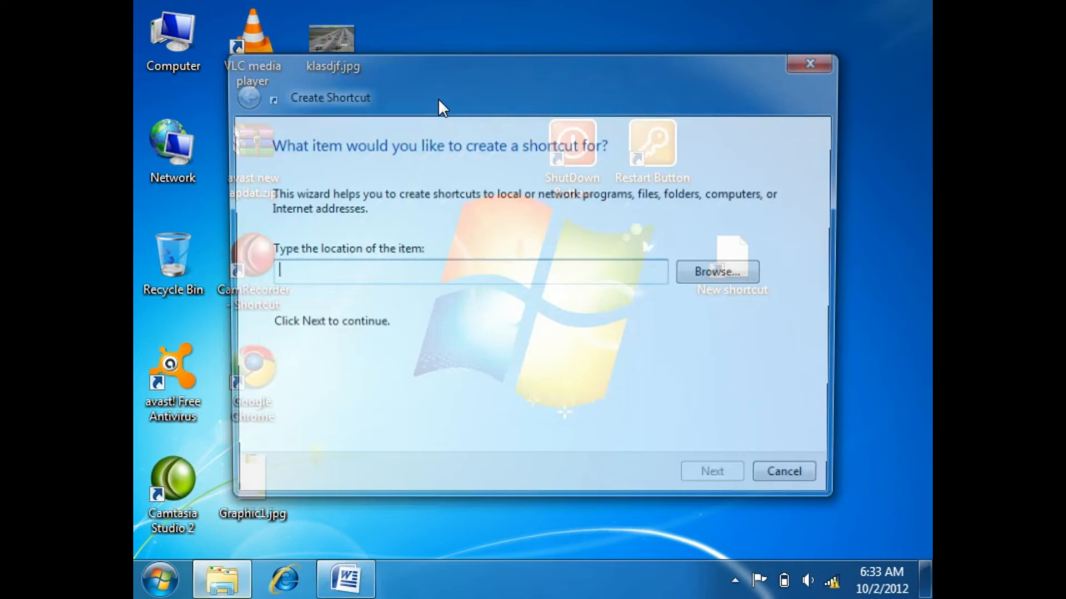
{"action": "type", "text": "shutdown -l -t 0"}
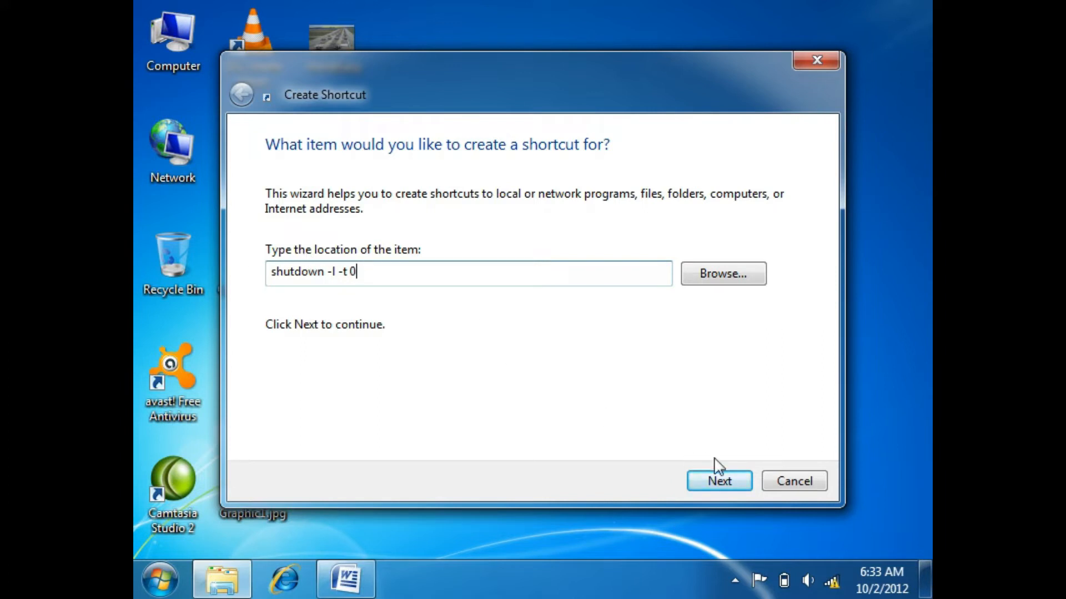
{"action": "left_click", "coordinate": [733, 483]}
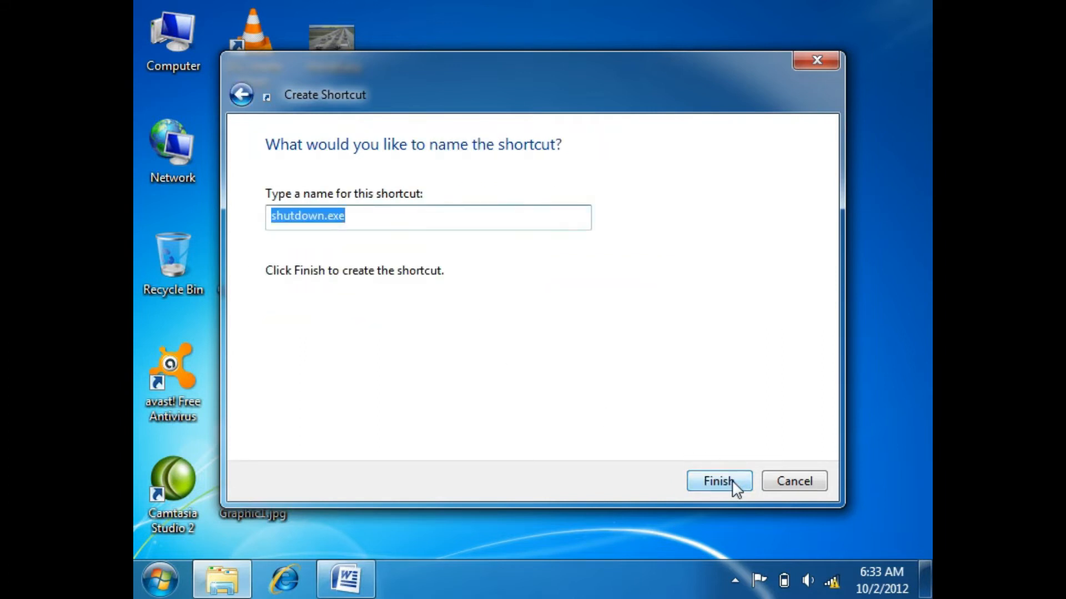
Name the shortcut "Log Off Button" and finish creating it
{"action": "type", "text": "Logg"}
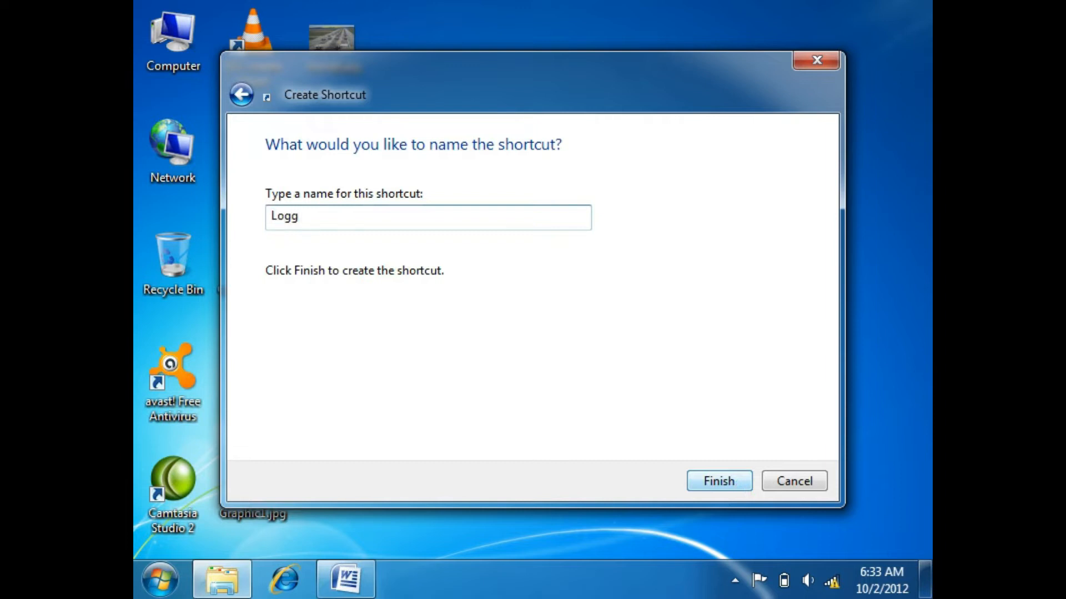
{"action": "key", "text": "BackSpace"}
{"action": "type", "text": " Off Button"}
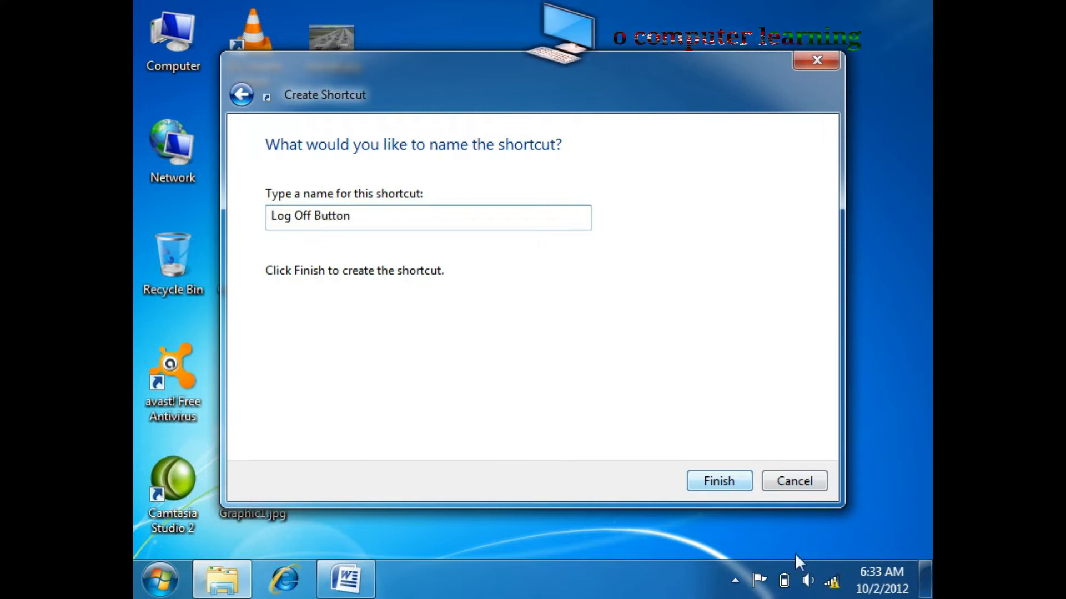
{"action": "left_click", "coordinate": [731, 483]}
Change the Log Off Button shortcut's icon to the yellow warning triangle and move the shortcut directly beside the Restart Button
{"action": "left_click", "coordinate": [731, 261]}
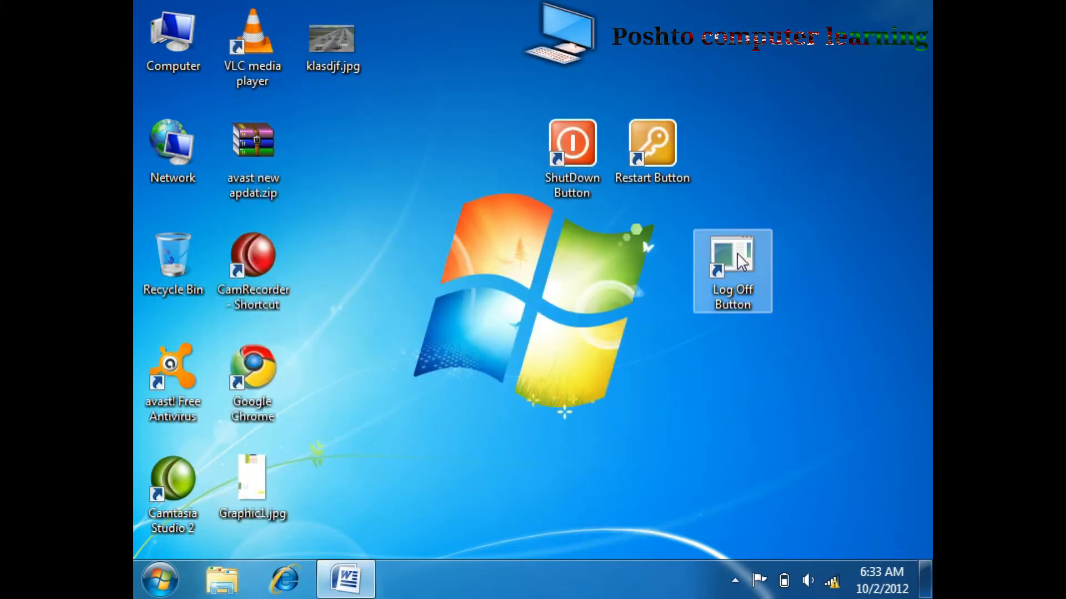
{"action": "right_click", "coordinate": [737, 258]}
{"action": "left_click", "coordinate": [731, 545]}
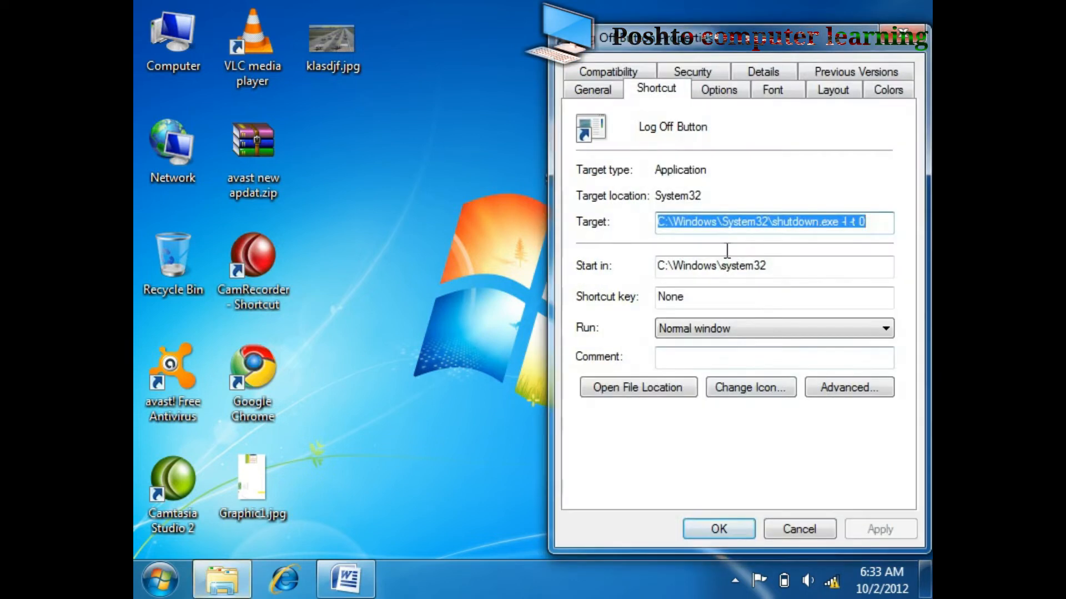
{"action": "left_click", "coordinate": [740, 387]}
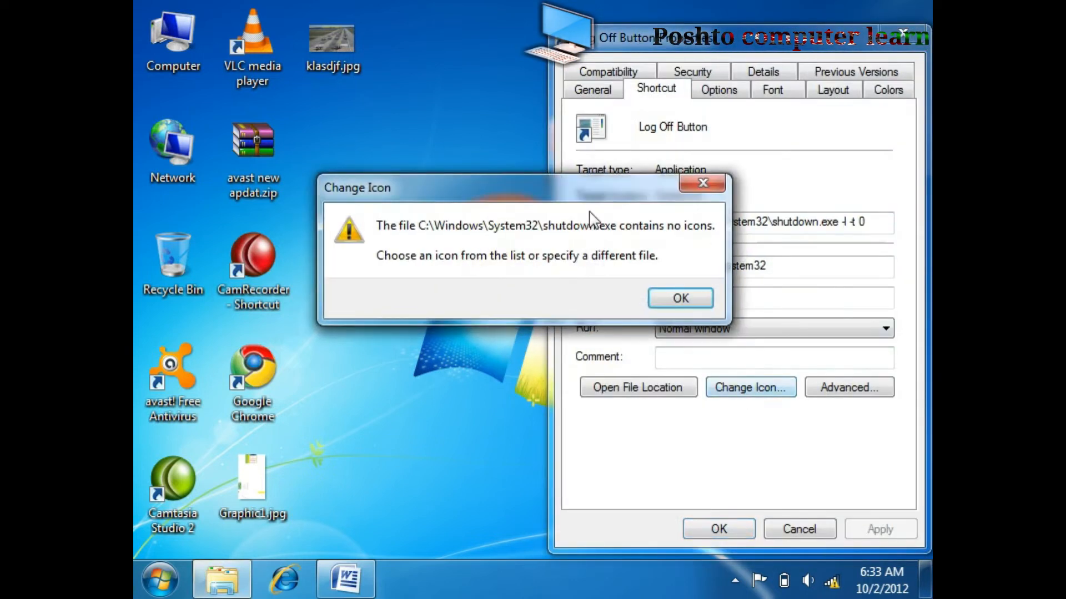
{"action": "left_click", "coordinate": [678, 298]}
{"action": "left_click_drag", "start_coordinate": [742, 193], "coordinate": [563, 46]}
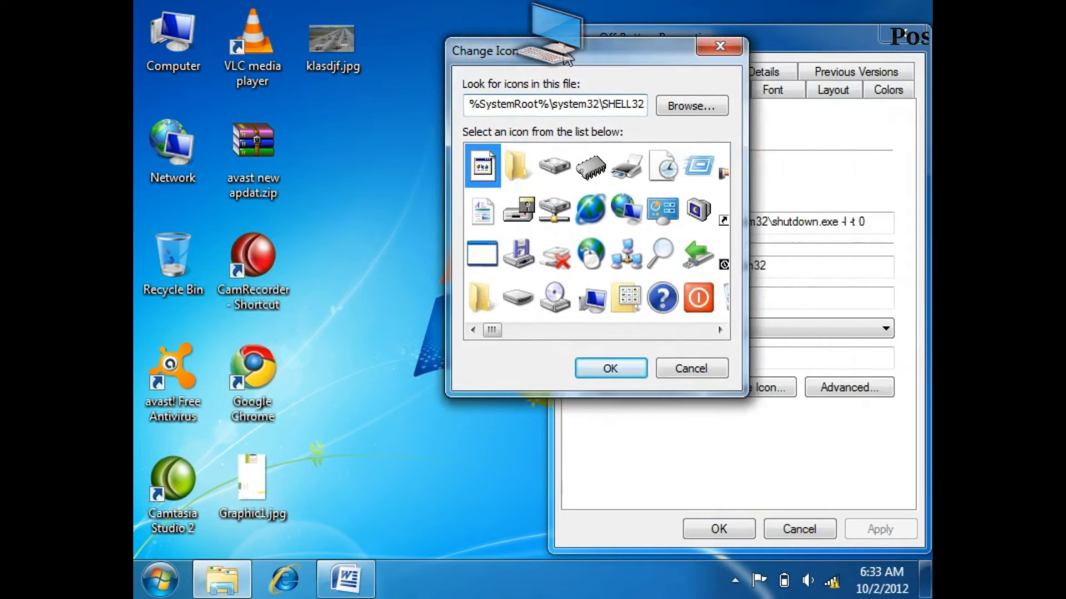
{"action": "left_click_drag", "start_coordinate": [719, 337], "coordinate": [720, 336]}
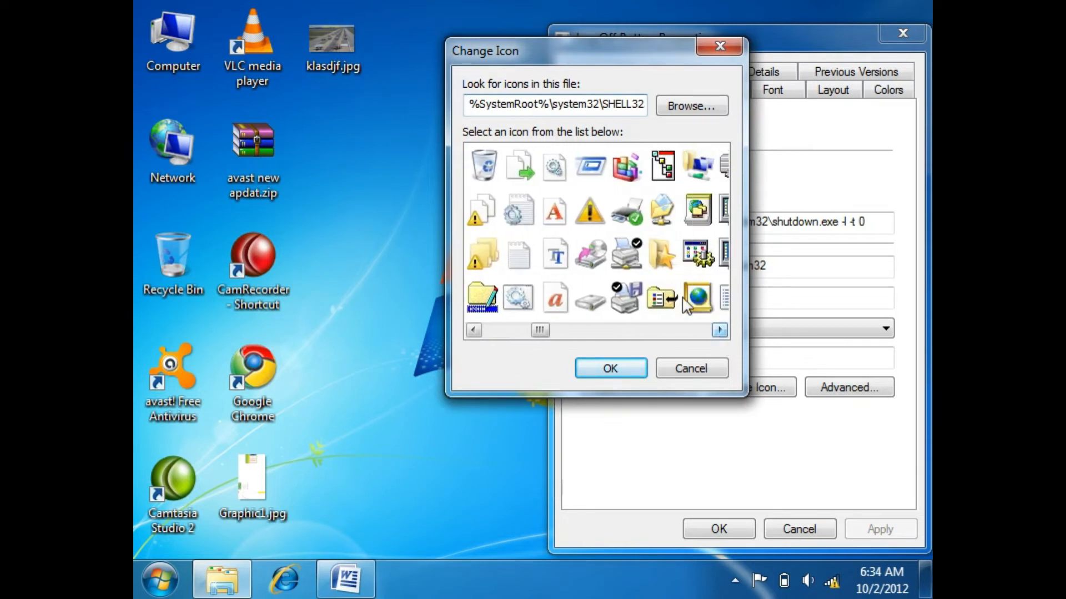
{"action": "left_click", "coordinate": [591, 211]}
{"action": "left_click", "coordinate": [613, 364]}
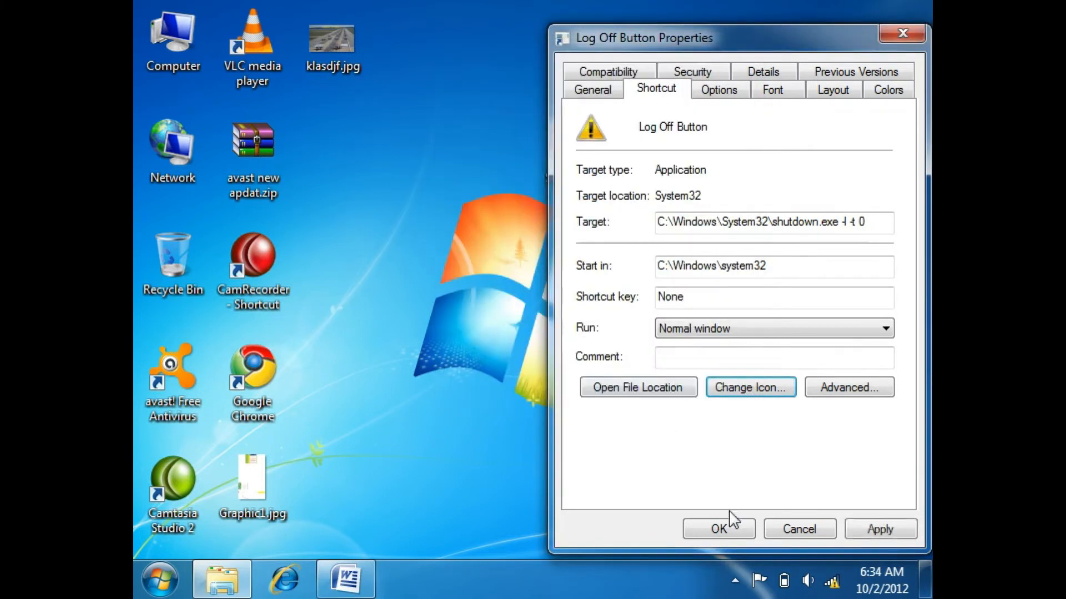
{"action": "left_click", "coordinate": [728, 518]}
{"action": "left_click_drag", "start_coordinate": [746, 251], "coordinate": [756, 139]}
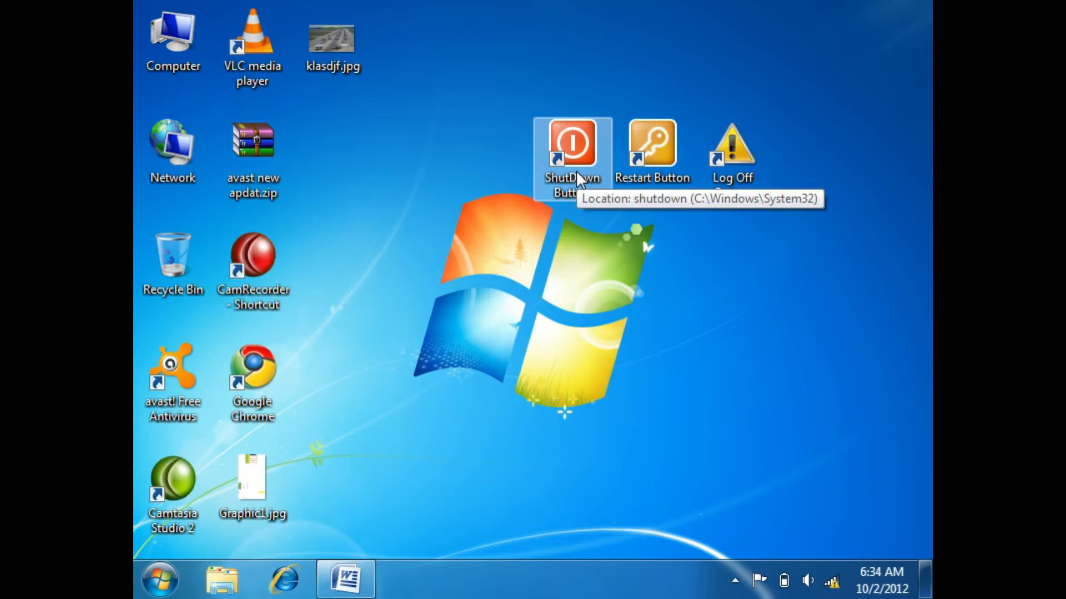
{"action": "right_click", "coordinate": [725, 364]}
{"action": "left_click", "coordinate": [772, 174]}
{"action": "right_click", "coordinate": [697, 303]}
{"action": "left_click", "coordinate": [731, 358]}
{"action": "right_click", "coordinate": [733, 305]}
{"action": "left_click", "coordinate": [773, 363]}
{"action": "right_click", "coordinate": [733, 314]}
{"action": "left_click", "coordinate": [786, 371]}
{"action": "right_click", "coordinate": [721, 309]}
{"action": "left_click", "coordinate": [798, 369]}
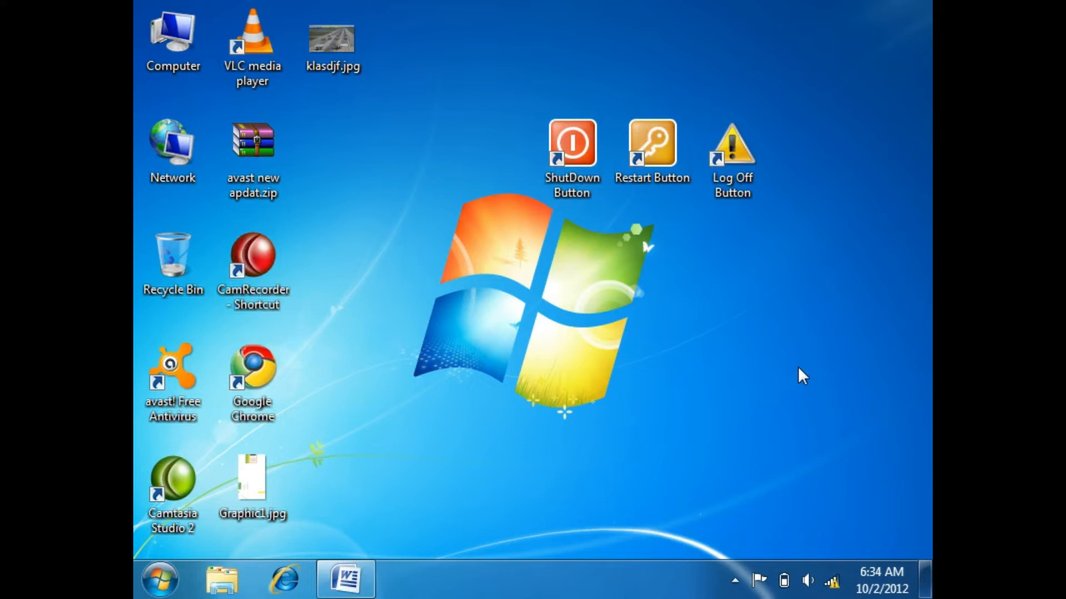
{"action": "left_click_drag", "start_coordinate": [838, 62], "coordinate": [467, 302]}
{"action": "right_click", "coordinate": [613, 332]}
{"action": "left_click", "coordinate": [676, 143]}
{"action": "right_click", "coordinate": [708, 289]}
{"action": "left_click", "coordinate": [761, 361]}
{"action": "right_click", "coordinate": [689, 307]}
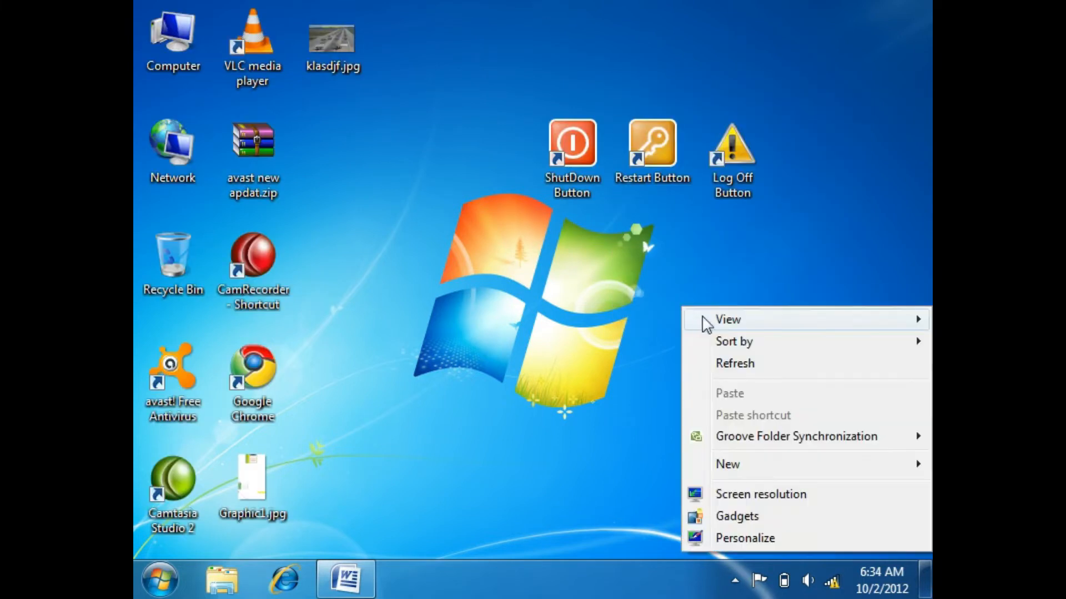
{"action": "left_click", "coordinate": [755, 363]}
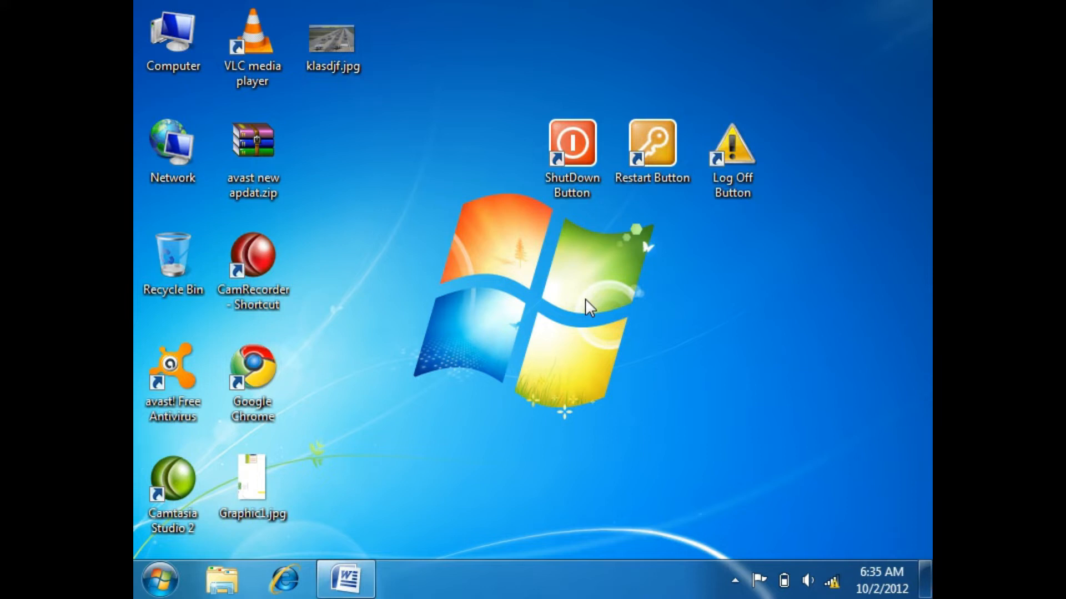
{"action": "right_click", "coordinate": [451, 218]}
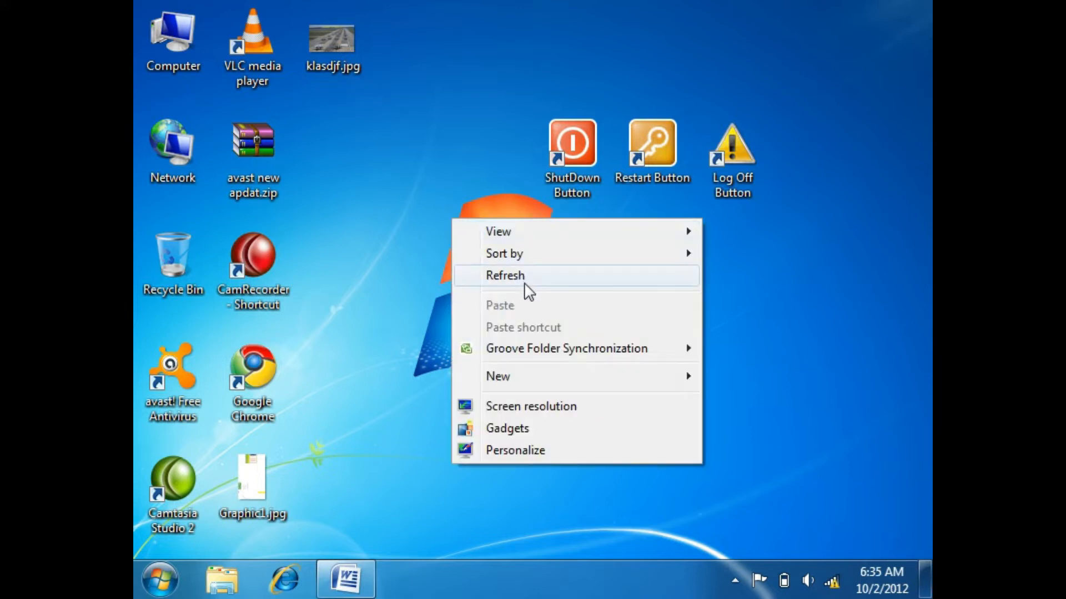
{"action": "left_click", "coordinate": [526, 278]}
{"action": "left_click", "coordinate": [734, 581]}
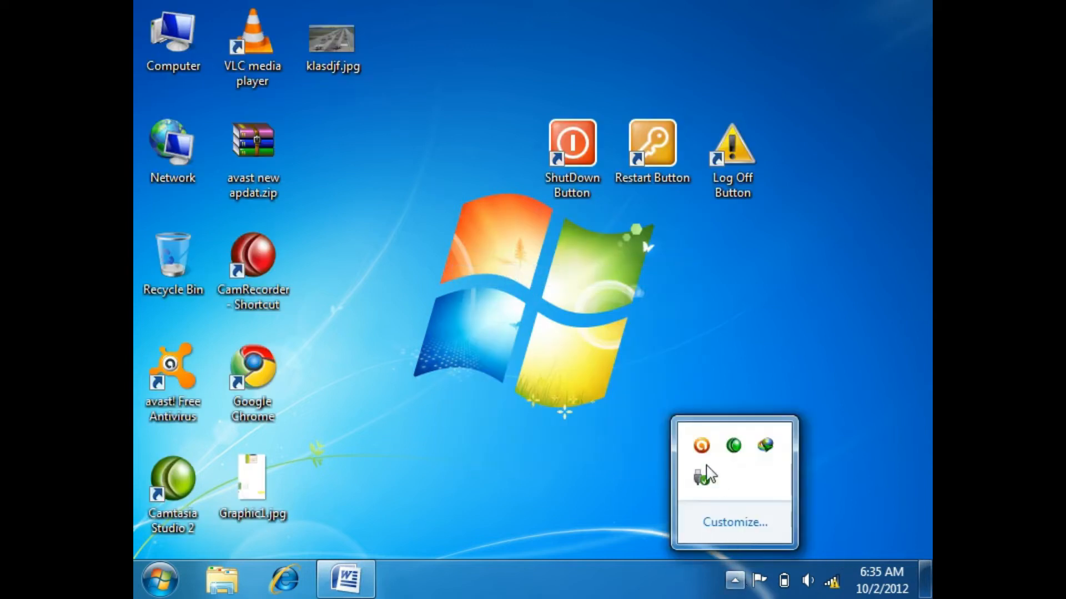
{"action": "right_click", "coordinate": [737, 445]}
{"action": "left_click", "coordinate": [647, 326]}
{"action": "right_click", "coordinate": [518, 285]}
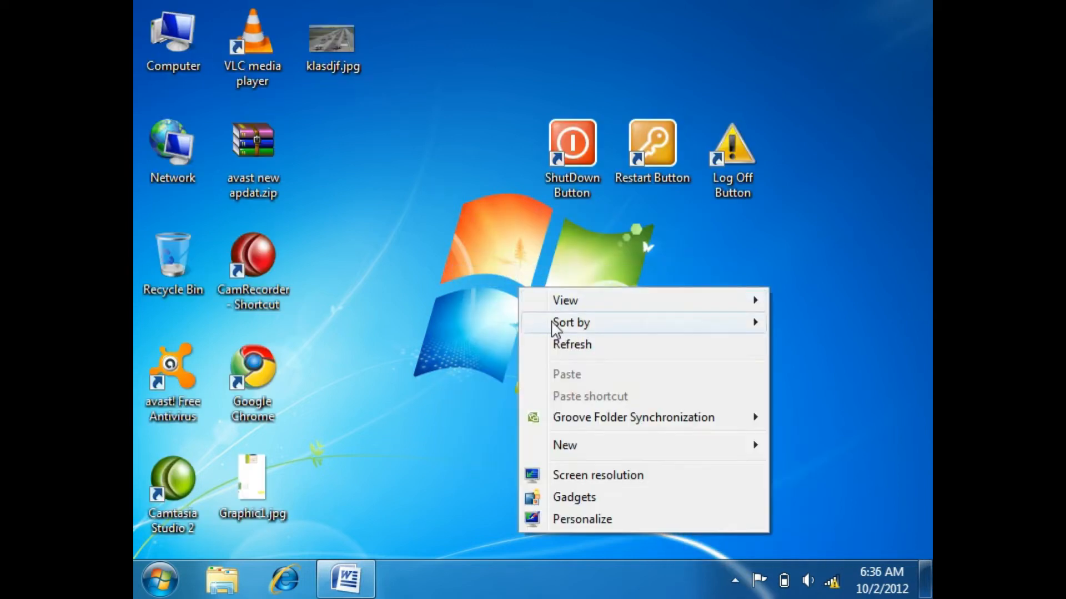
{"action": "left_click", "coordinate": [561, 348]}
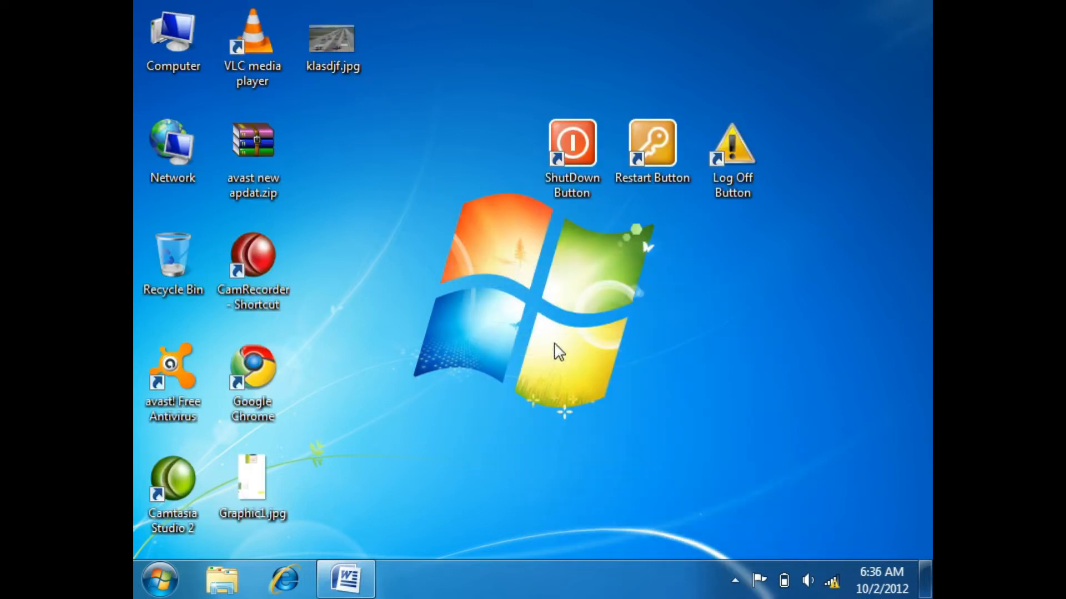
Examine the Start menu's power button and the additional power options beside it
{"action": "left_click", "coordinate": [165, 582]}
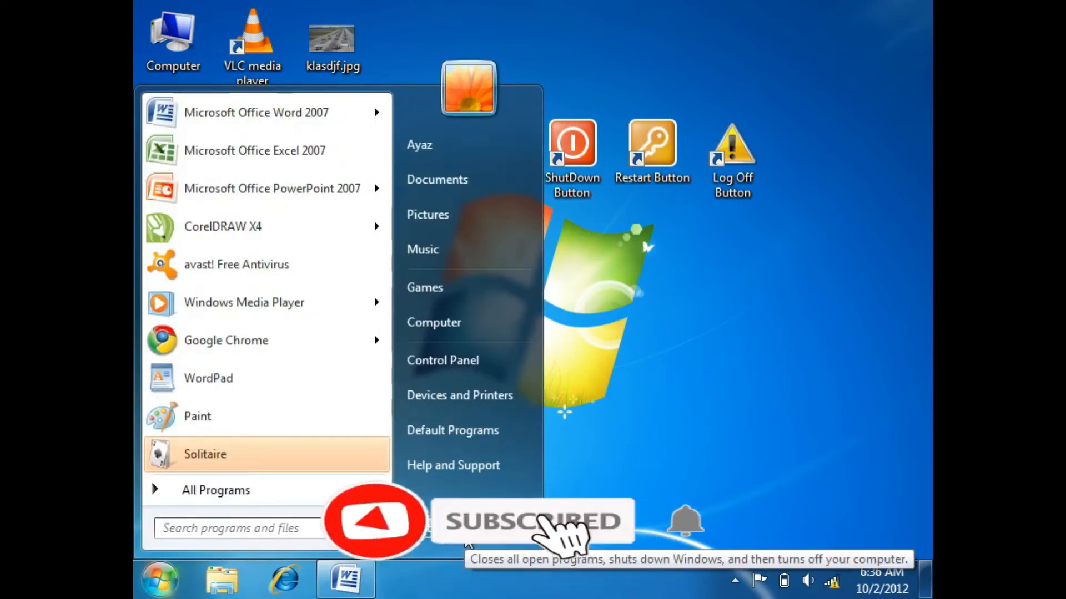
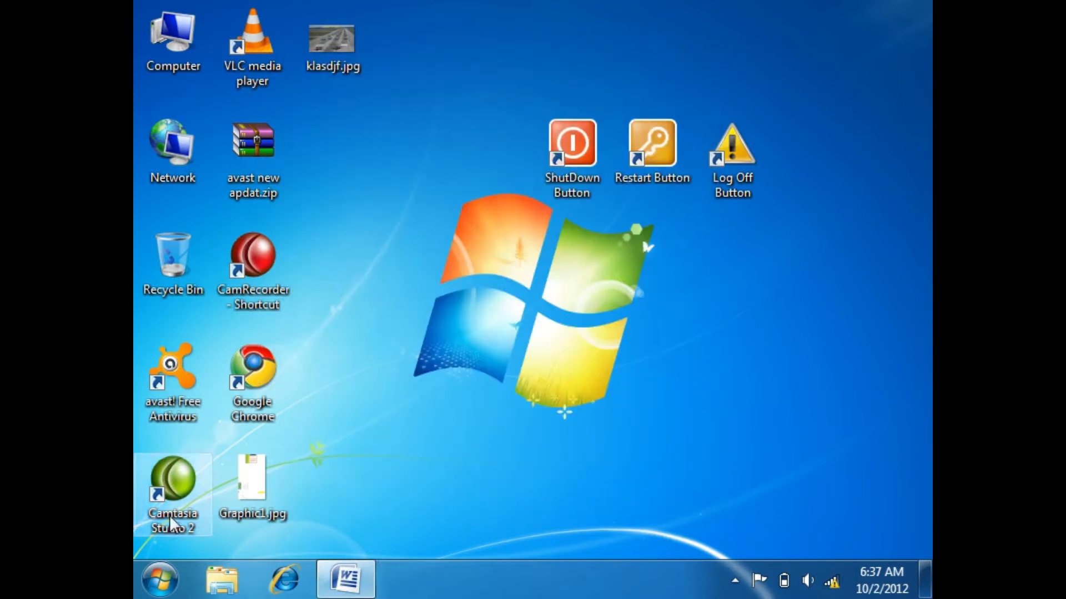
{"action": "left_click", "coordinate": [158, 581]}
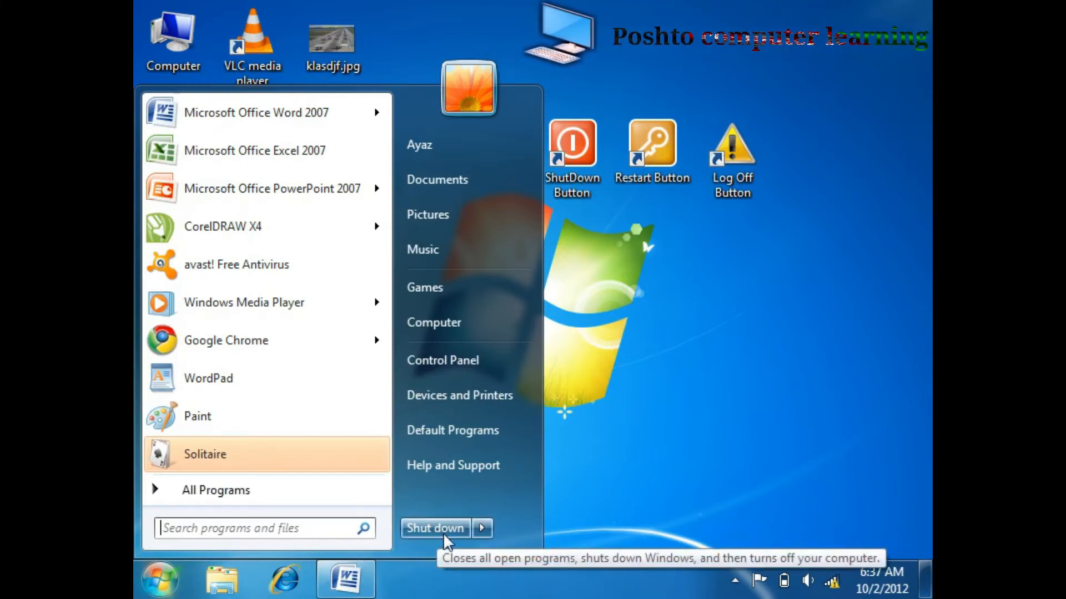
{"action": "left_click", "coordinate": [481, 531]}
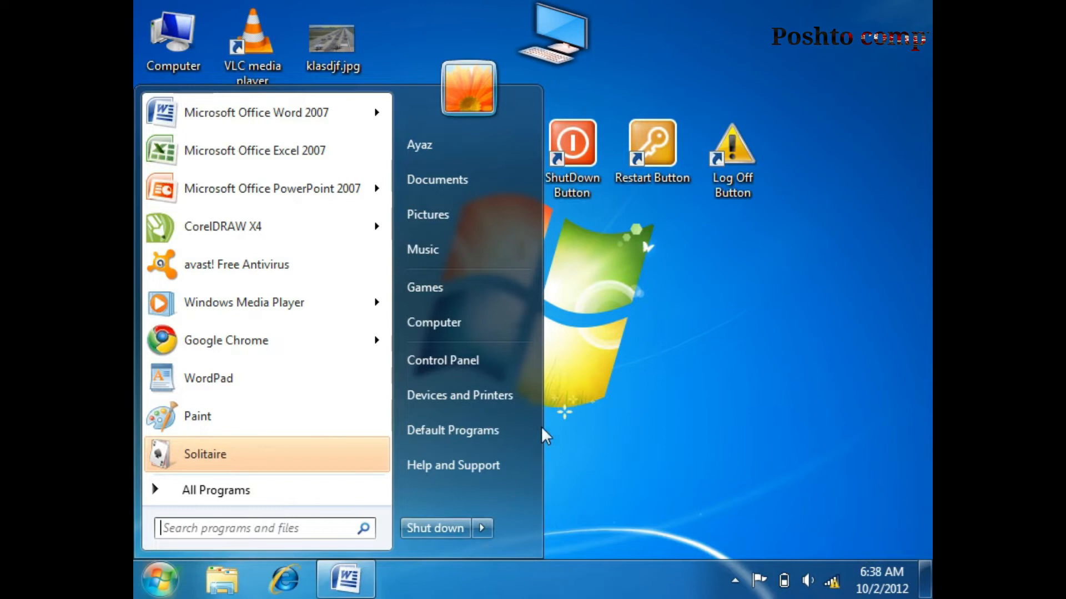
{"action": "left_click", "coordinate": [482, 528]}
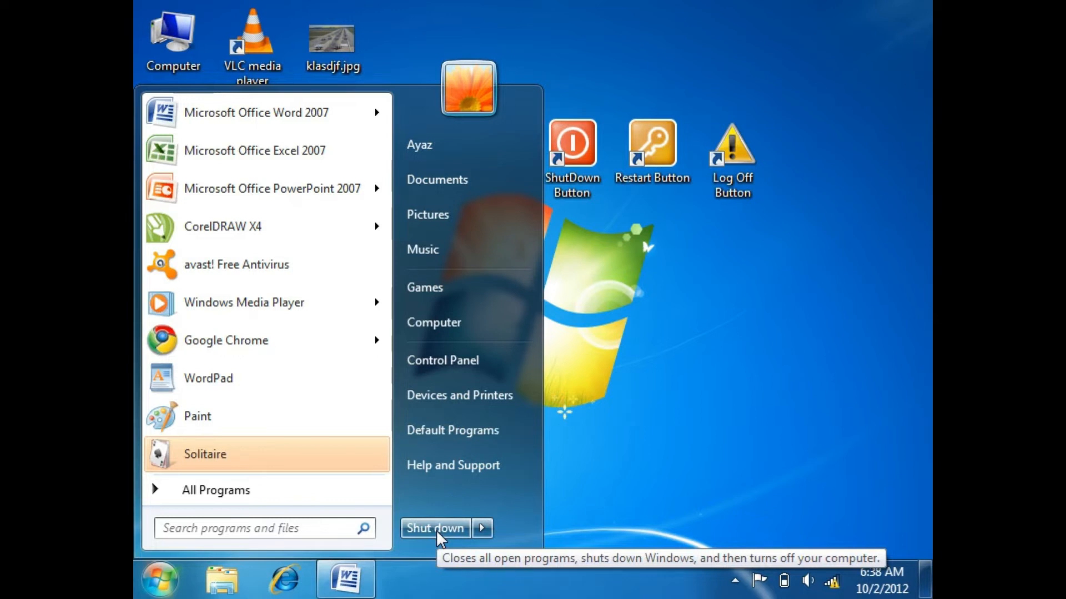
{"action": "right_click", "coordinate": [558, 572]}
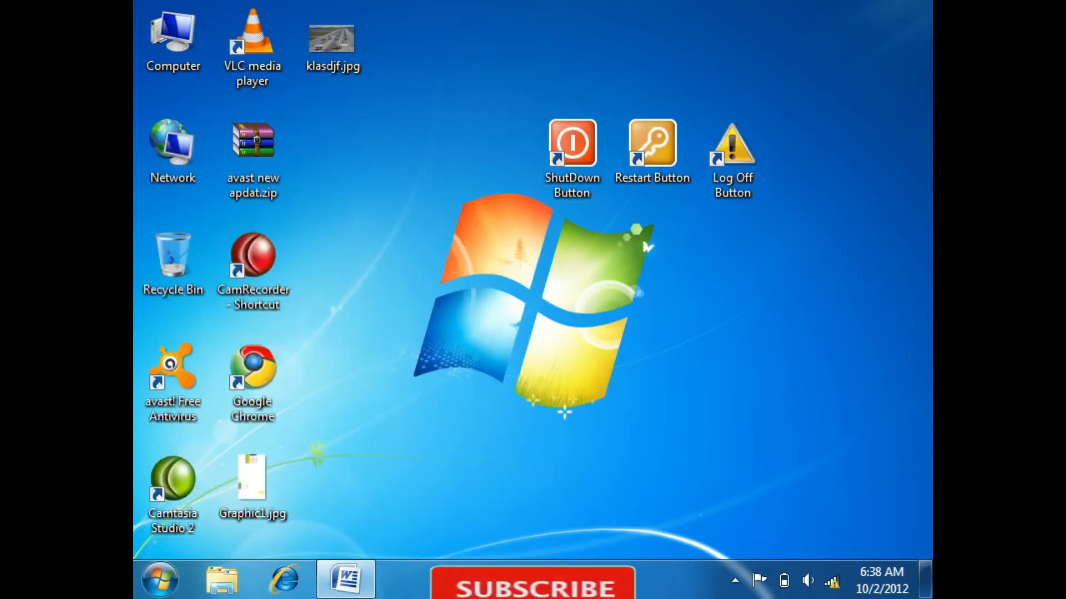
{"action": "left_click", "coordinate": [593, 559]}
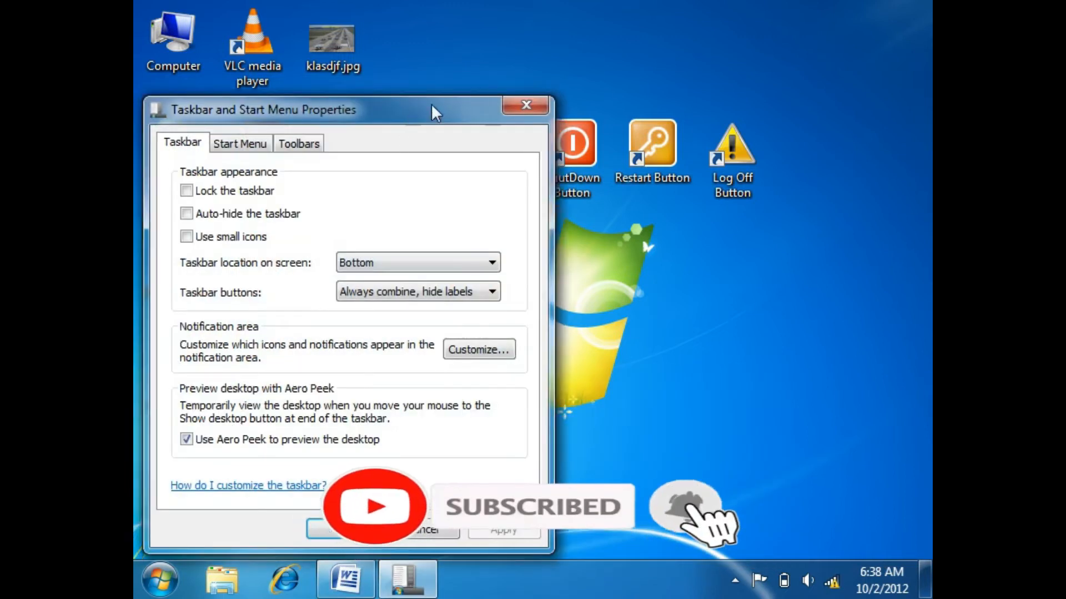
{"action": "left_click_drag", "start_coordinate": [205, 123], "coordinate": [338, 55]}
{"action": "left_click", "coordinate": [370, 79]}
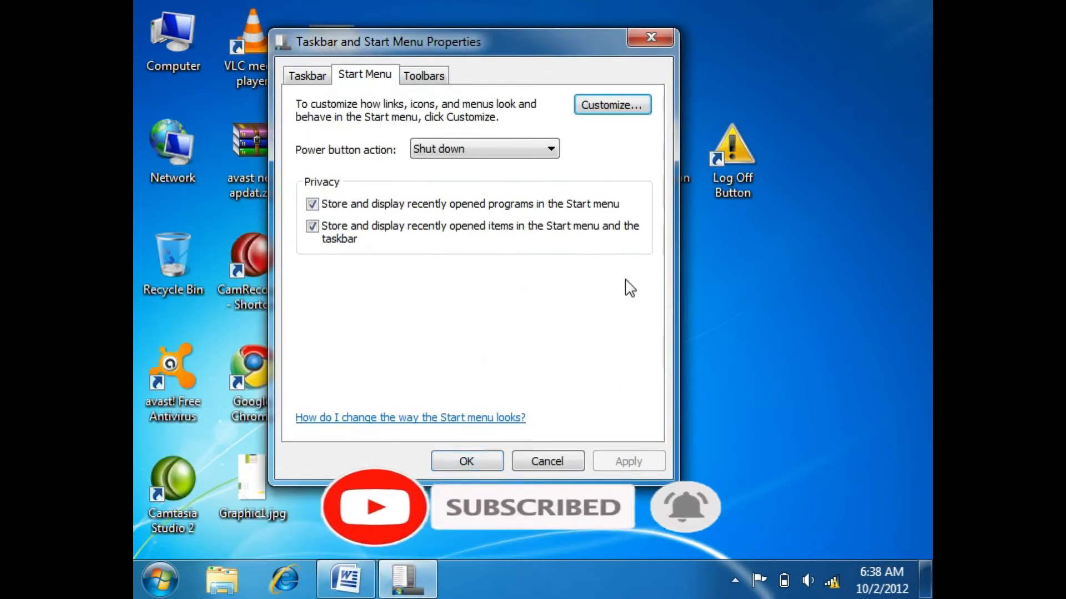
{"action": "left_click", "coordinate": [569, 464]}
Set the Start menu's power button action to Log off in its properties and check the button in the Start menu
{"action": "right_click", "coordinate": [159, 580]}
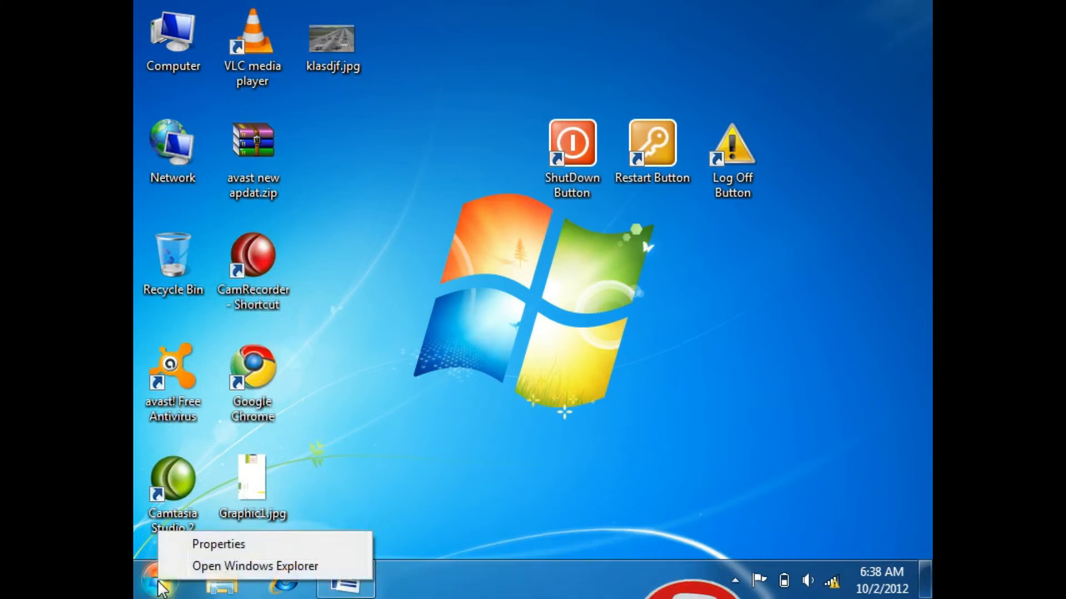
{"action": "left_click", "coordinate": [217, 545]}
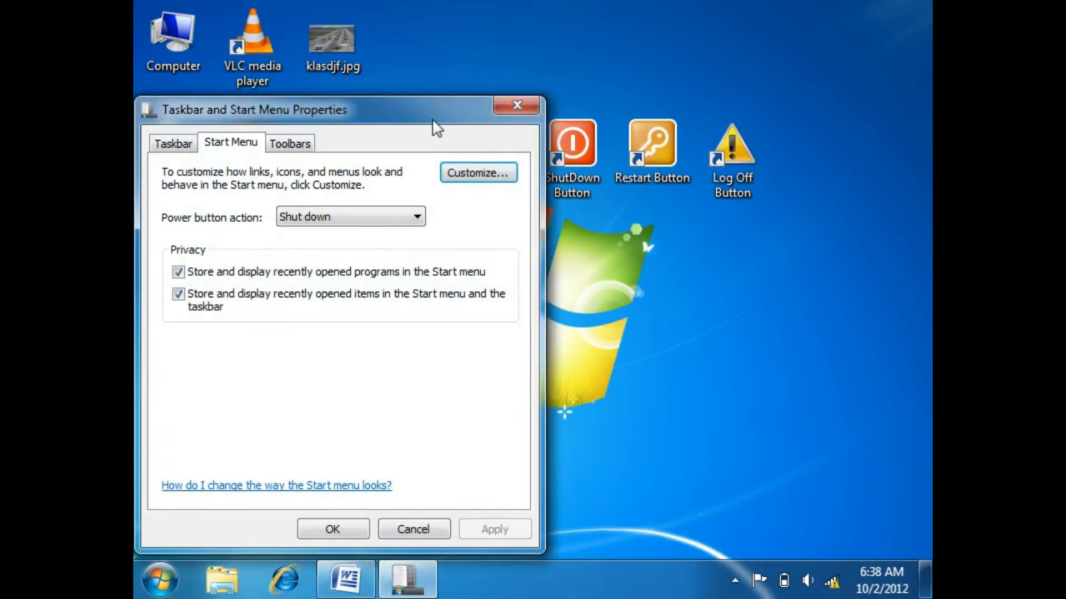
{"action": "left_click_drag", "start_coordinate": [434, 118], "coordinate": [601, 35]}
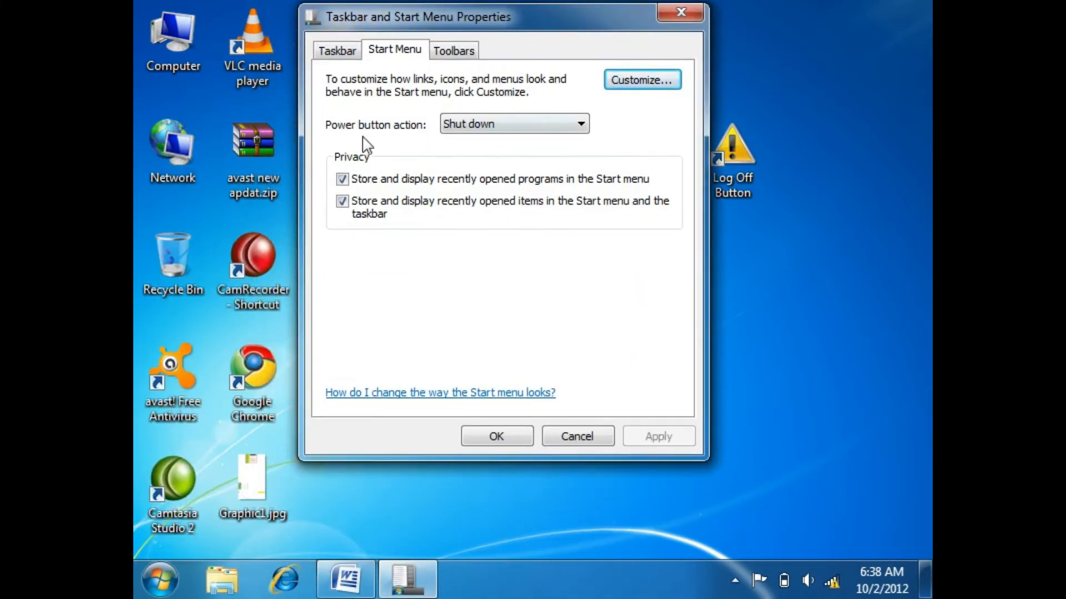
{"action": "left_click", "coordinate": [495, 125]}
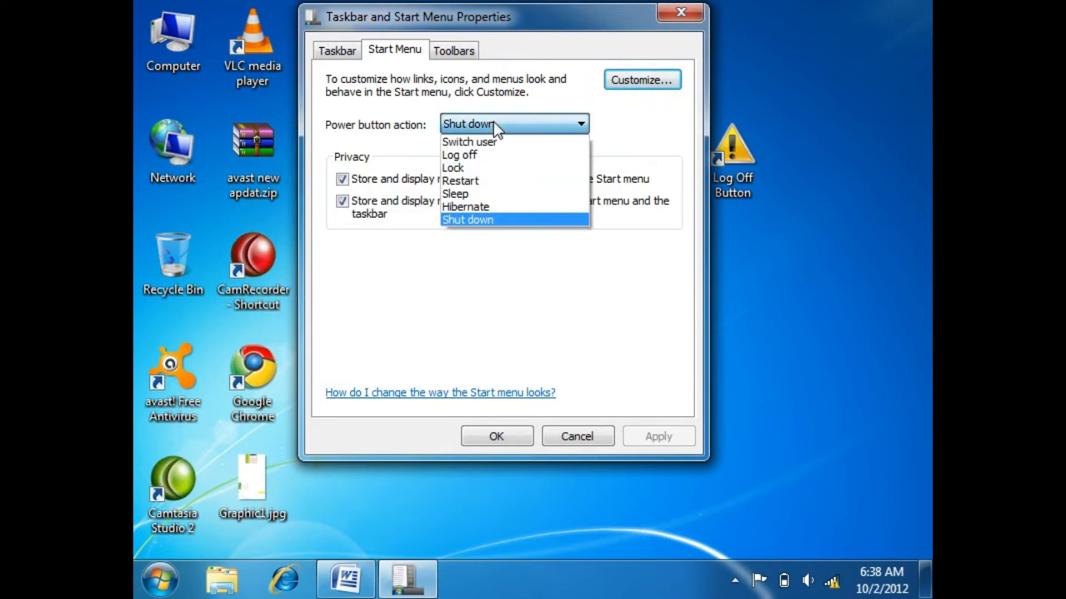
{"action": "left_click", "coordinate": [469, 155]}
{"action": "left_click", "coordinate": [496, 436]}
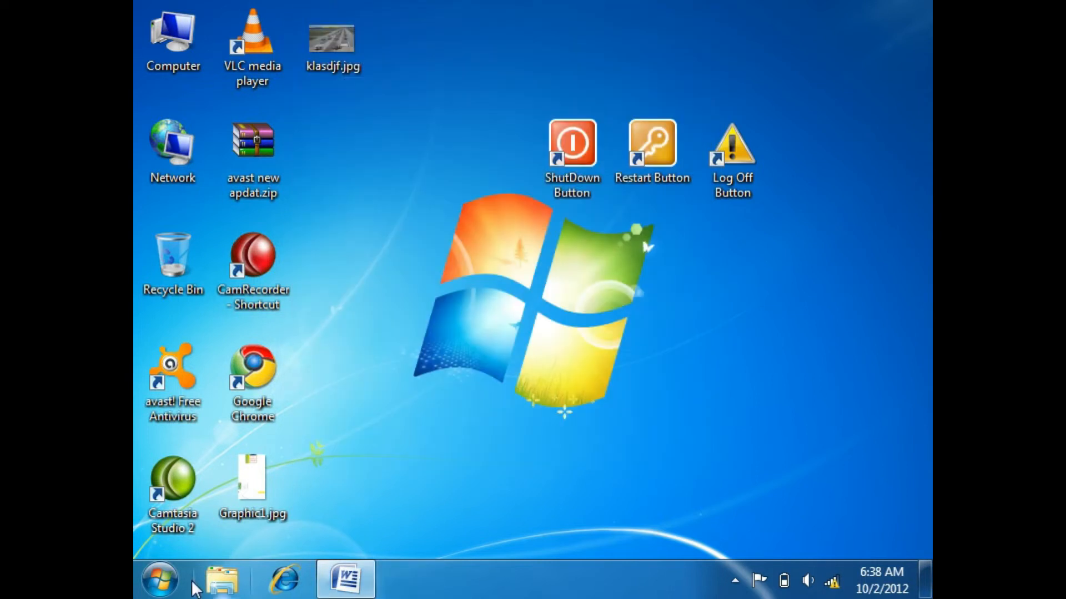
{"action": "left_click", "coordinate": [160, 580]}
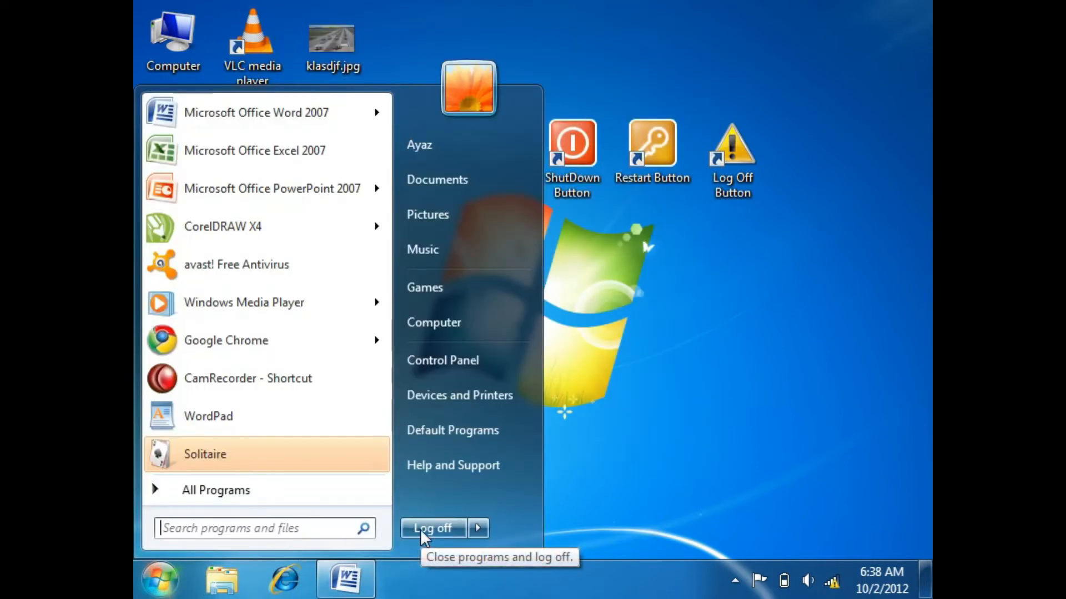
Set the Start menu's power button action to Restart, apply it and check the button in the Start menu
{"action": "right_click", "coordinate": [169, 573]}
{"action": "left_click", "coordinate": [206, 544]}
{"action": "left_click_drag", "start_coordinate": [418, 116], "coordinate": [664, 21]}
{"action": "left_click", "coordinate": [611, 124]}
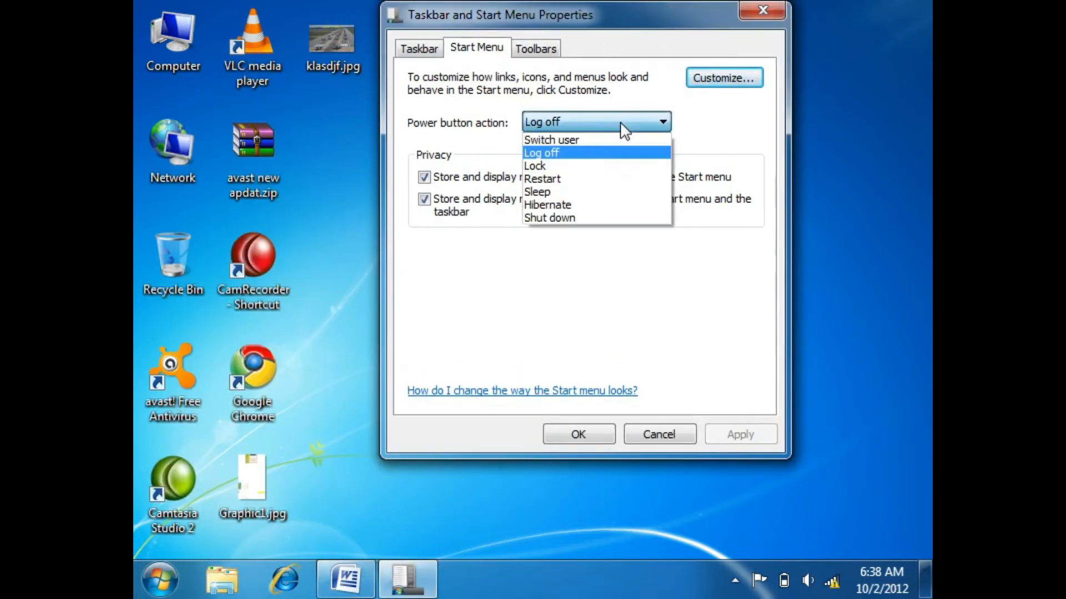
{"action": "left_click", "coordinate": [558, 180]}
{"action": "left_click", "coordinate": [725, 432]}
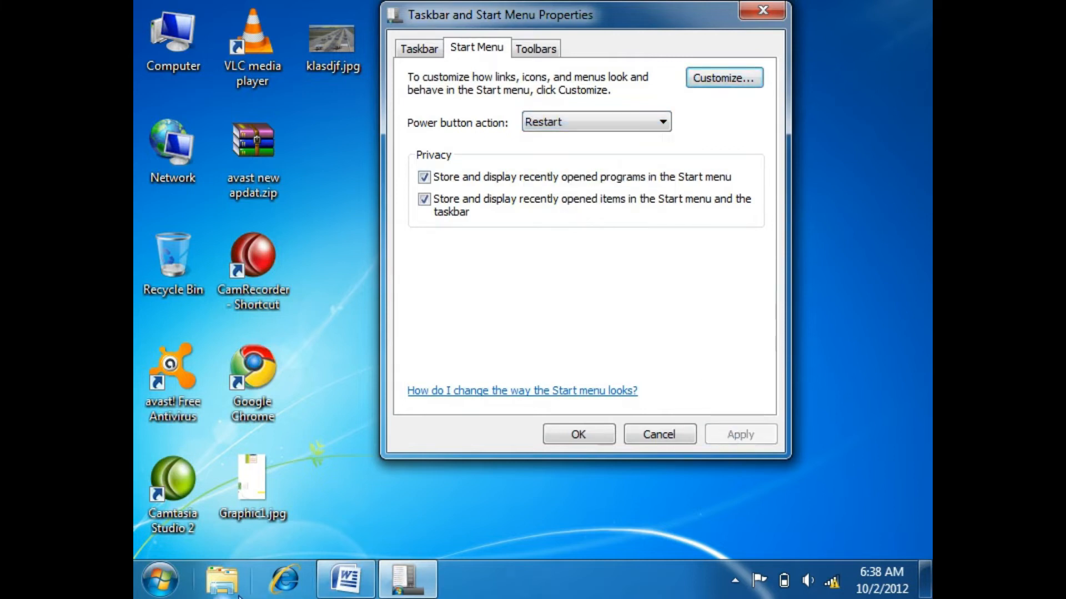
{"action": "left_click", "coordinate": [157, 588]}
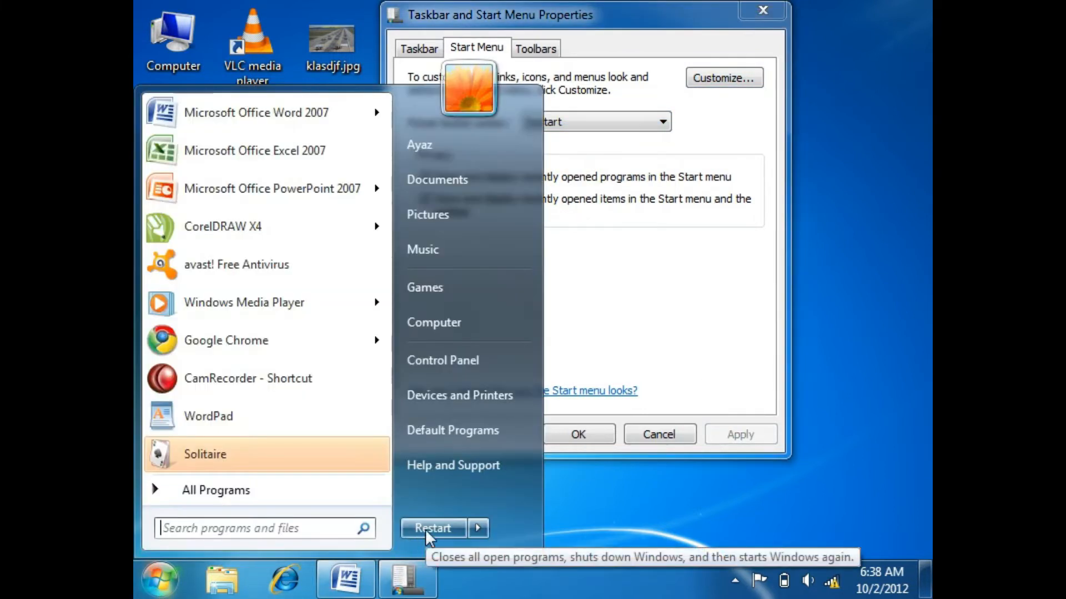
Set the power button action to Hibernate, apply it and check the button in the Start menu
{"action": "left_click", "coordinate": [613, 122]}
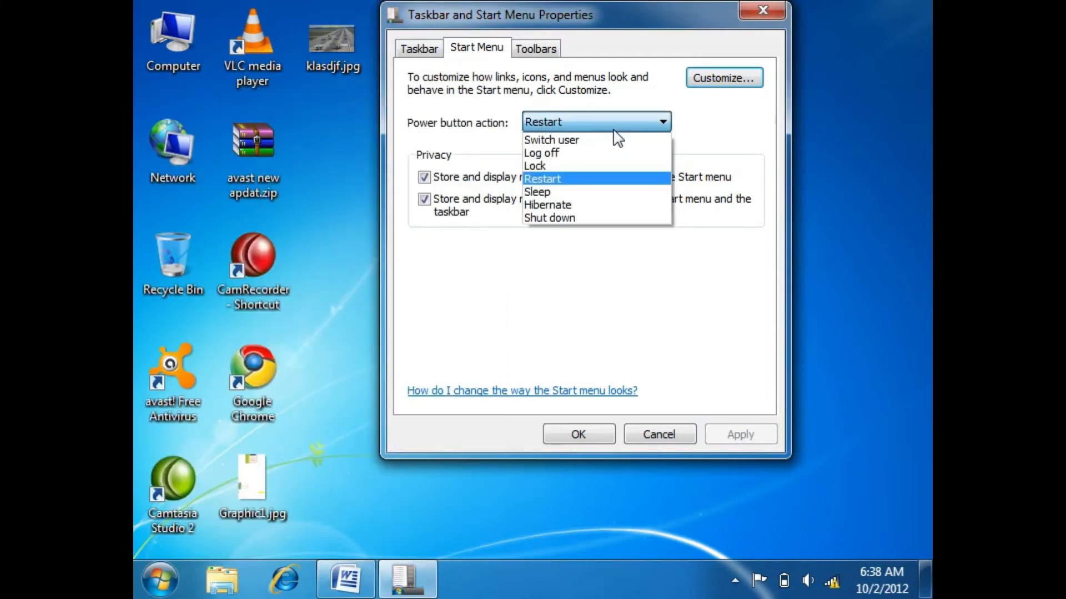
{"action": "left_click", "coordinate": [570, 205]}
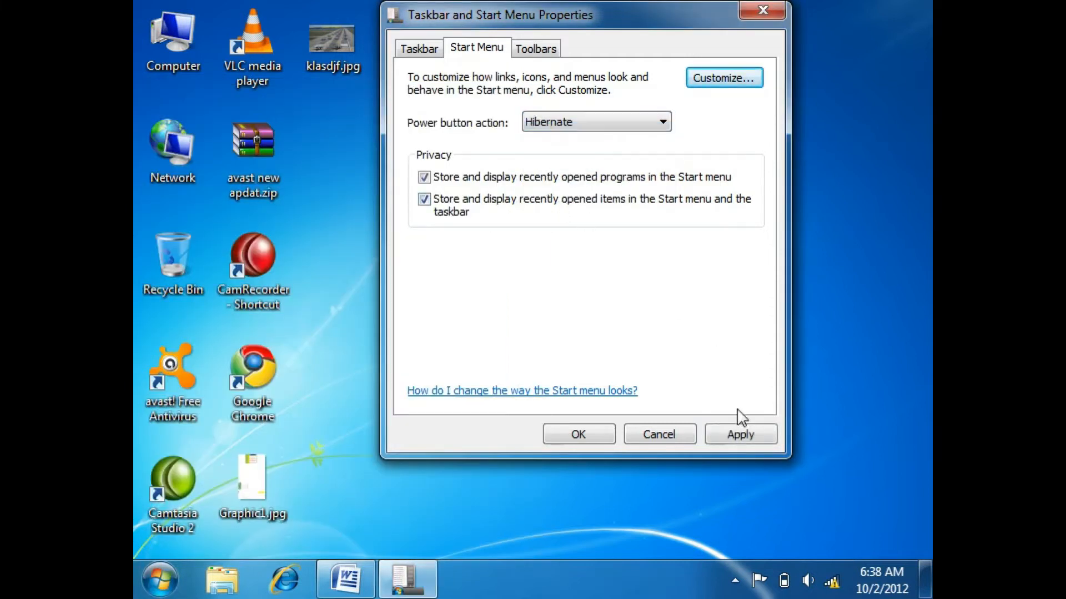
{"action": "left_click", "coordinate": [165, 592]}
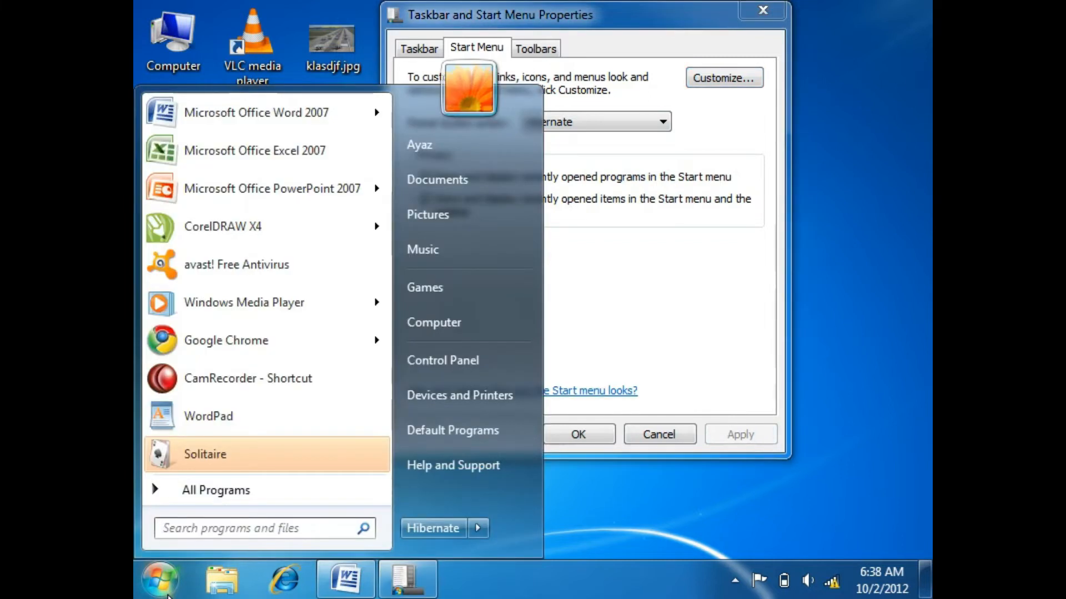
Set the Start menu's power button action to Shut down, apply it and check the button in the Start menu
{"action": "left_click", "coordinate": [613, 123]}
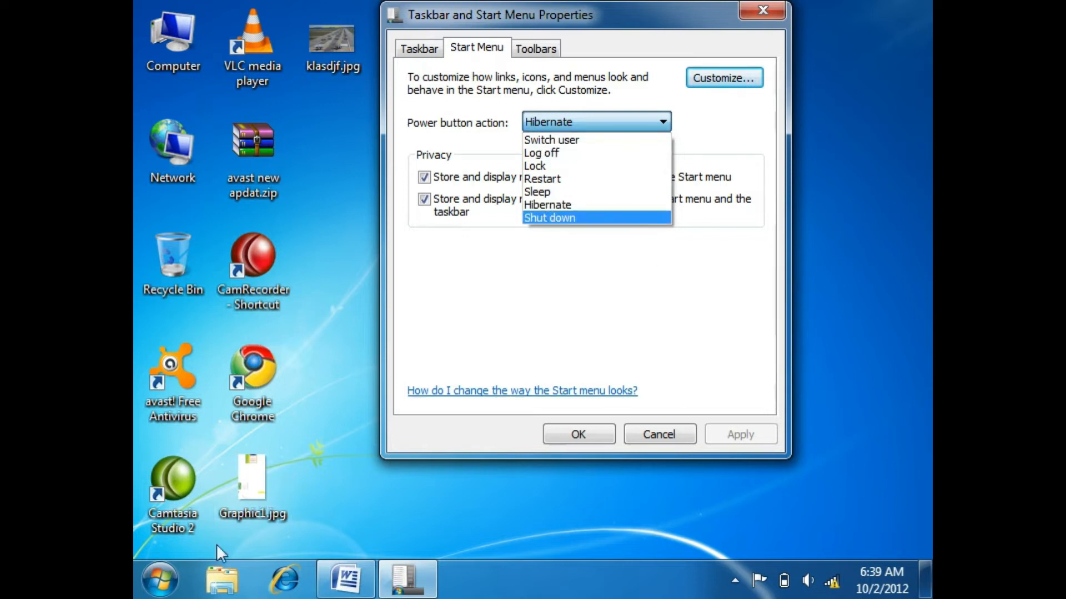
{"action": "left_click", "coordinate": [167, 568]}
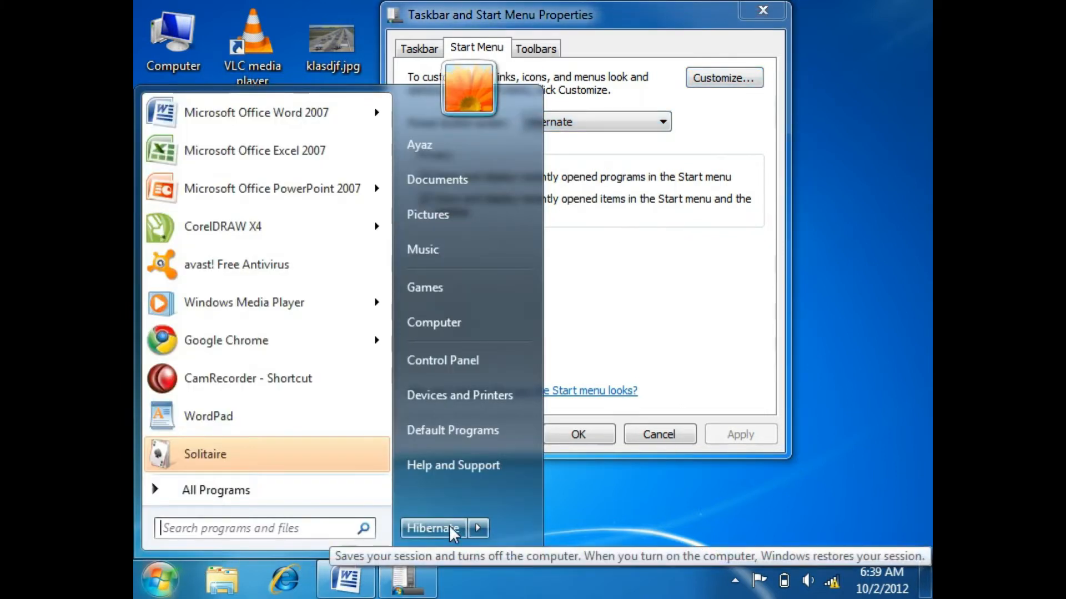
{"action": "left_click", "coordinate": [611, 238]}
{"action": "left_click", "coordinate": [623, 124]}
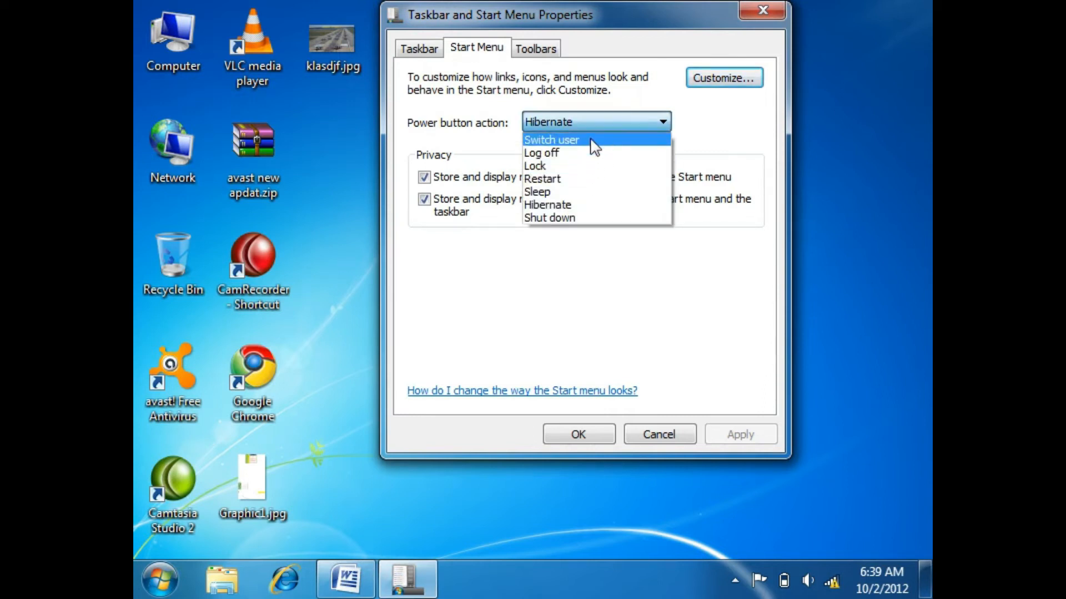
{"action": "left_click", "coordinate": [554, 217]}
{"action": "left_click", "coordinate": [755, 438]}
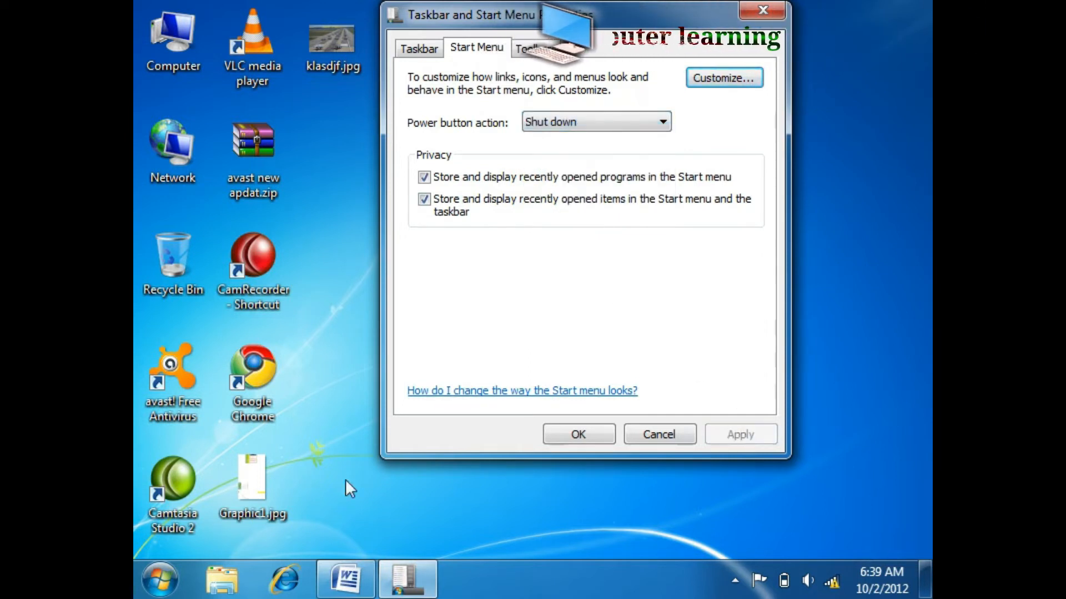
{"action": "left_click", "coordinate": [160, 580]}
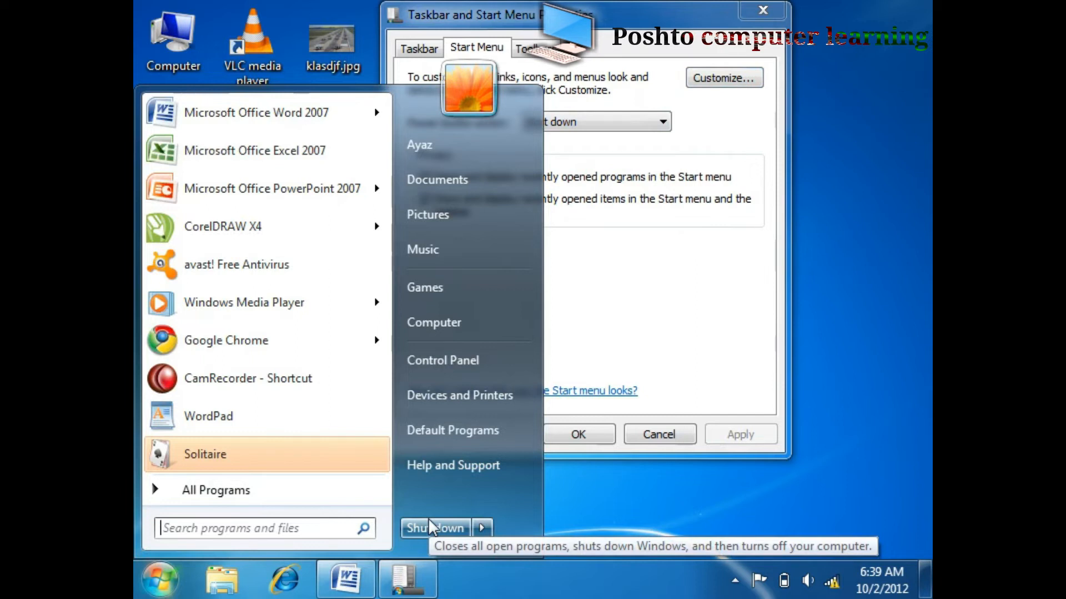
{"action": "left_click", "coordinate": [687, 328]}
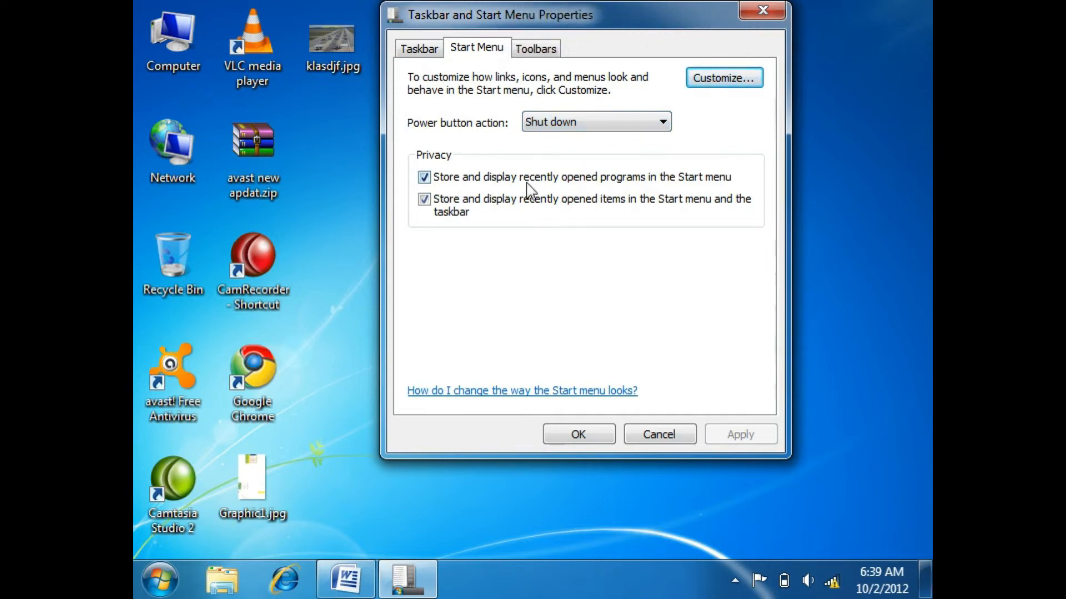
Examine the Start menu's list of recently opened programs, their recent items and the All Programs list
{"action": "left_click", "coordinate": [164, 572]}
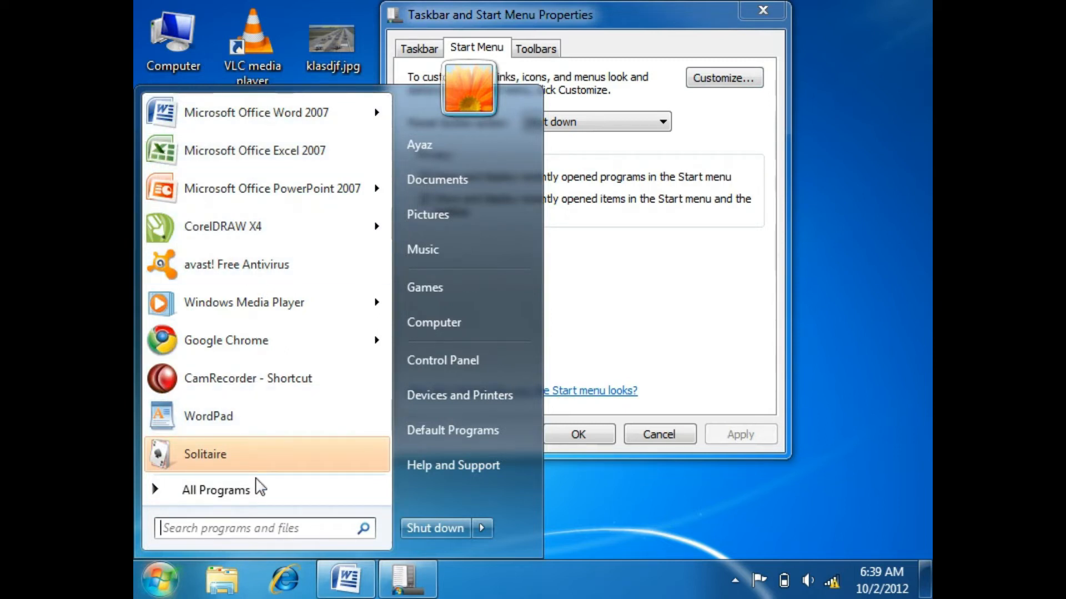
{"action": "left_click", "coordinate": [681, 287]}
{"action": "left_click", "coordinate": [160, 580]}
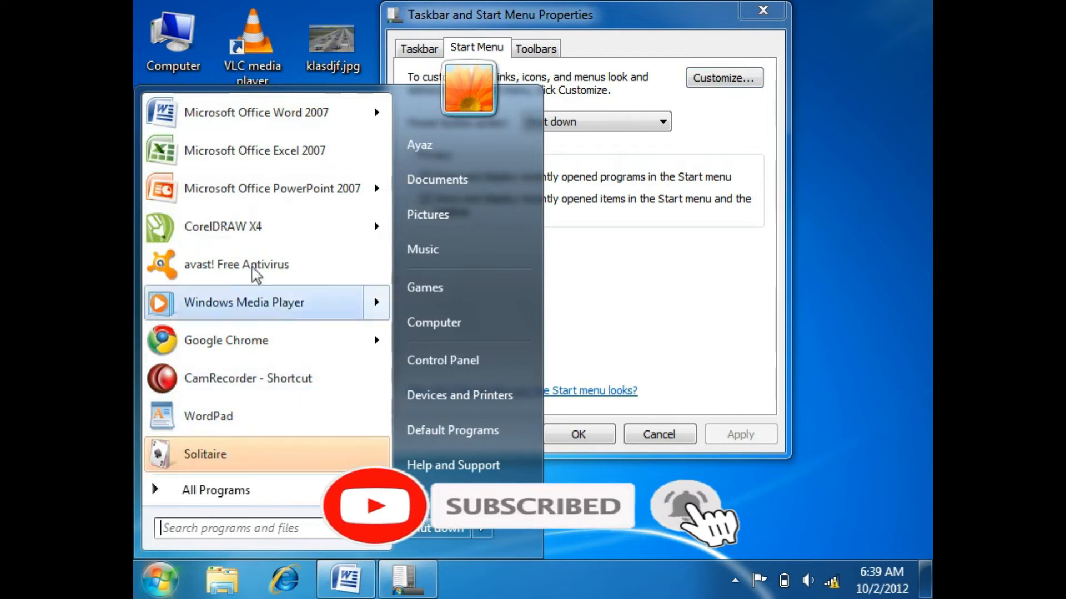
{"action": "mouse_move", "coordinate": [253, 122]}
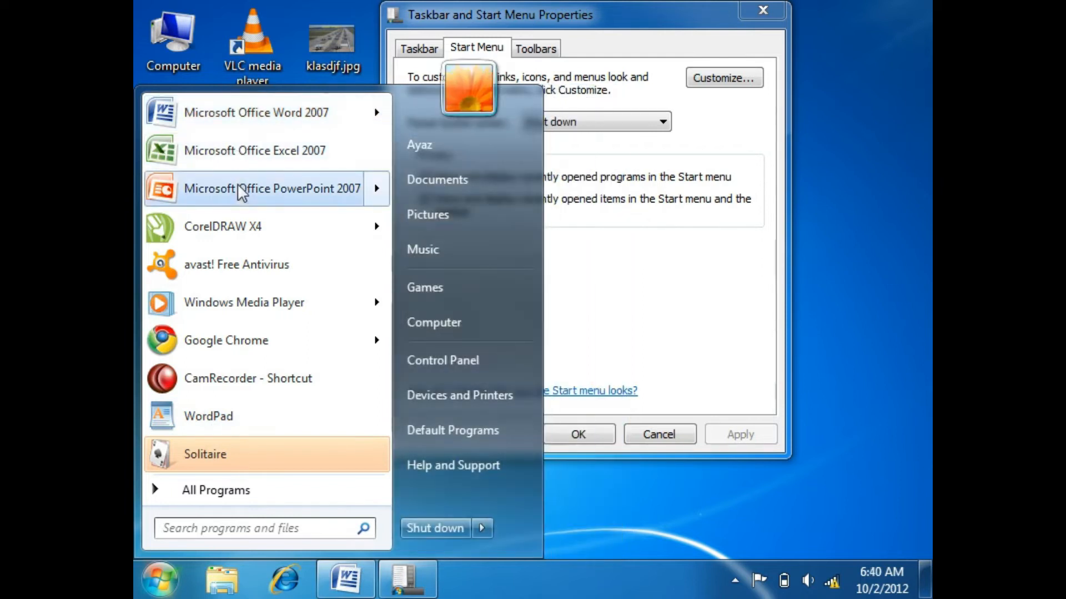
{"action": "mouse_move", "coordinate": [241, 229]}
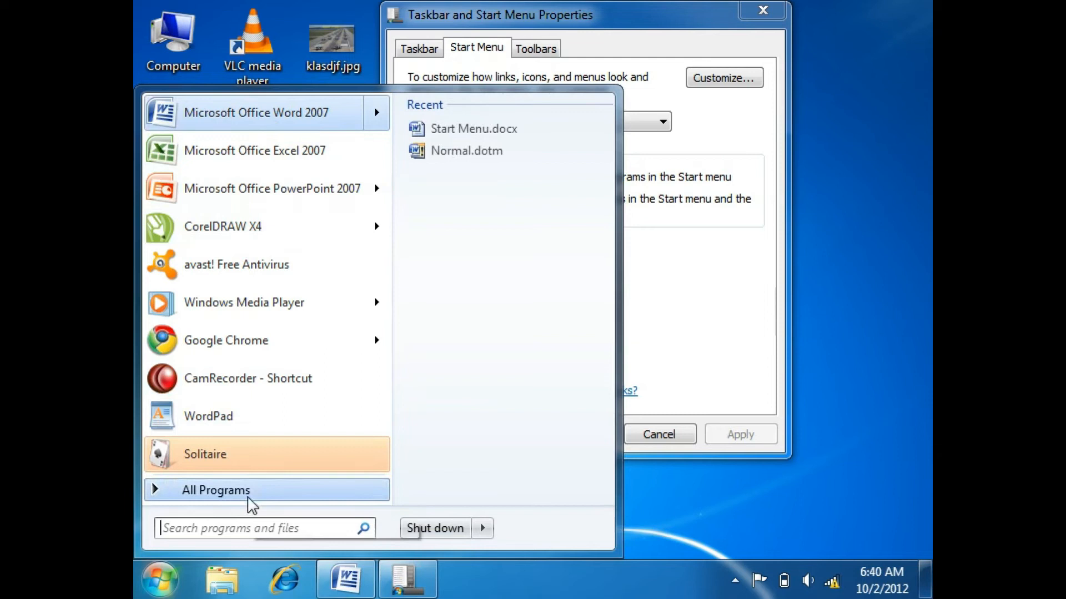
{"action": "left_click", "coordinate": [209, 493]}
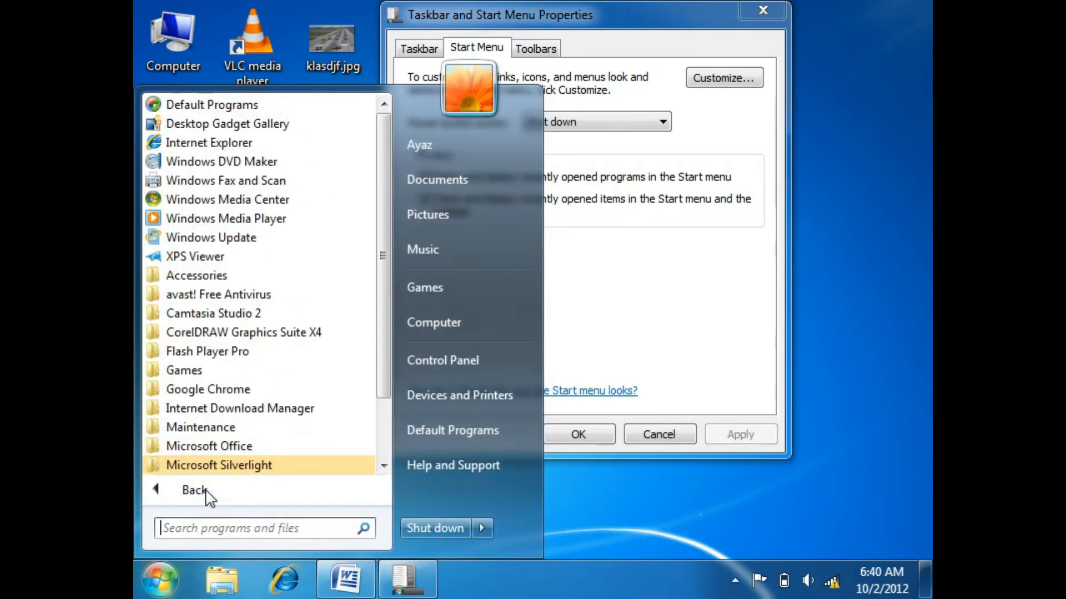
{"action": "left_click", "coordinate": [205, 490]}
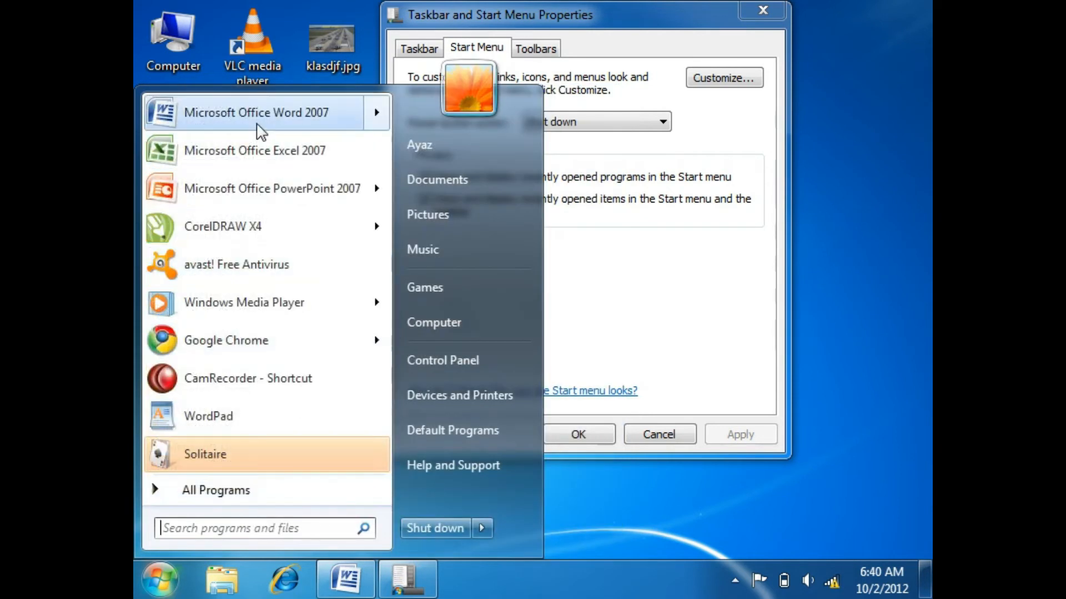
{"action": "left_click", "coordinate": [745, 287]}
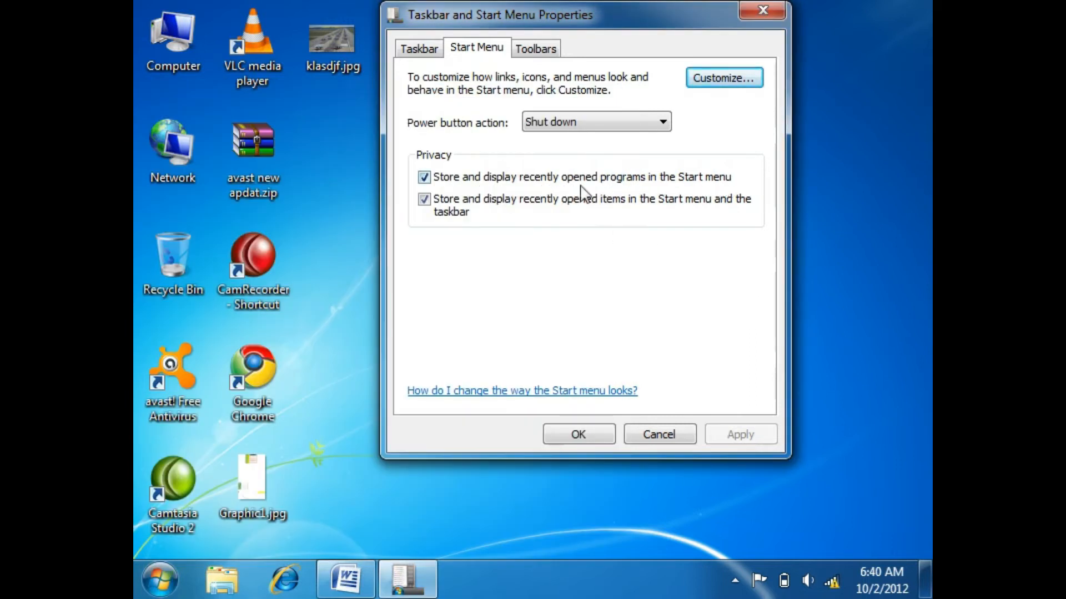
Turn off storing and displaying recently opened programs in the Start menu, apply it and check the Start menu's program list
{"action": "left_click", "coordinate": [435, 179]}
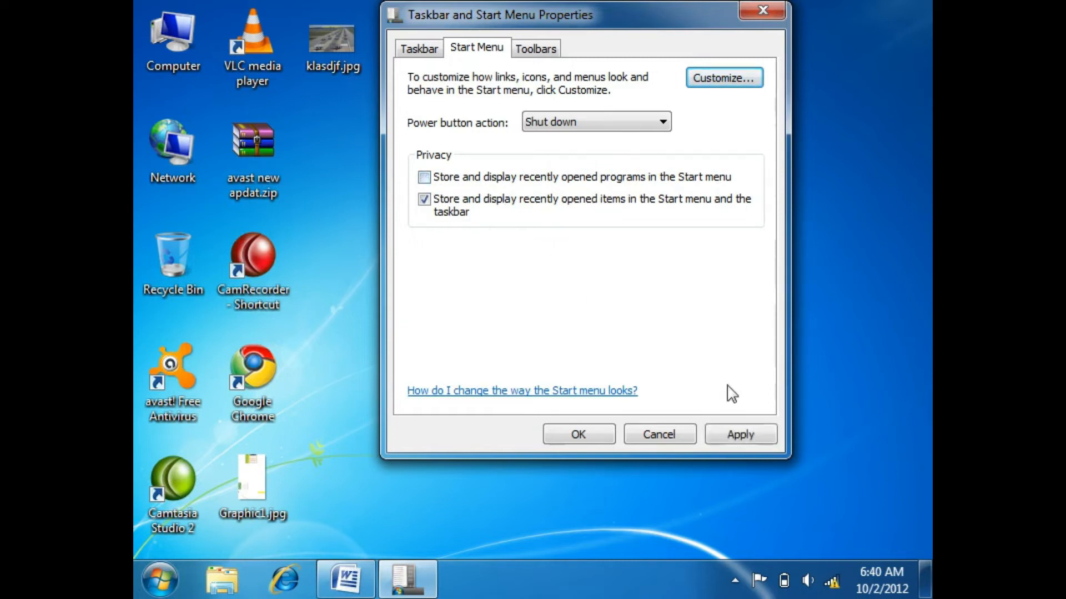
{"action": "left_click", "coordinate": [733, 435]}
{"action": "left_click", "coordinate": [163, 579]}
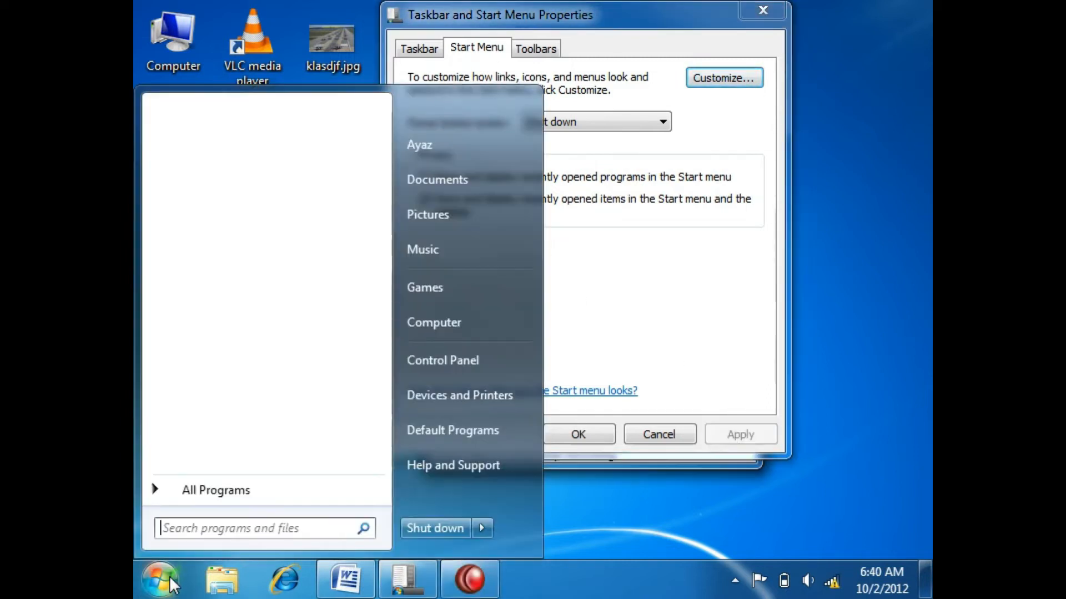
{"action": "left_click", "coordinate": [738, 263]}
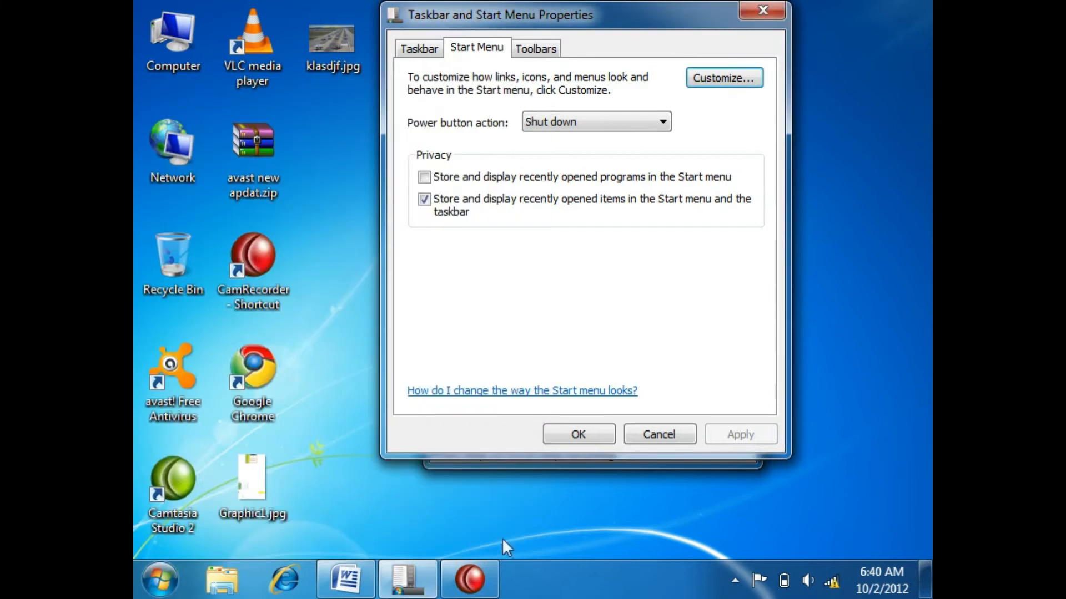
{"action": "left_click", "coordinate": [483, 593]}
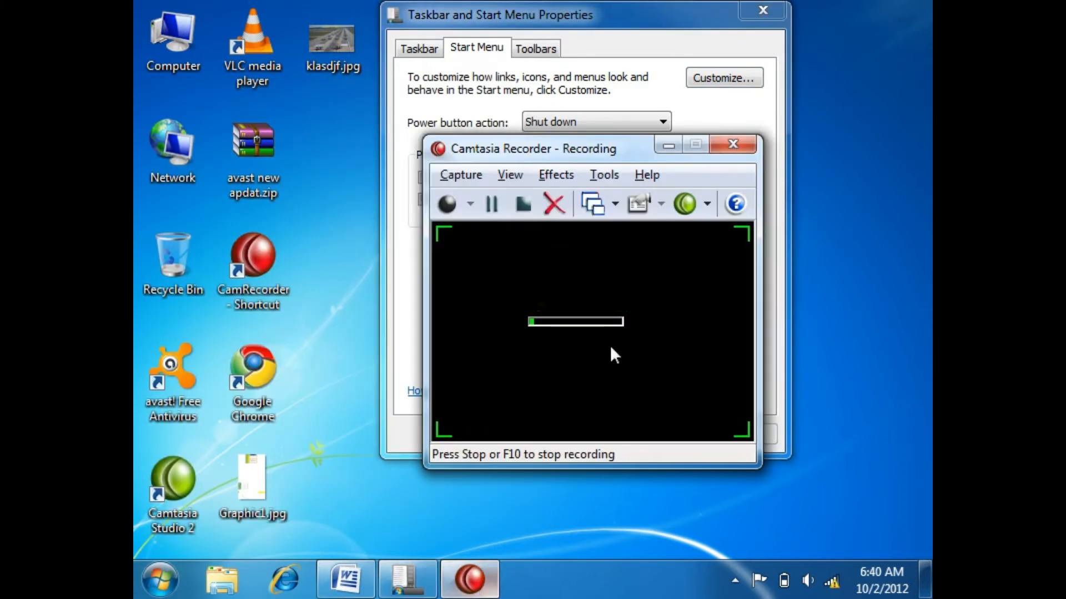
{"action": "left_click", "coordinate": [668, 146]}
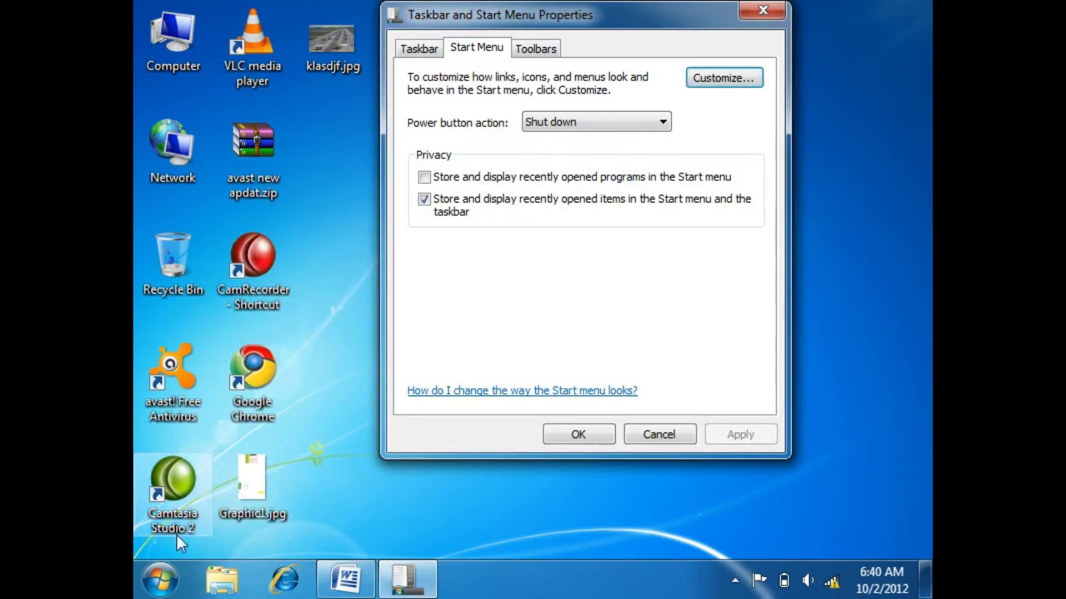
{"action": "left_click", "coordinate": [160, 580]}
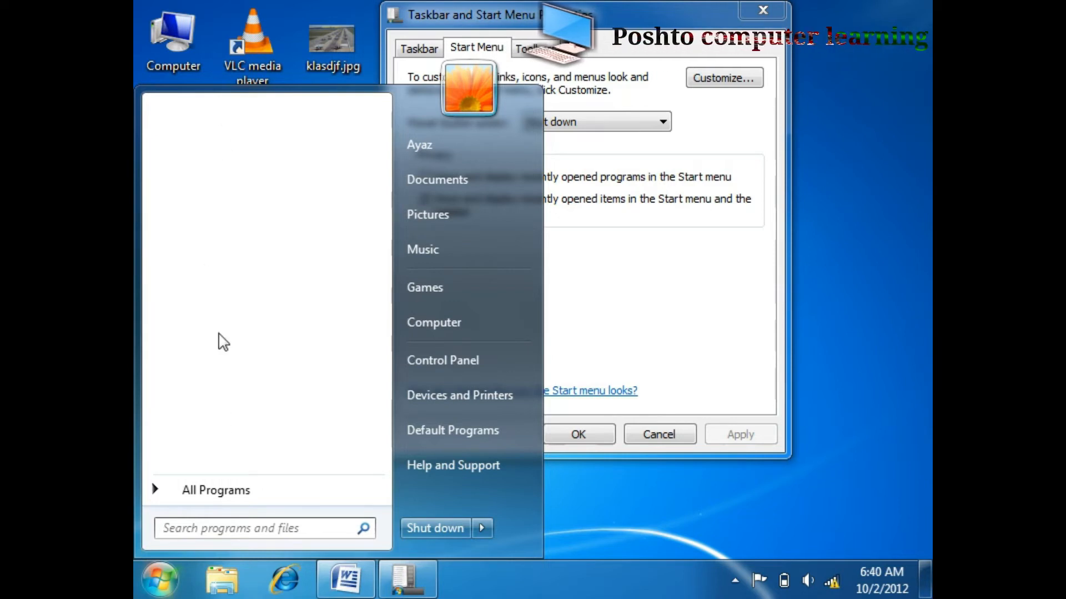
{"action": "left_click", "coordinate": [660, 265]}
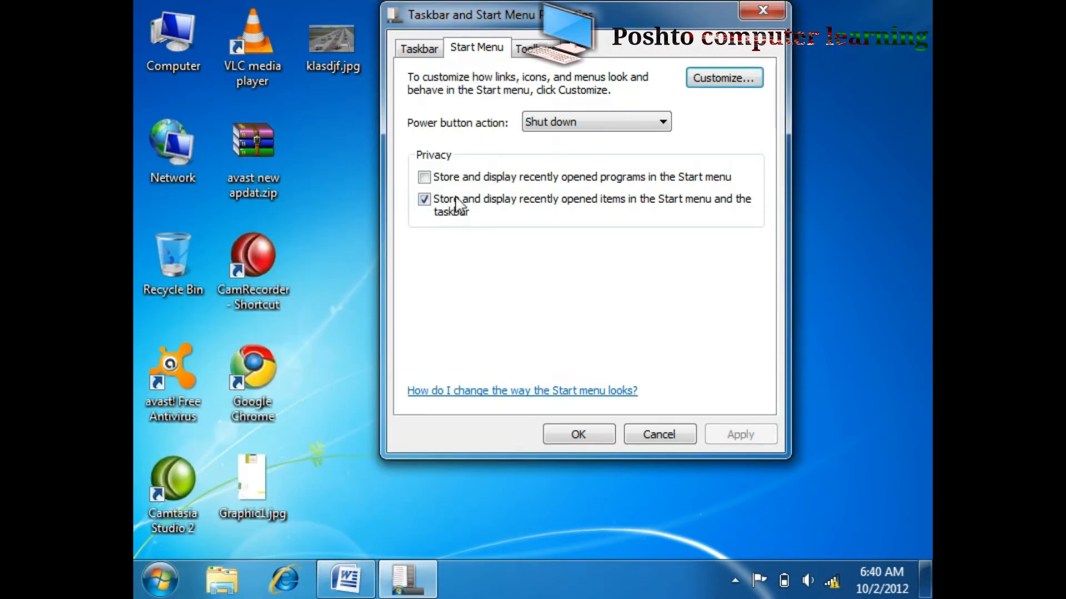
Turn storing and displaying recently opened programs back on, apply it and check the programs in the Start menu
{"action": "left_click", "coordinate": [424, 177]}
{"action": "left_click", "coordinate": [741, 435]}
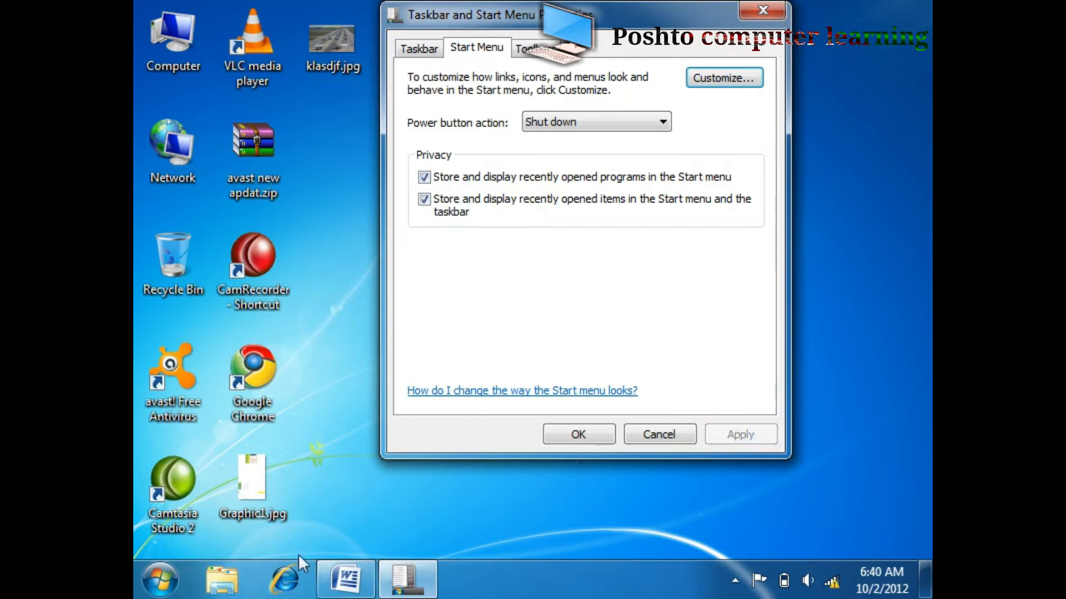
{"action": "left_click", "coordinate": [166, 587]}
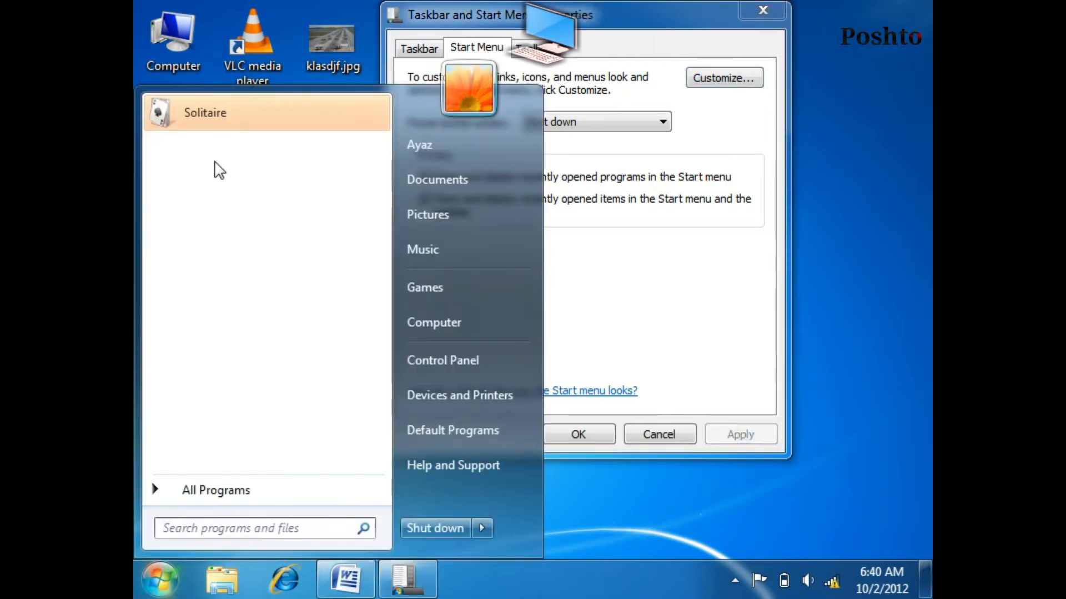
{"action": "left_click", "coordinate": [211, 492]}
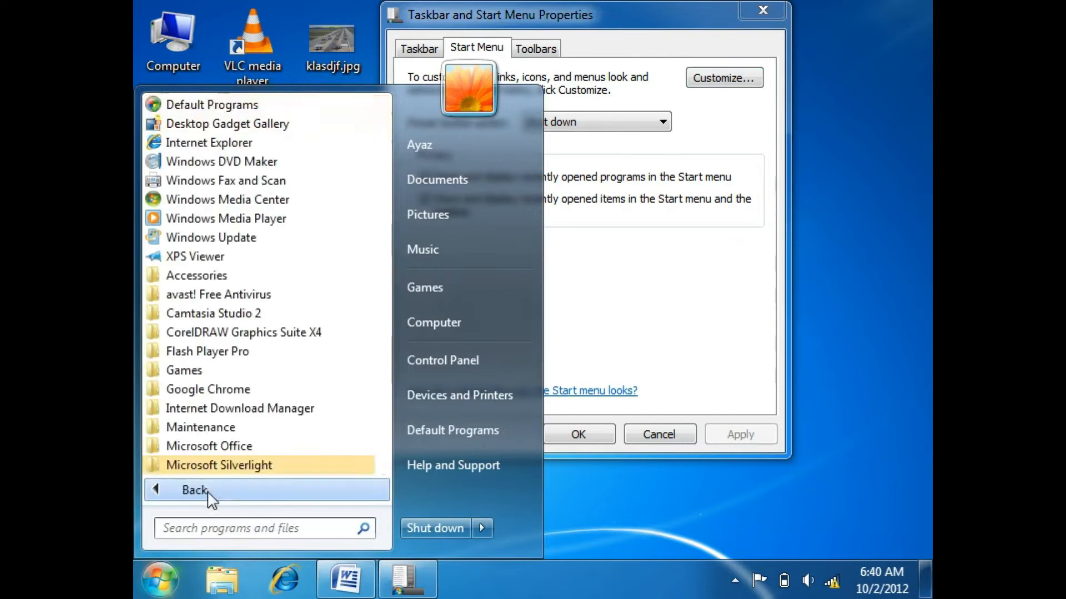
Search the Start menu for "word", launch Microsoft Office Word 2007, close it and check the recent programs list
{"action": "left_click", "coordinate": [246, 534]}
{"action": "type", "text": "word"}
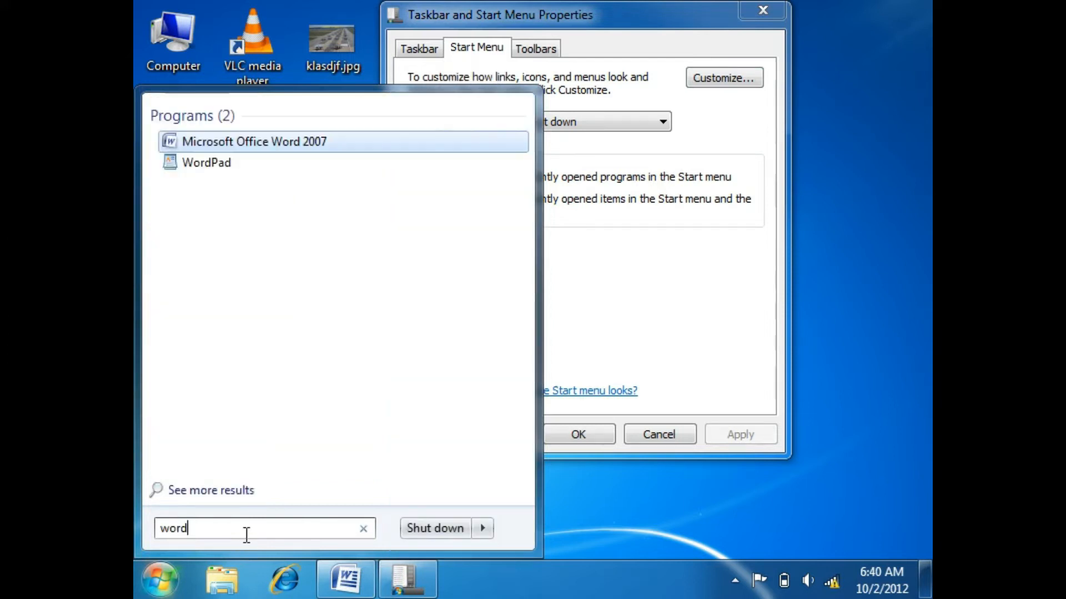
{"action": "key", "text": "Return"}
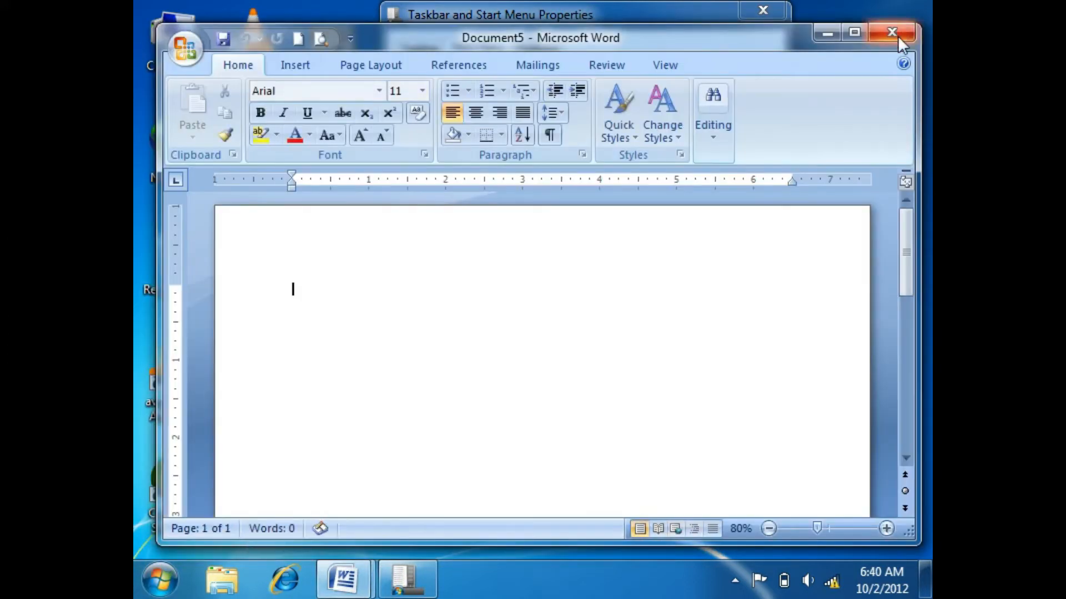
{"action": "left_click", "coordinate": [895, 33]}
{"action": "left_click", "coordinate": [156, 587]}
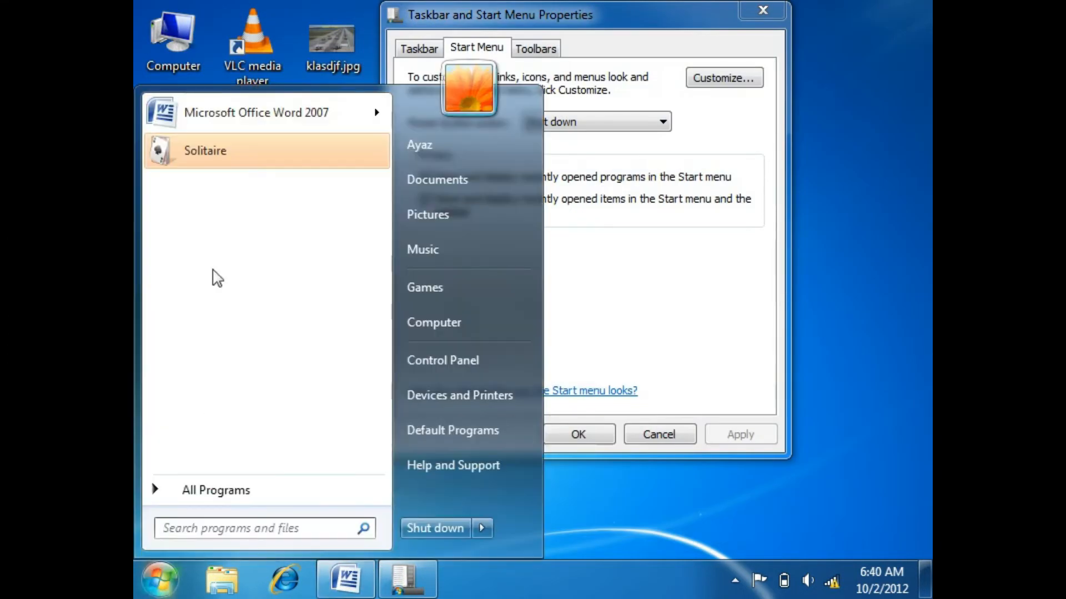
{"action": "mouse_move", "coordinate": [254, 116]}
Launch Microsoft Office Excel 2007 through a Start menu search for "exce" and check the recent programs list
{"action": "left_click", "coordinate": [248, 524]}
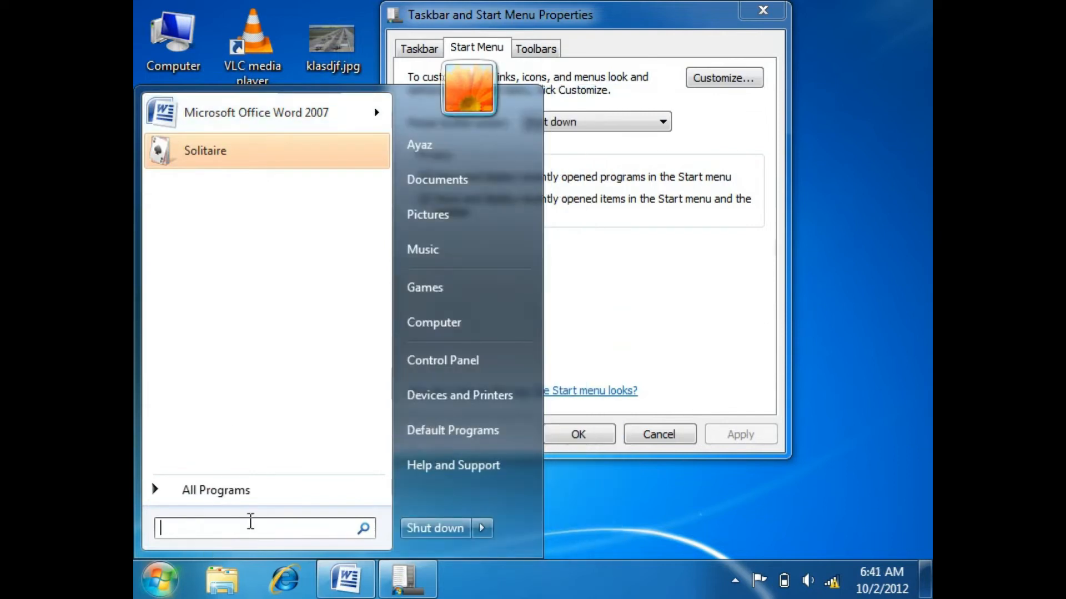
{"action": "type", "text": "exce"}
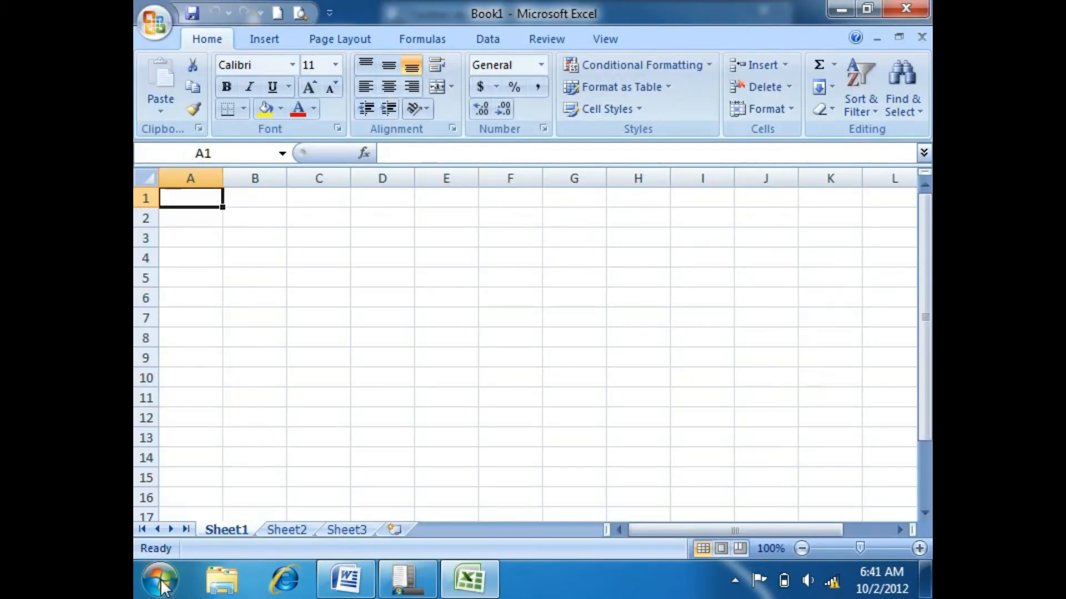
{"action": "left_click", "coordinate": [160, 580]}
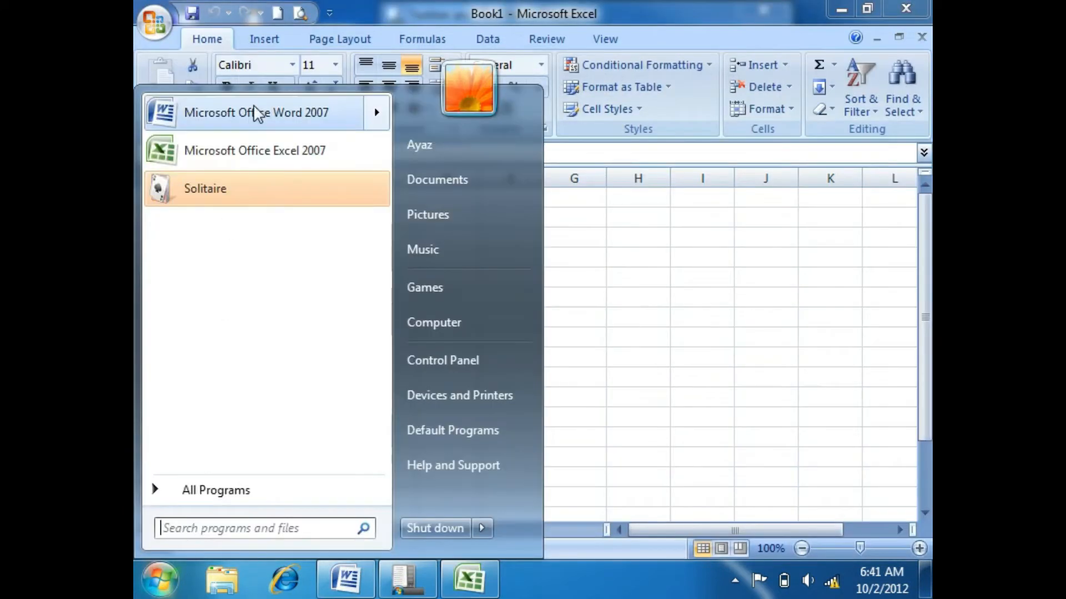
{"action": "mouse_move", "coordinate": [256, 111]}
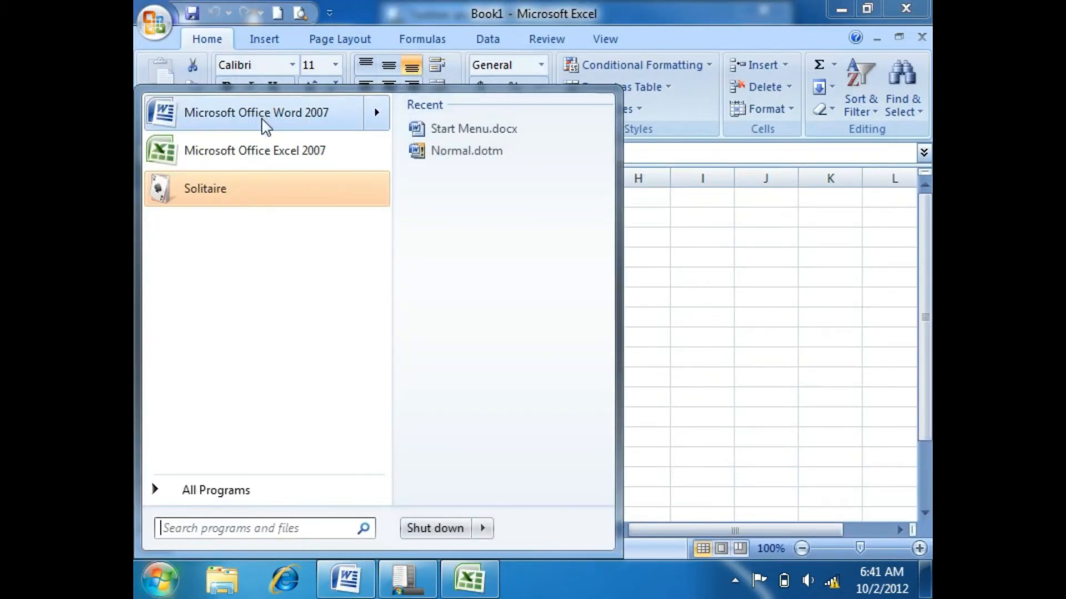
Search the Start menu for "corel", launch CorelDRAW X4, and close its trial window and the Excel workbook
{"action": "left_click", "coordinate": [248, 525]}
{"action": "type", "text": "corel"}
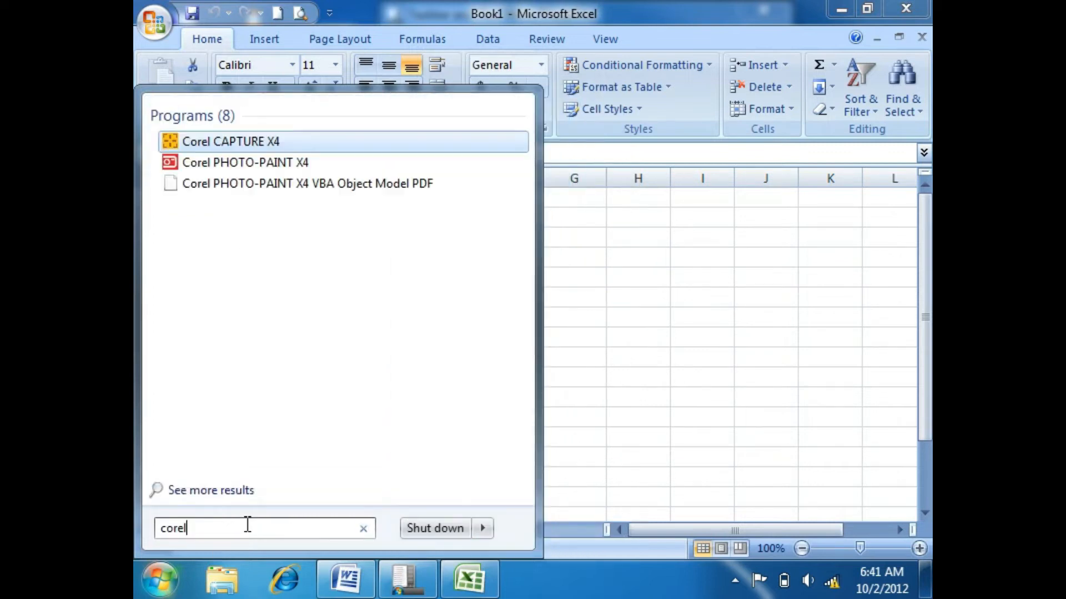
{"action": "key", "text": "Down"}
{"action": "key", "text": "Down"}
{"action": "key", "text": "Down"}
{"action": "key", "text": "Down"}
{"action": "key", "text": "Down"}
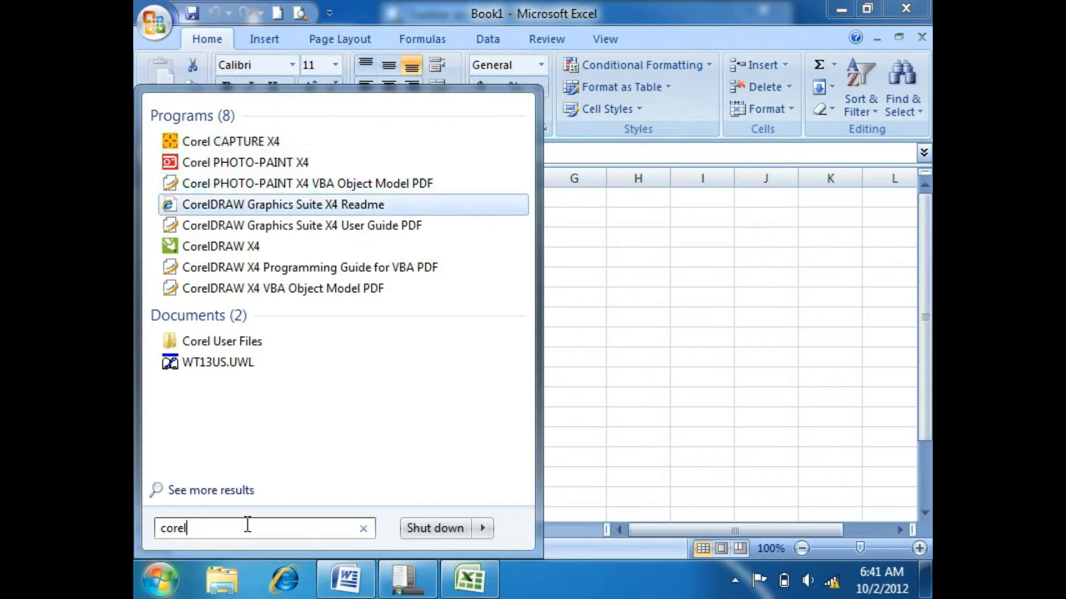
{"action": "key", "text": "Return"}
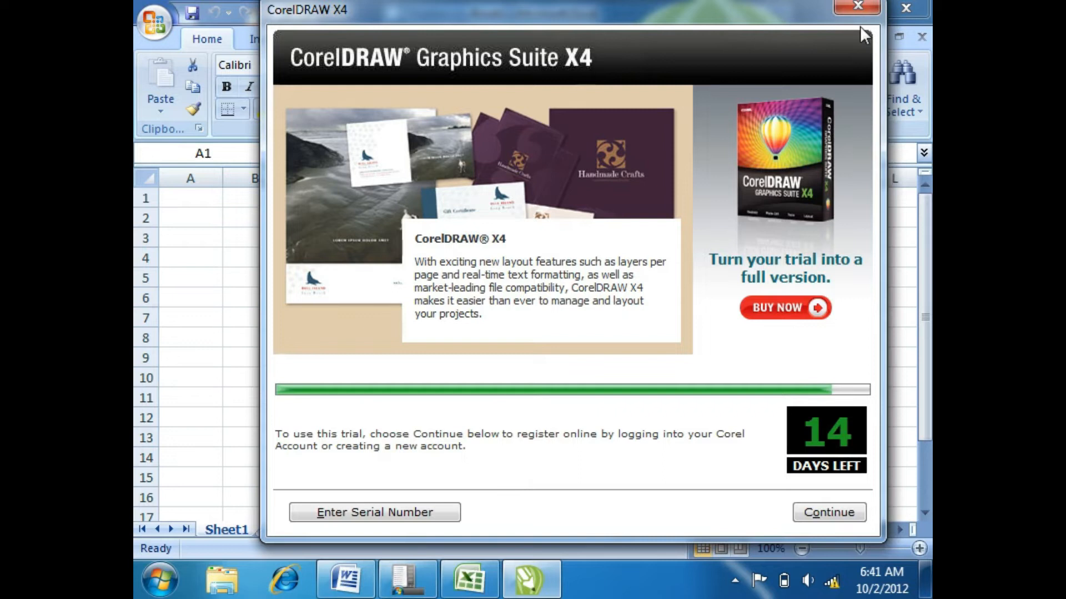
{"action": "left_click", "coordinate": [858, 6]}
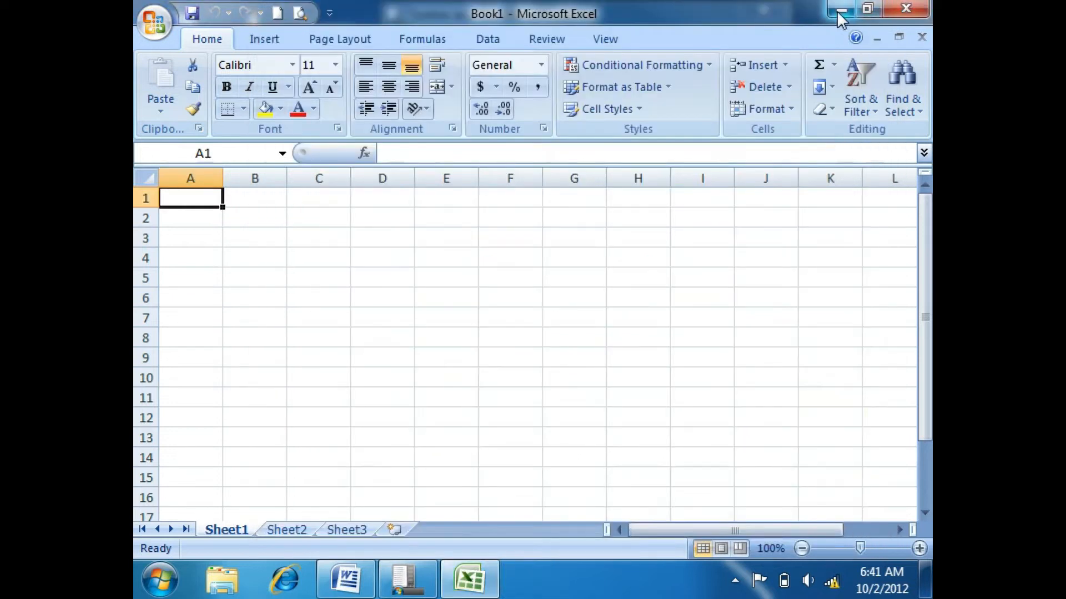
{"action": "left_click", "coordinate": [905, 9]}
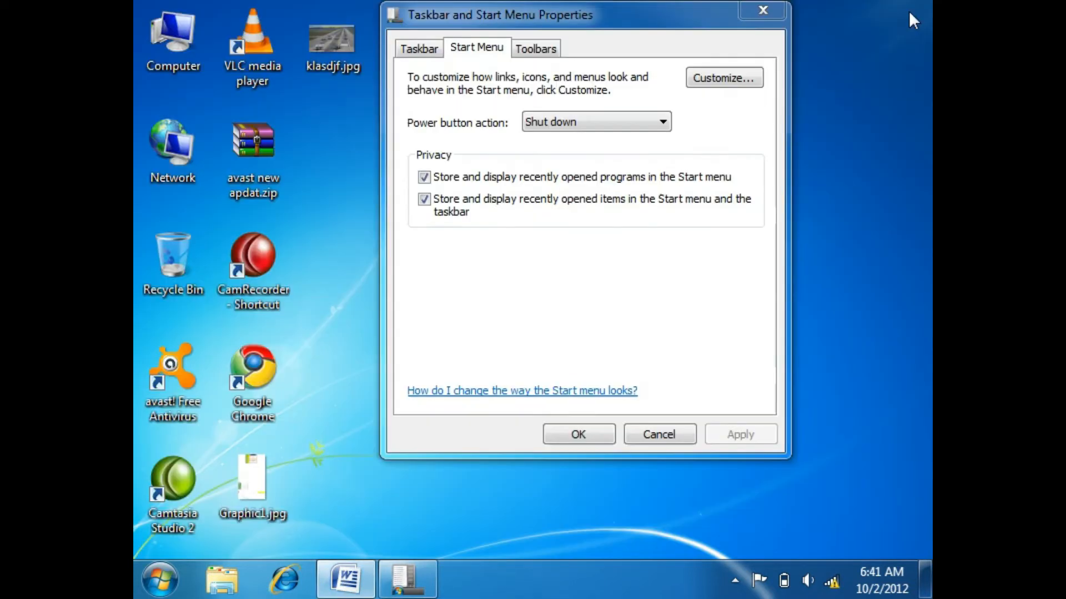
Examine the recent programs in the Start menu and the recent items listed under Microsoft Office Word 2007
{"action": "left_click", "coordinate": [160, 580]}
{"action": "mouse_move", "coordinate": [278, 110]}
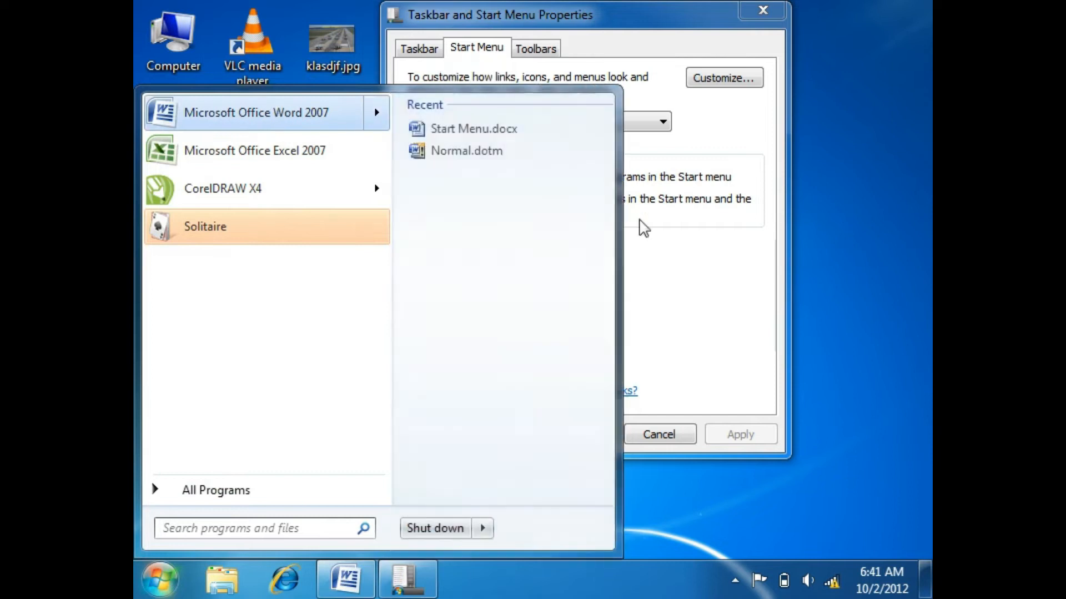
{"action": "left_click", "coordinate": [724, 273]}
{"action": "left_click", "coordinate": [424, 177]}
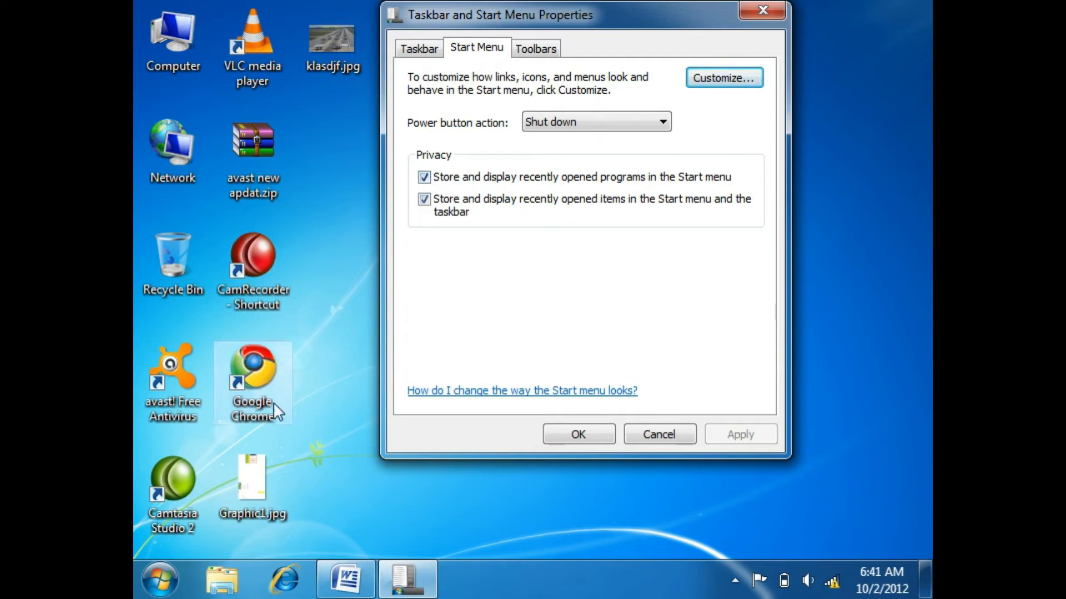
{"action": "left_click", "coordinate": [160, 581]}
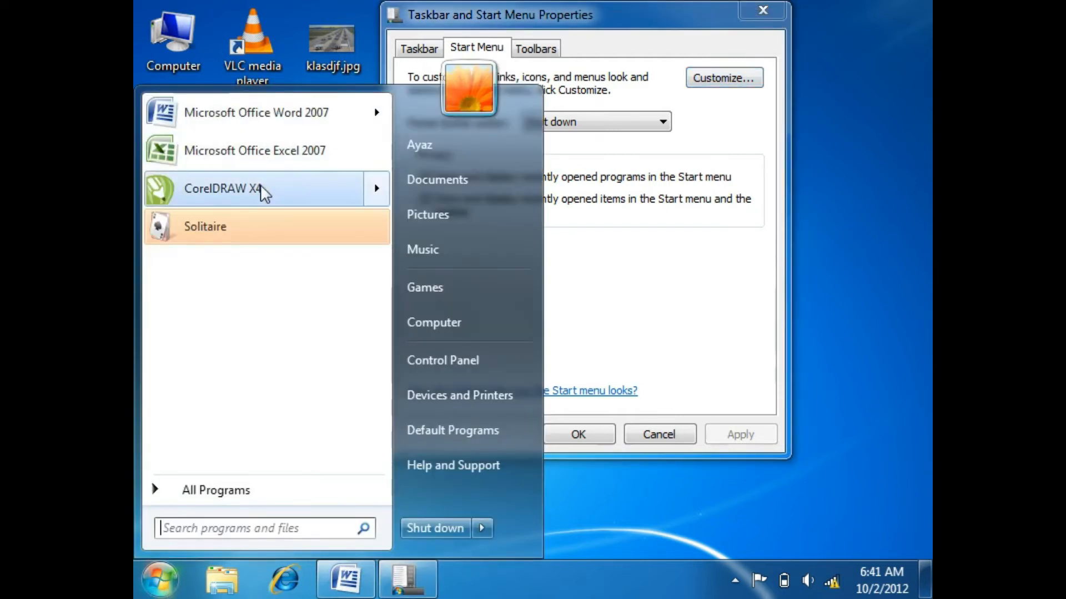
{"action": "left_click", "coordinate": [628, 275]}
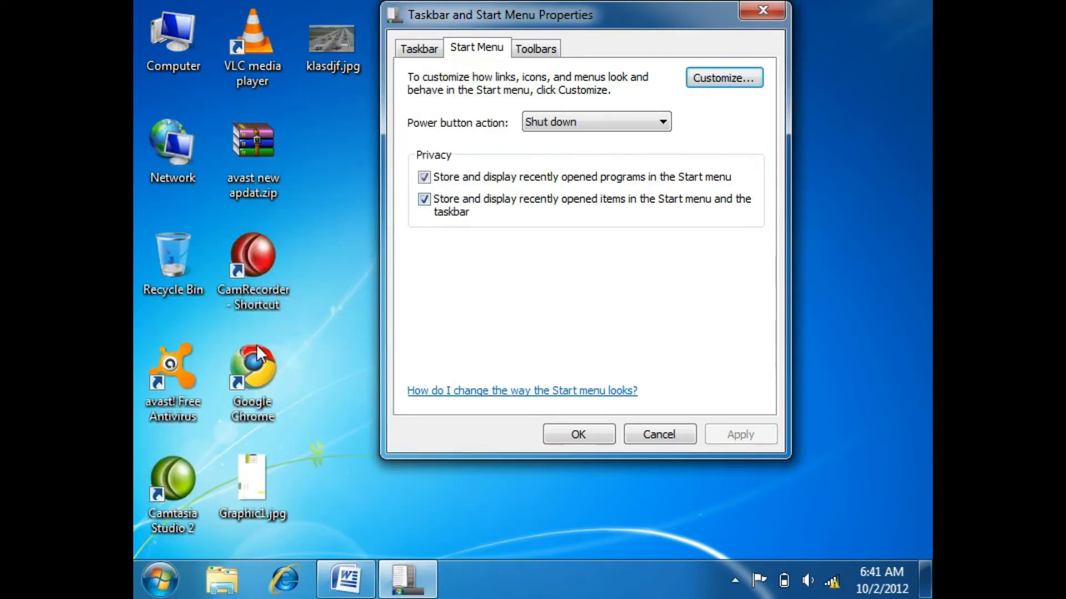
{"action": "left_click", "coordinate": [161, 580]}
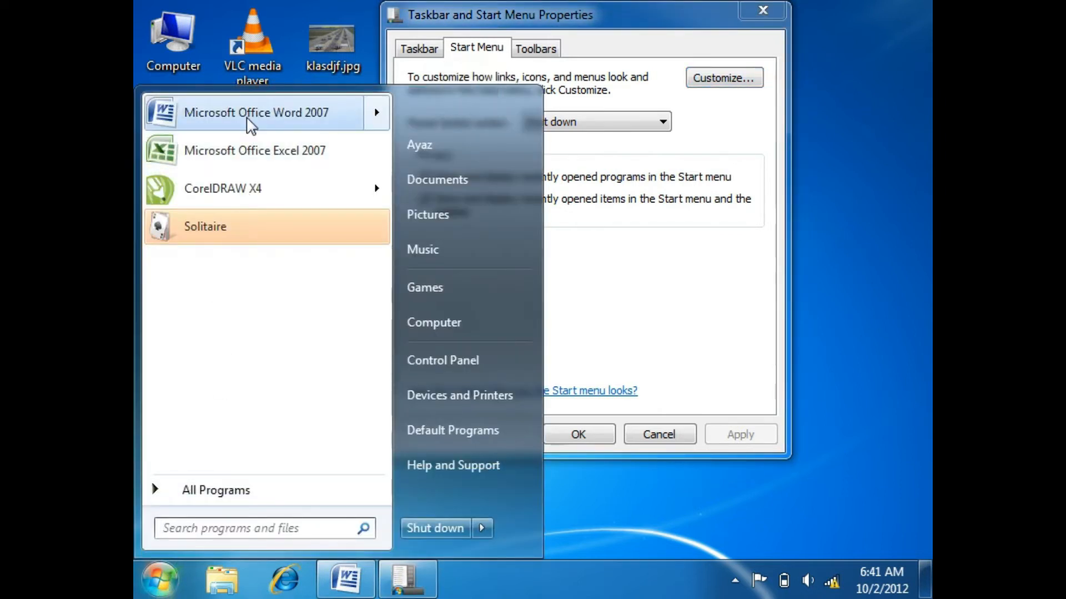
{"action": "mouse_move", "coordinate": [250, 125]}
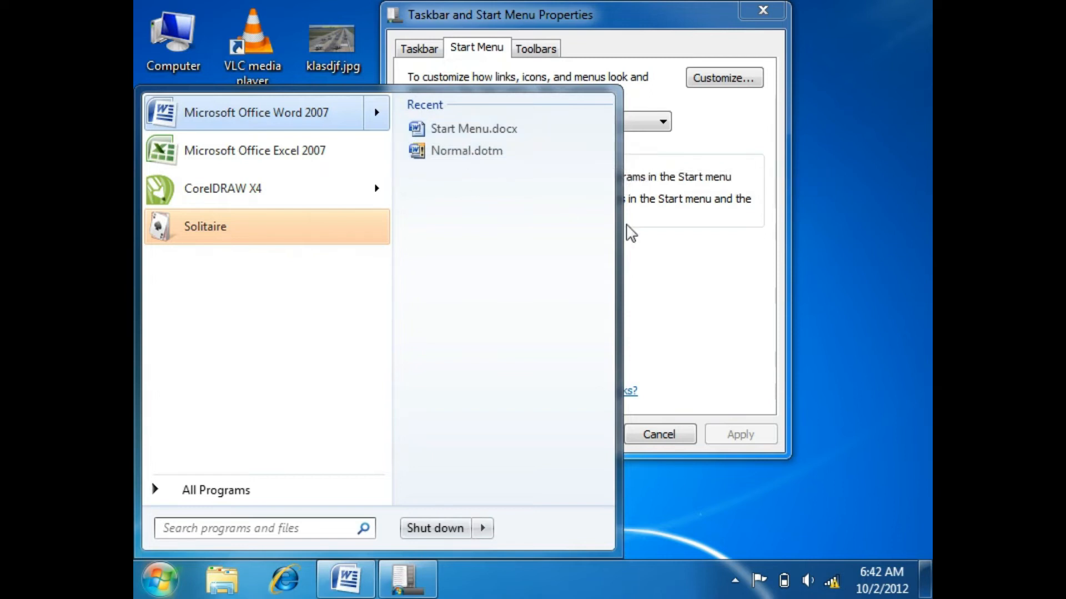
{"action": "left_click", "coordinate": [690, 266]}
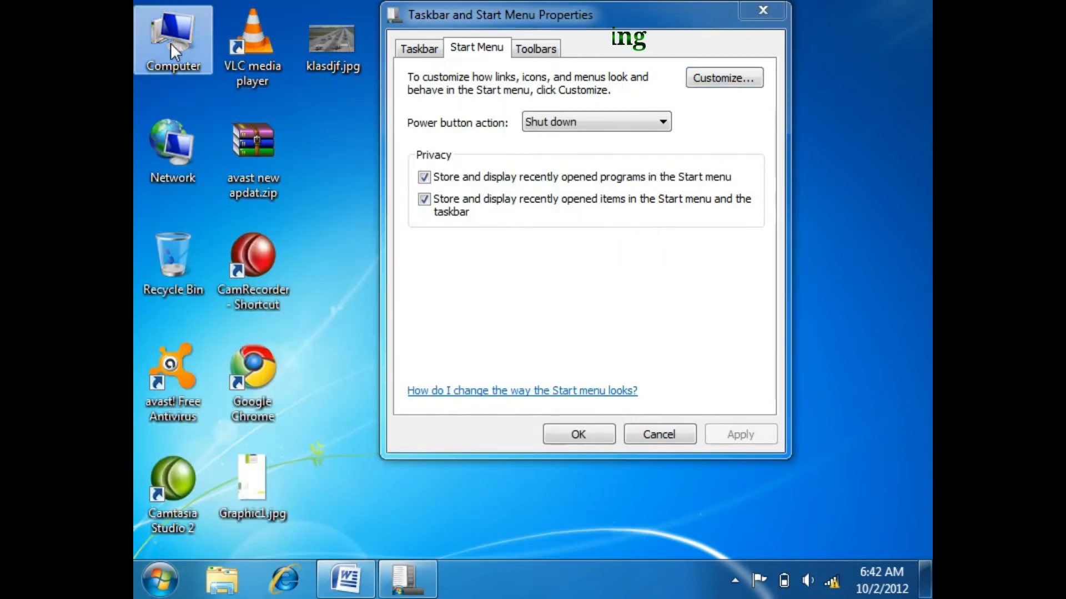
Open the document Computer1.docx from the All Notes folder on NEW VOLUME (D:)
{"action": "double_click", "coordinate": [170, 43]}
{"action": "double_click", "coordinate": [672, 165]}
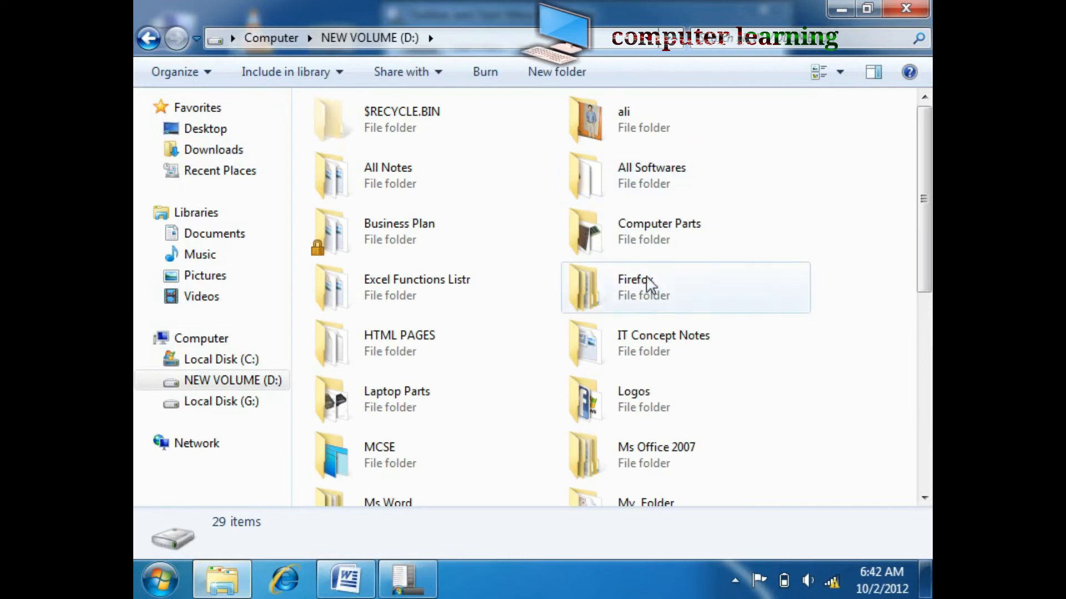
{"action": "double_click", "coordinate": [379, 171]}
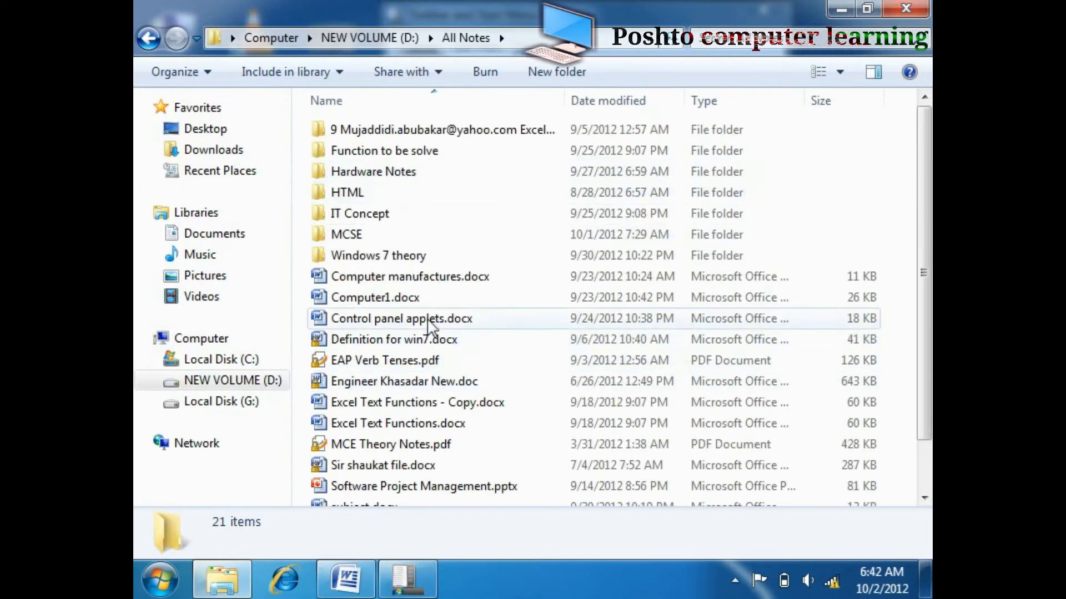
{"action": "left_click", "coordinate": [382, 303]}
{"action": "double_click", "coordinate": [382, 303]}
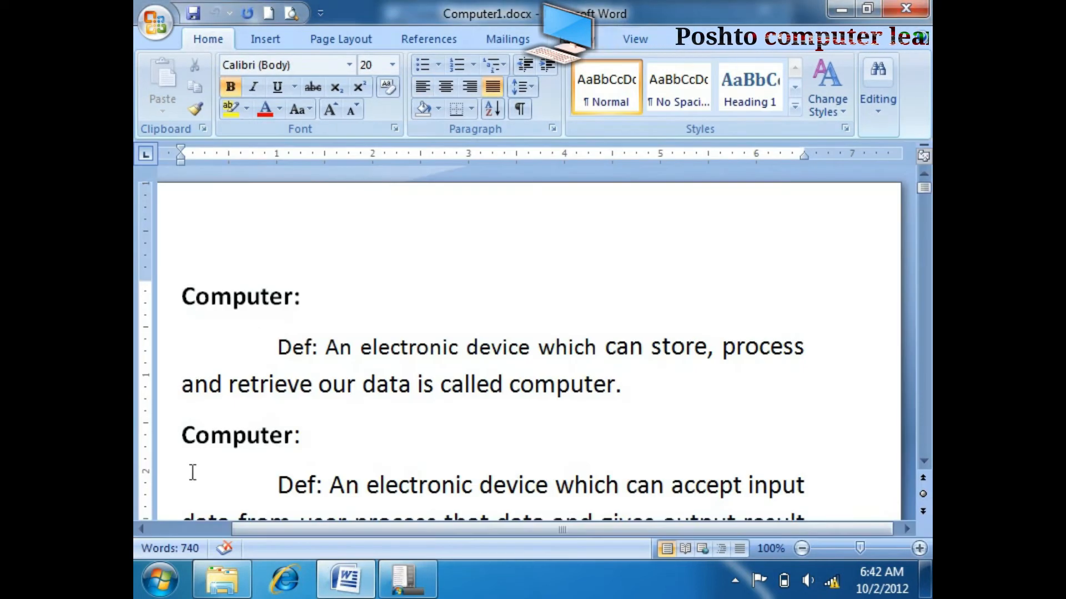
Check the recent items under Microsoft Office Word 2007 in the Start menu, then close Computer1.docx
{"action": "left_click", "coordinate": [165, 589]}
{"action": "mouse_move", "coordinate": [245, 129]}
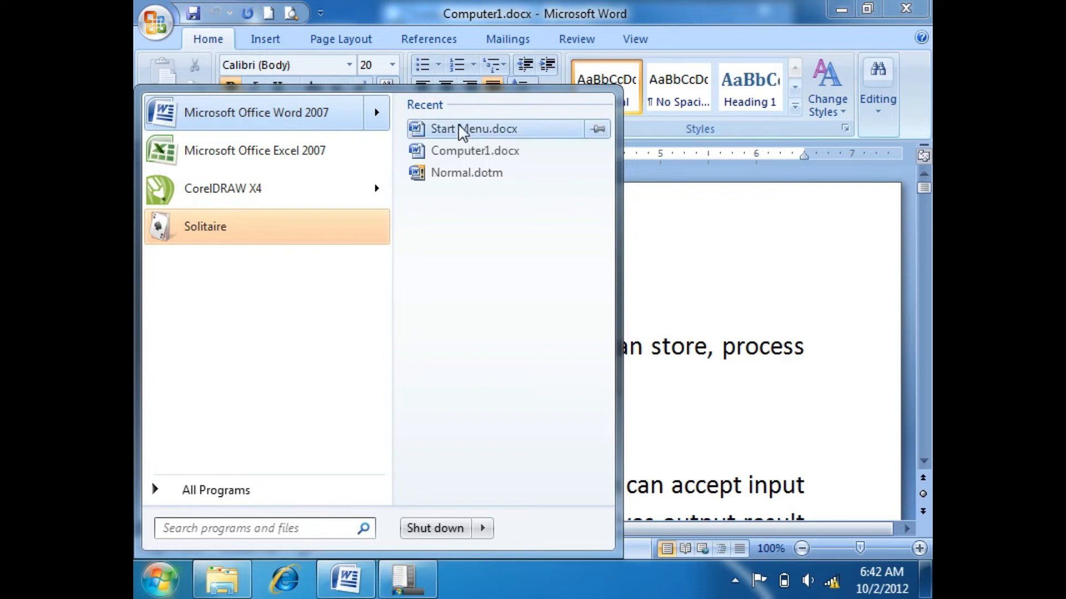
{"action": "left_click", "coordinate": [908, 7]}
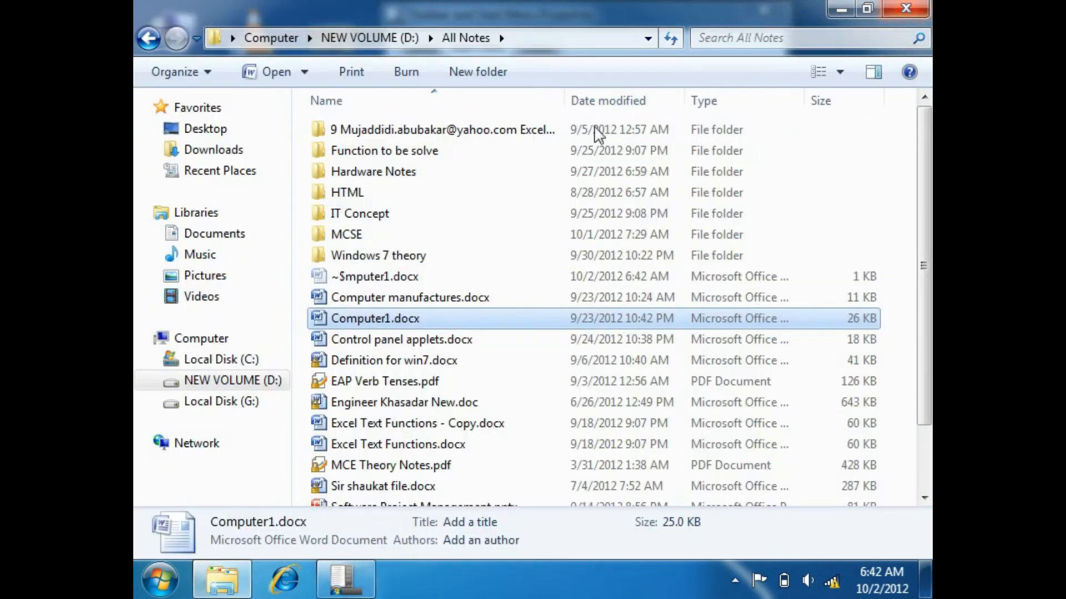
Open Definition for win7.docx from the All Notes folder, then close the document and the folder window
{"action": "double_click", "coordinate": [408, 340]}
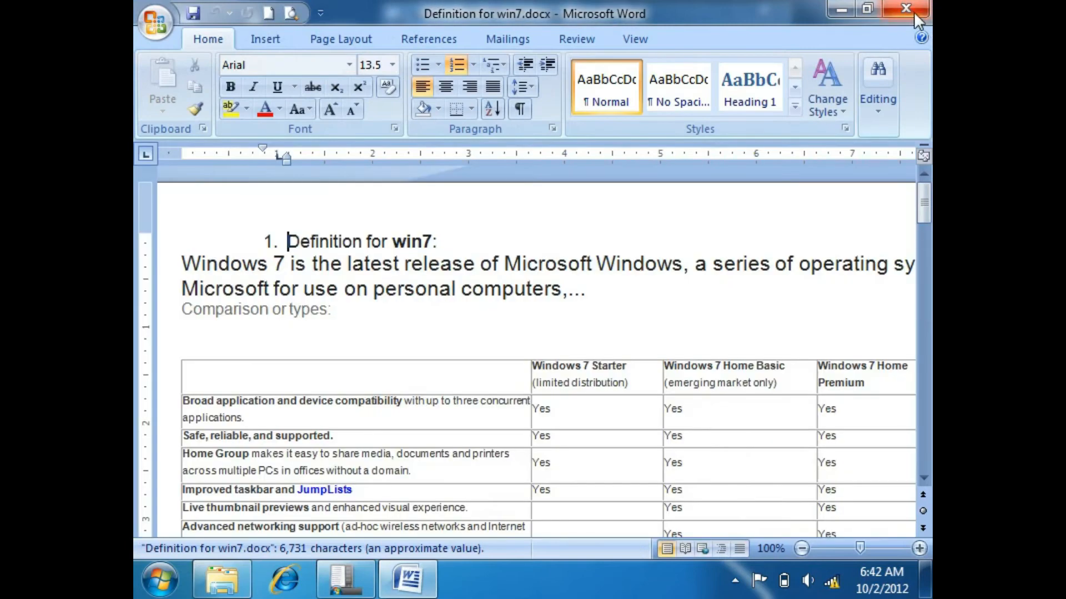
{"action": "left_click", "coordinate": [913, 11]}
{"action": "left_click", "coordinate": [906, 8]}
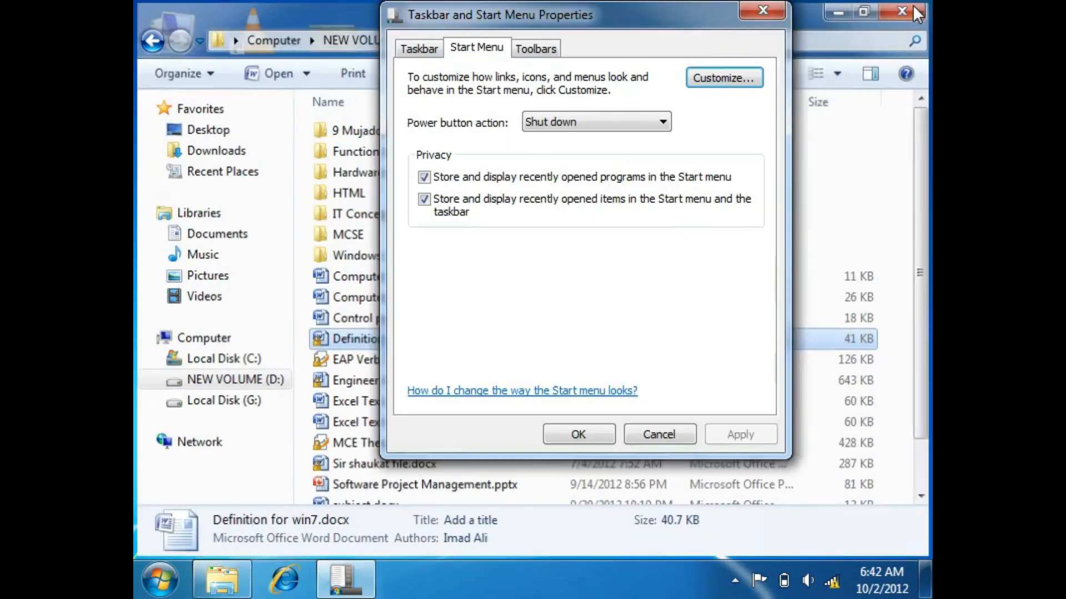
Compare the recent items listed under Microsoft Office Word 2007 and CorelDRAW X4 in the Start menu
{"action": "left_click", "coordinate": [160, 579]}
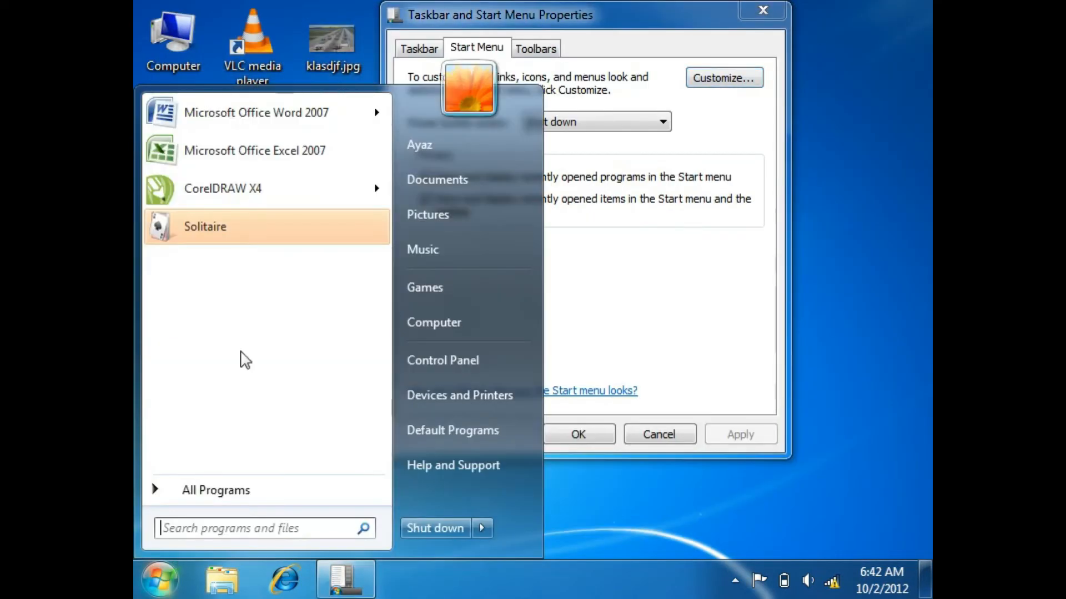
{"action": "mouse_move", "coordinate": [282, 102]}
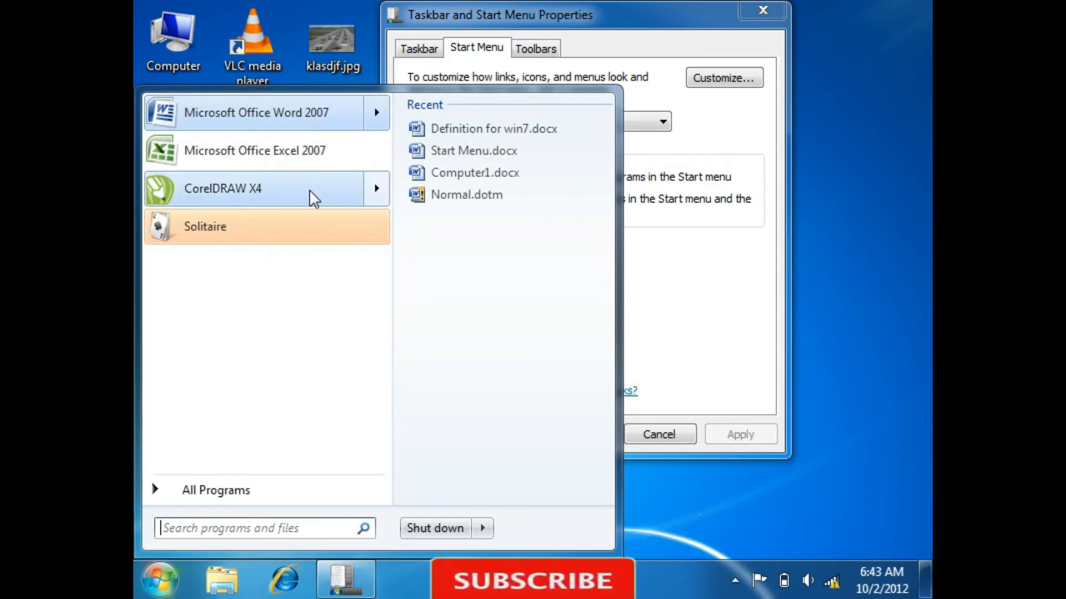
{"action": "mouse_move", "coordinate": [334, 199]}
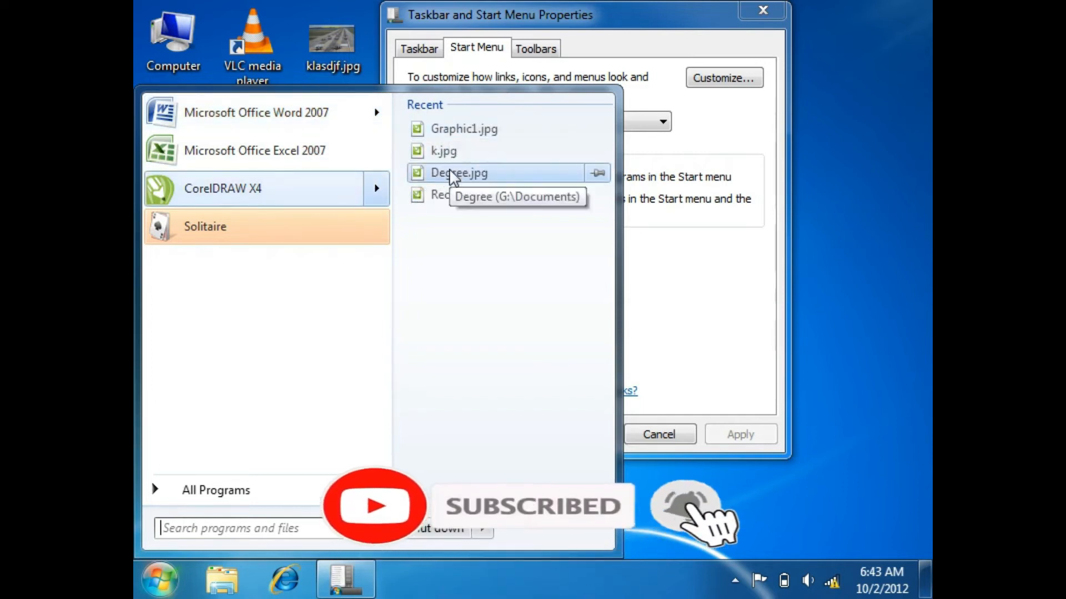
{"action": "mouse_move", "coordinate": [337, 116]}
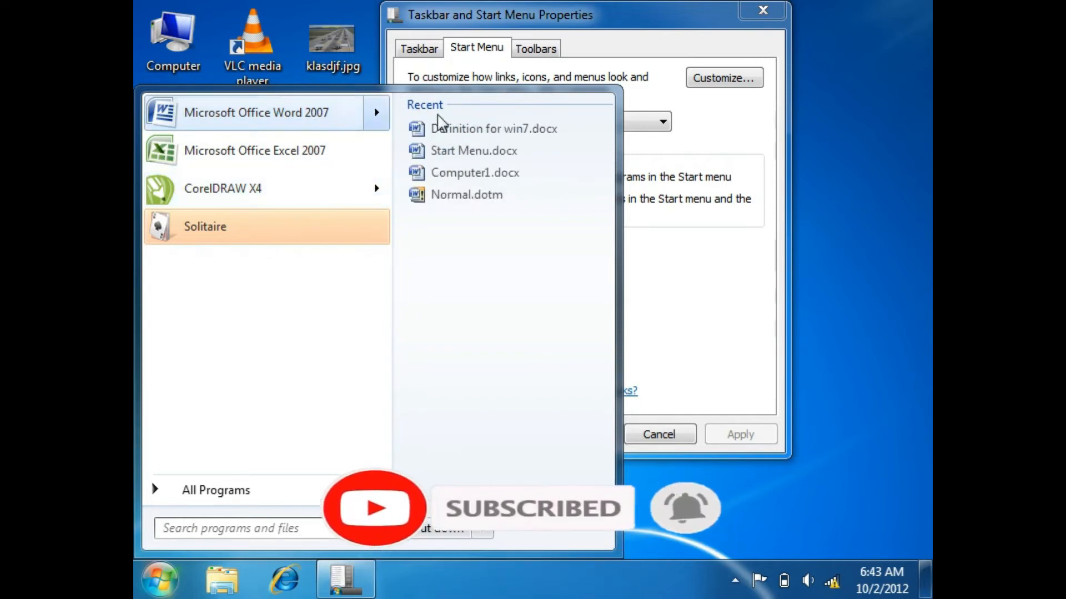
{"action": "left_click", "coordinate": [716, 261]}
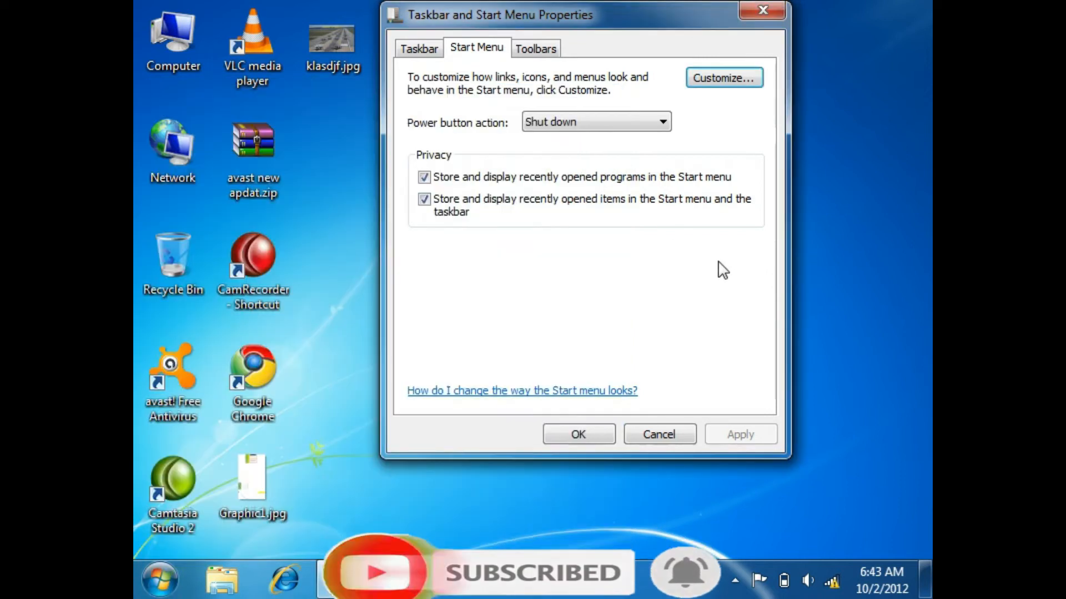
Turn off storing and displaying recently opened items, apply it and check the programs in the Start menu
{"action": "left_click", "coordinate": [424, 201]}
{"action": "left_click", "coordinate": [738, 435]}
{"action": "left_click", "coordinate": [160, 580]}
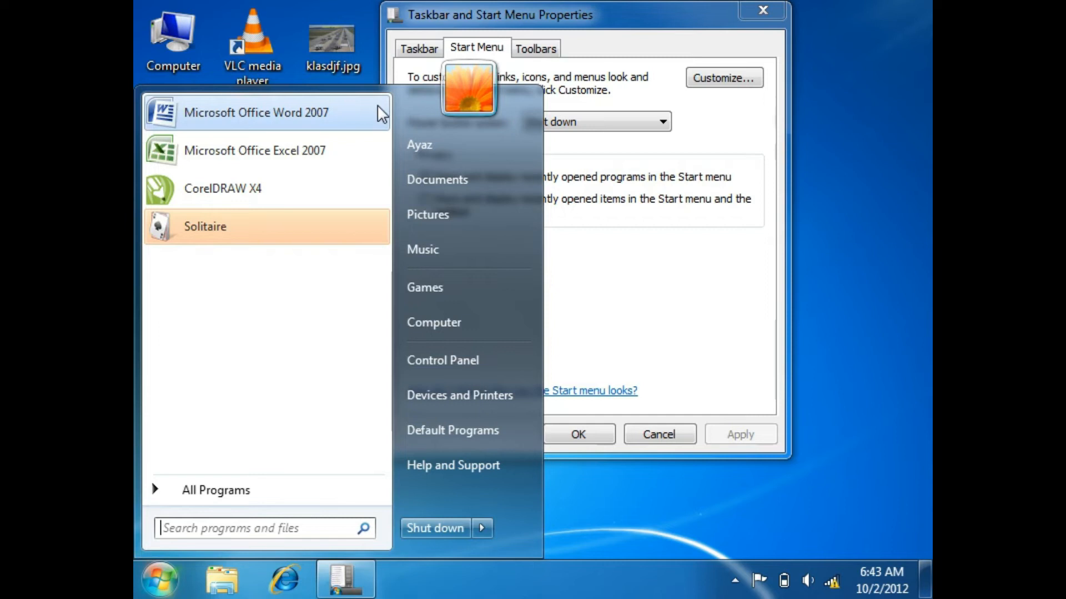
{"action": "left_click", "coordinate": [664, 249]}
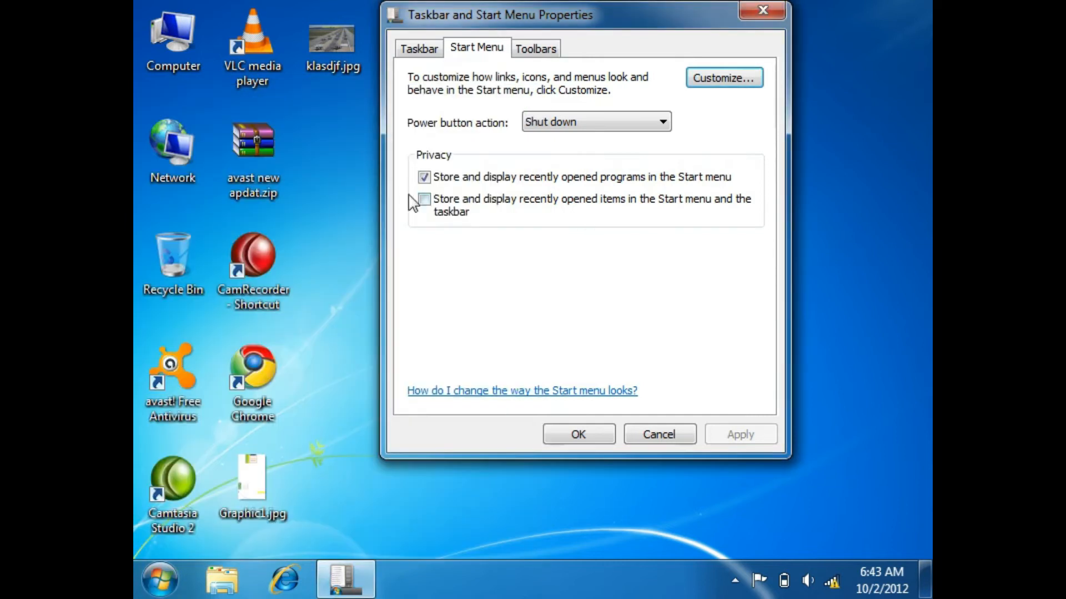
Turn storing and displaying recently opened items back on, apply it and check Microsoft Office Word 2007 in the Start menu
{"action": "left_click", "coordinate": [423, 199]}
{"action": "left_click", "coordinate": [754, 437]}
{"action": "left_click", "coordinate": [160, 580]}
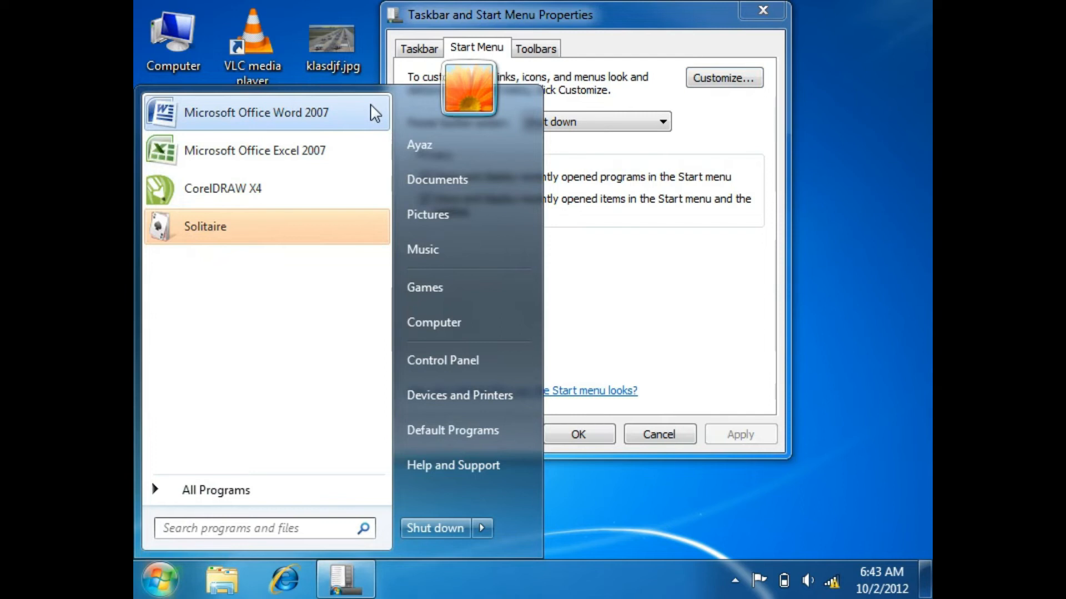
{"action": "left_click", "coordinate": [716, 332]}
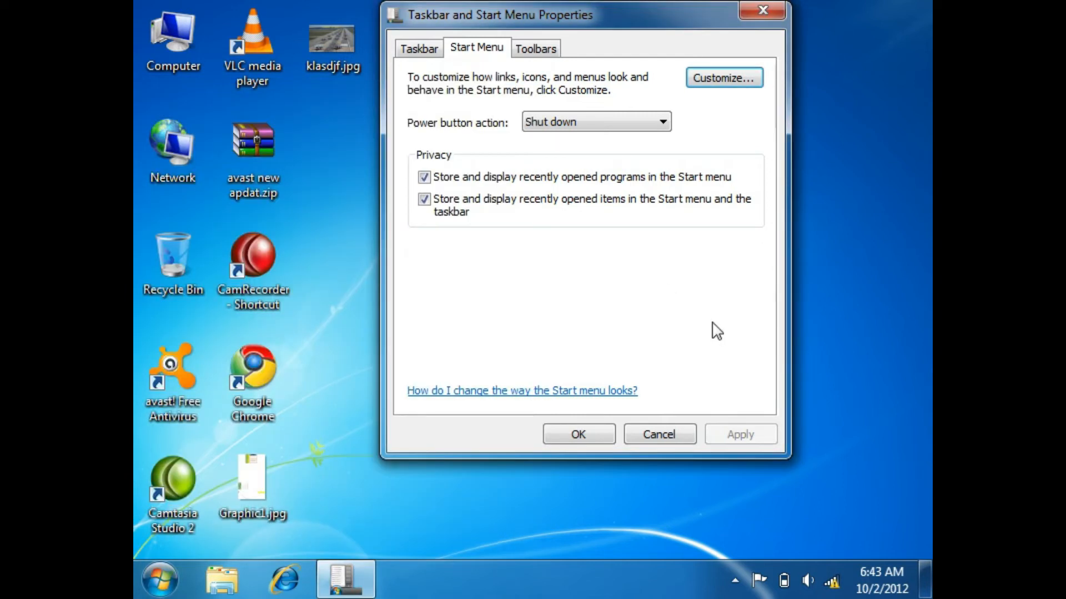
Open the Start menu customization options, review the Start menu's links, and set Computer to display as a menu
{"action": "left_click", "coordinate": [724, 78]}
{"action": "left_click_drag", "start_coordinate": [593, 43], "coordinate": [594, 8]}
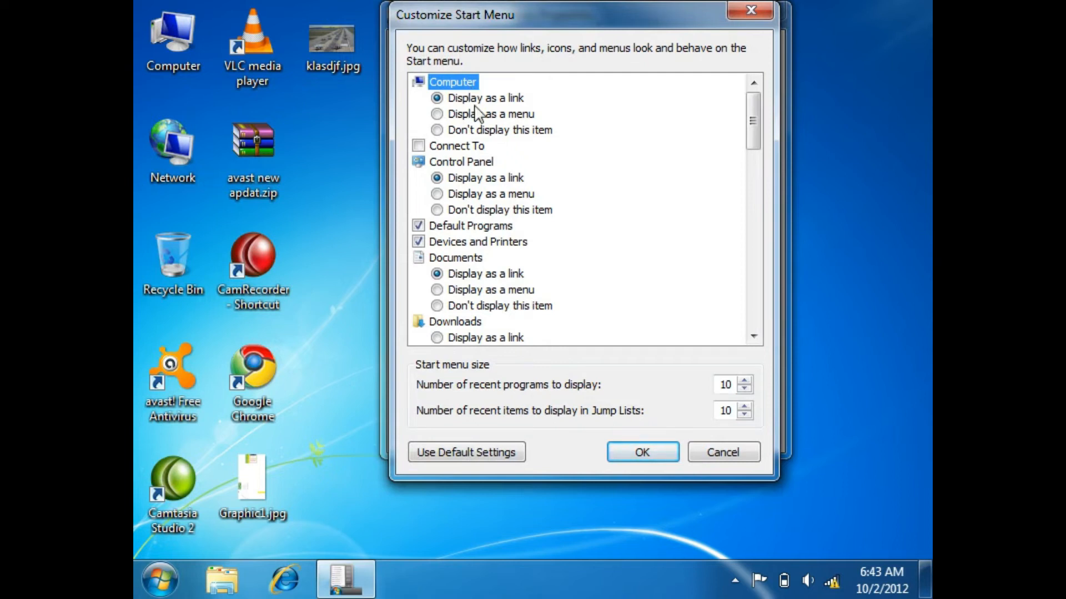
{"action": "left_click", "coordinate": [158, 580]}
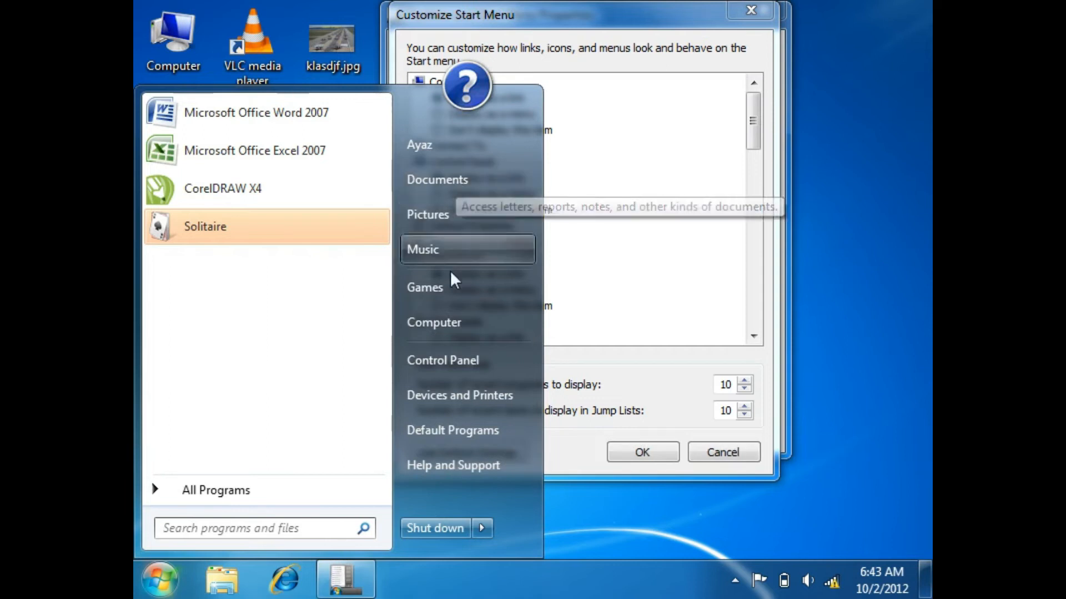
{"action": "left_click", "coordinate": [703, 125]}
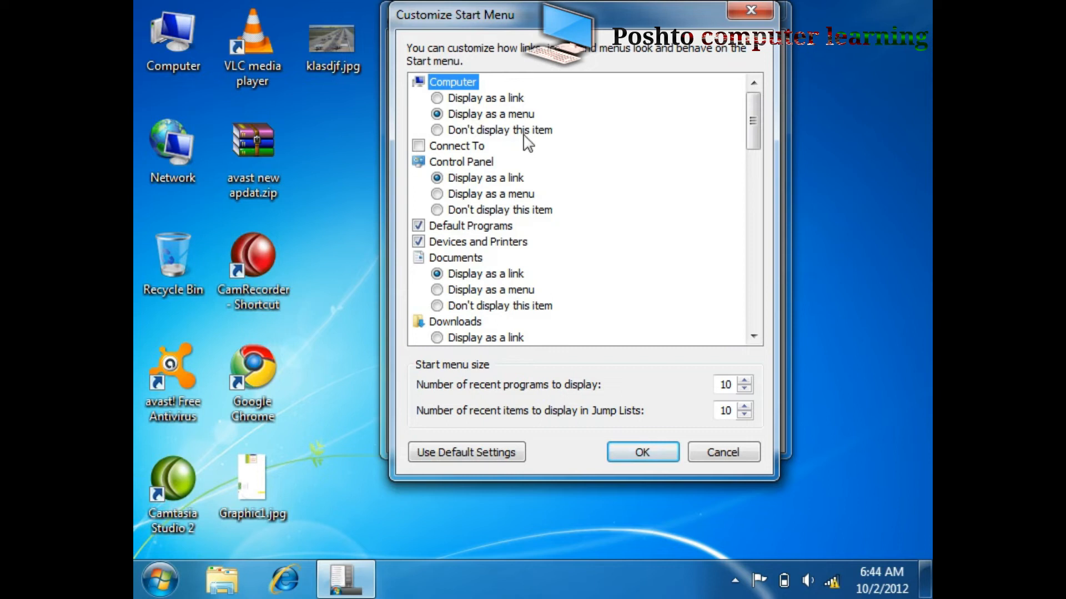
Hide Default Programs and Computer from the Start menu, apply the changes and check the Start menu
{"action": "left_click", "coordinate": [167, 582]}
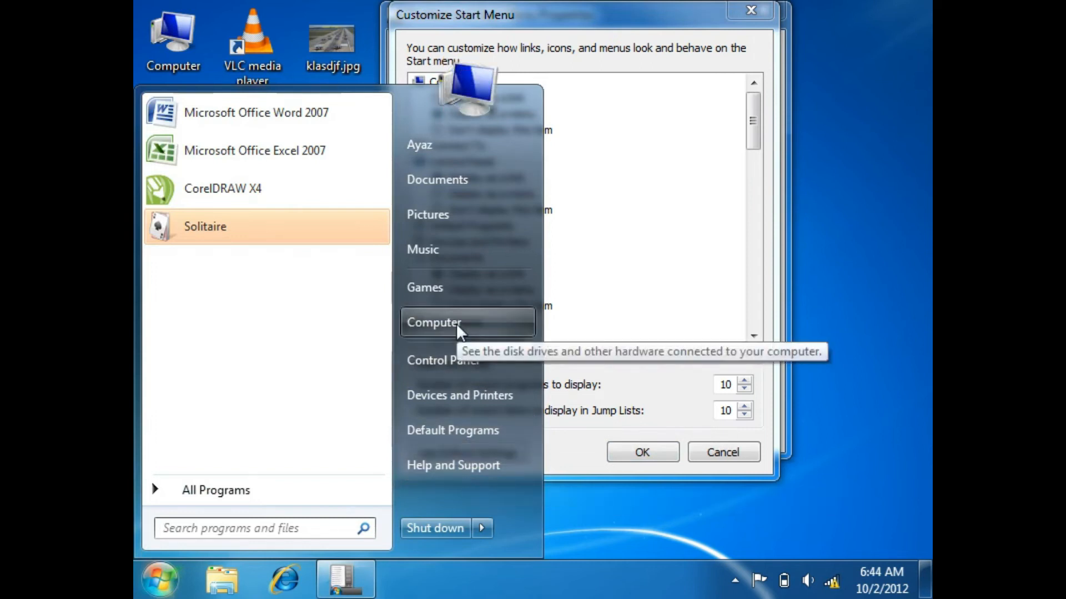
{"action": "left_click", "coordinate": [673, 232]}
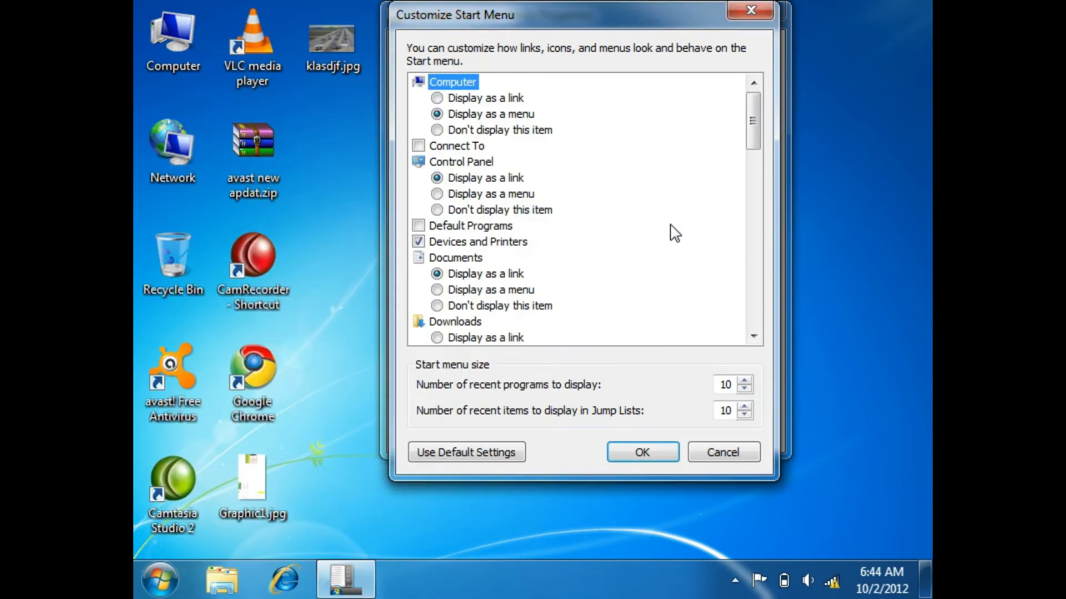
{"action": "left_click", "coordinate": [456, 133]}
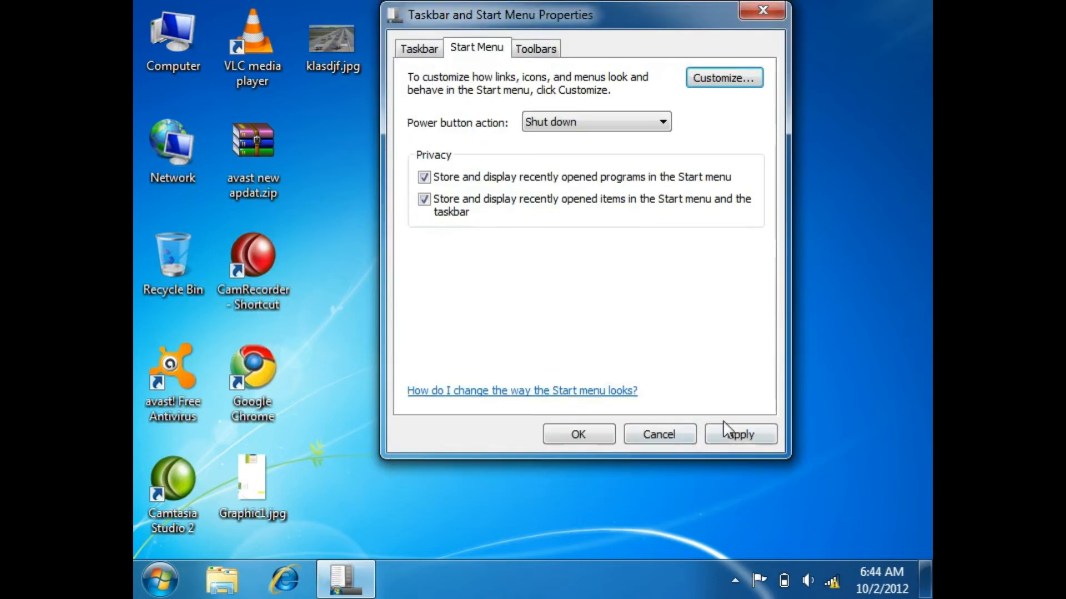
{"action": "left_click", "coordinate": [740, 434]}
{"action": "left_click", "coordinate": [162, 580]}
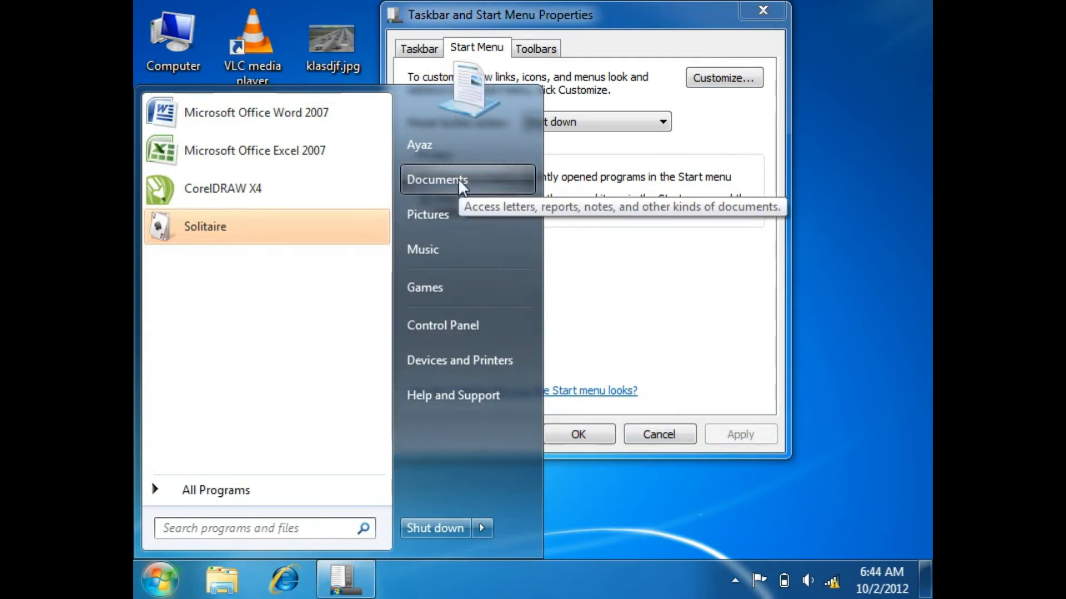
Customize Computer to display as a menu, apply the change and expand its list of drives in the Start menu
{"action": "left_click", "coordinate": [727, 76]}
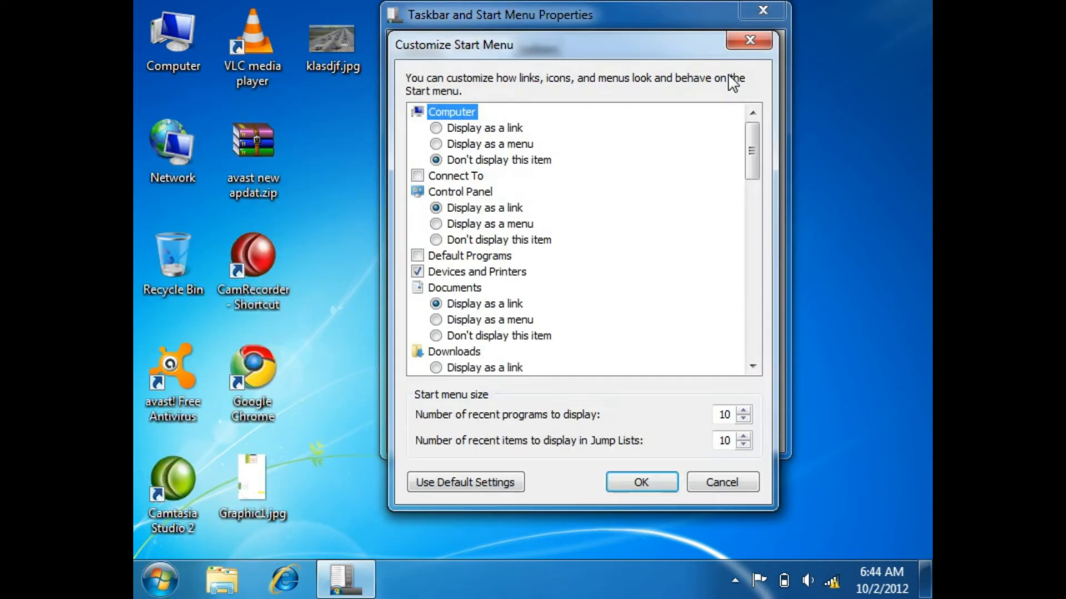
{"action": "left_click", "coordinate": [436, 145]}
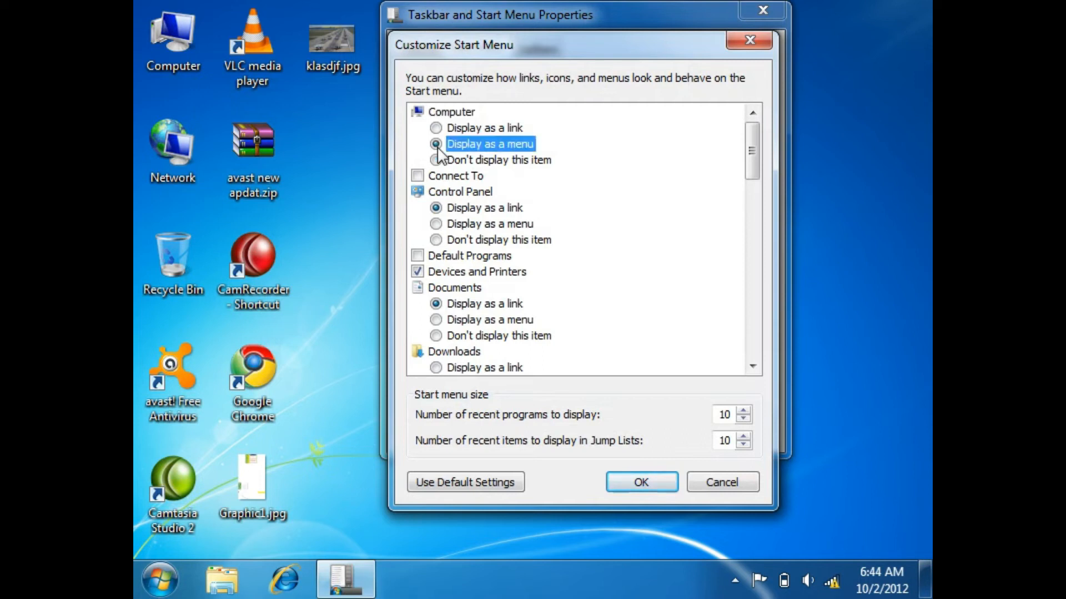
{"action": "left_click", "coordinate": [656, 484]}
{"action": "left_click", "coordinate": [729, 435]}
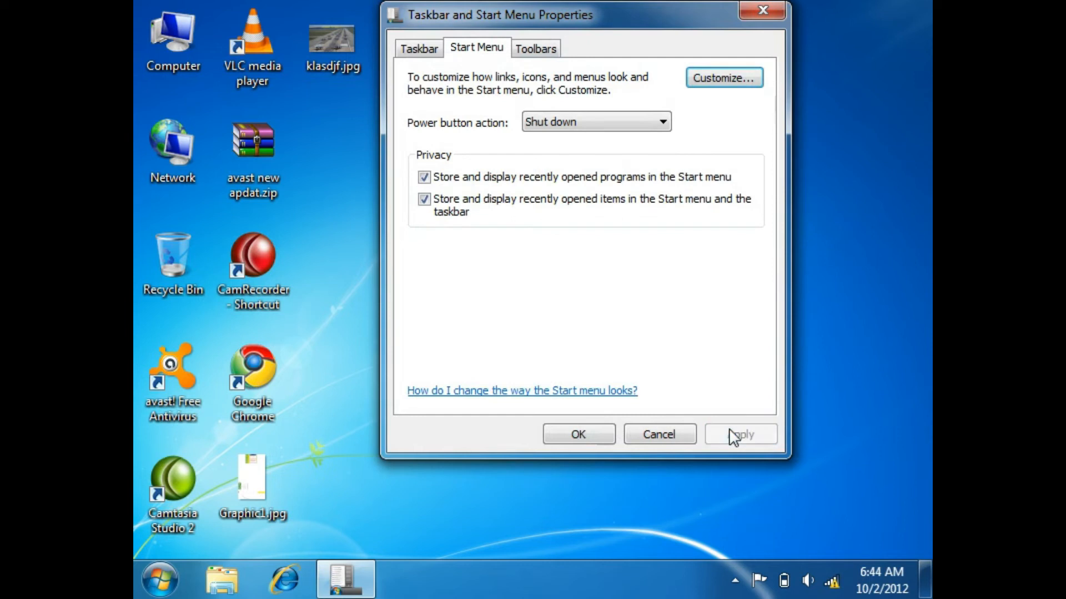
{"action": "left_click", "coordinate": [166, 575]}
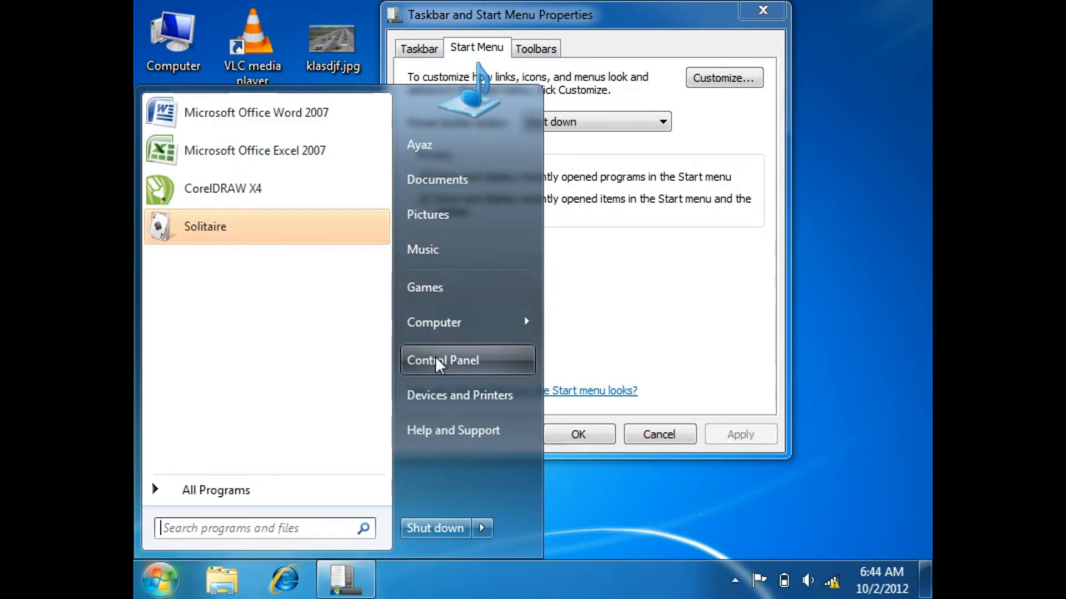
{"action": "mouse_move", "coordinate": [448, 318]}
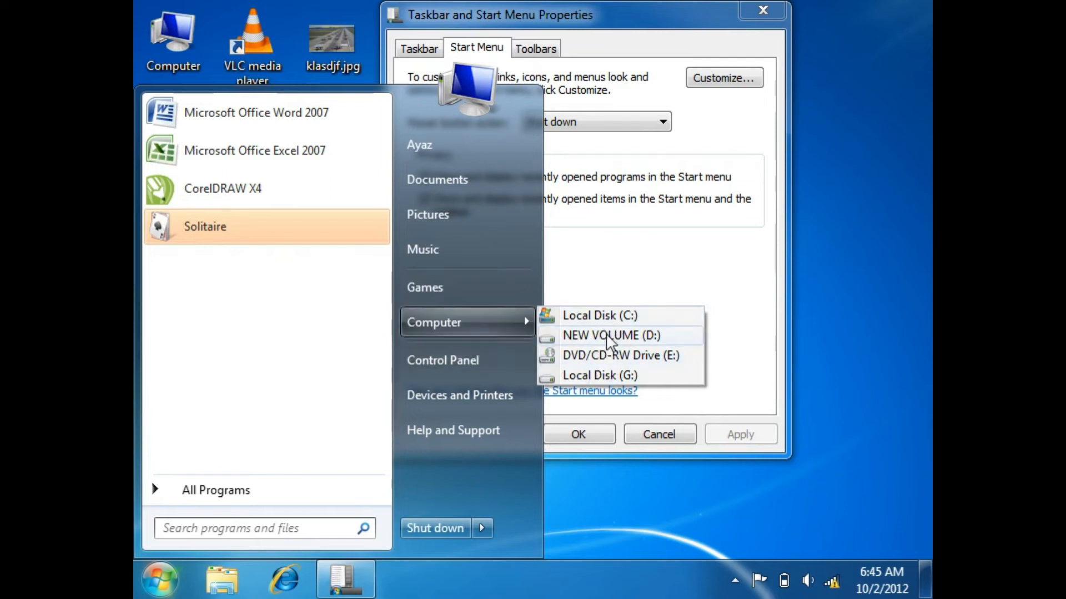
Customize Computer to display as a link, apply the change and check its entry in the Start menu
{"action": "left_click", "coordinate": [633, 232]}
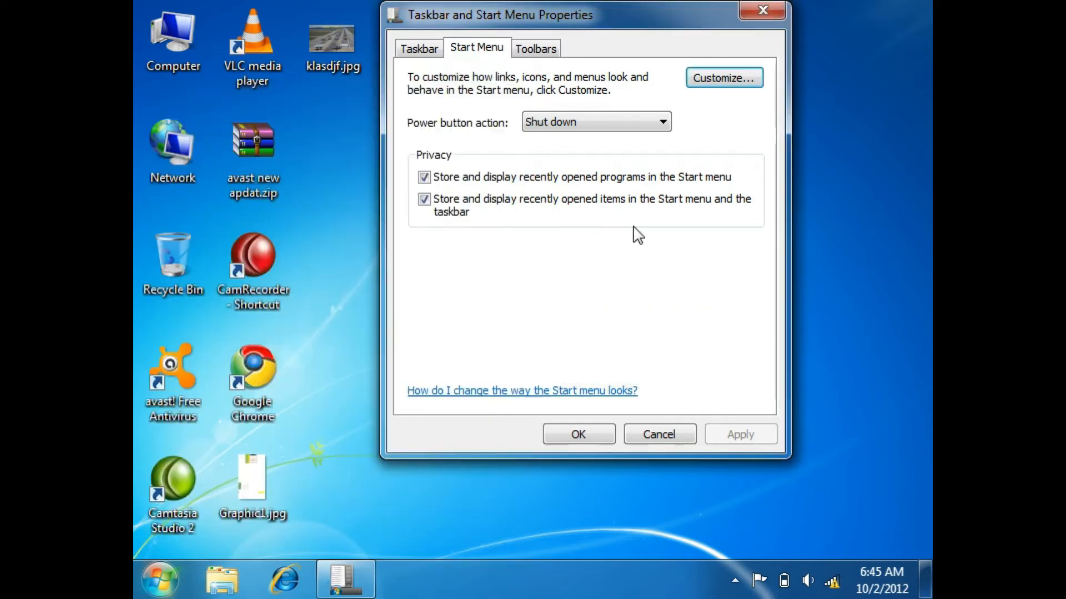
{"action": "left_click", "coordinate": [712, 74]}
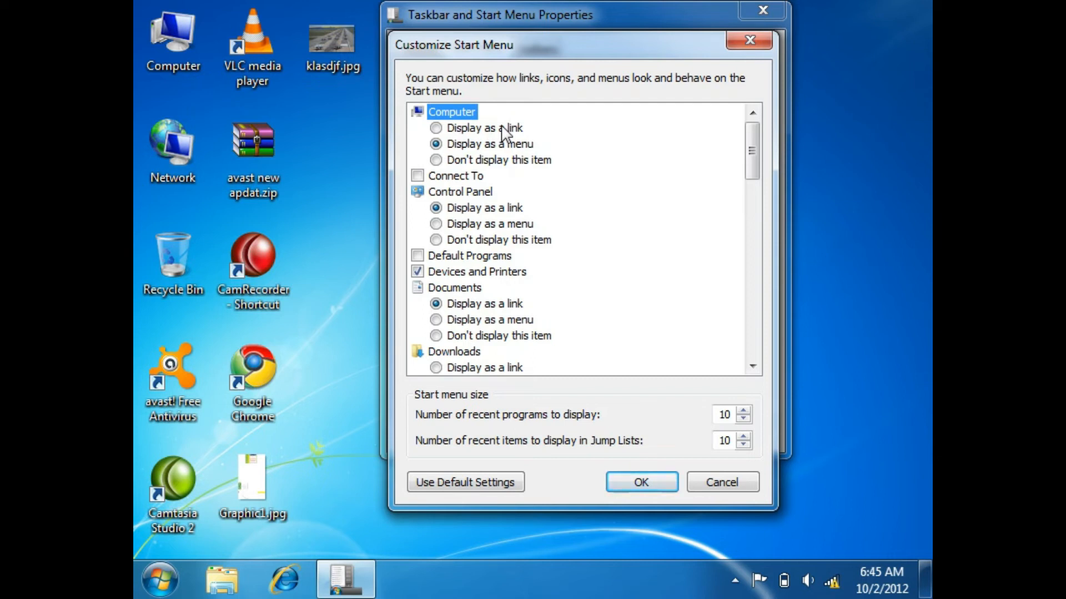
{"action": "left_click", "coordinate": [436, 128]}
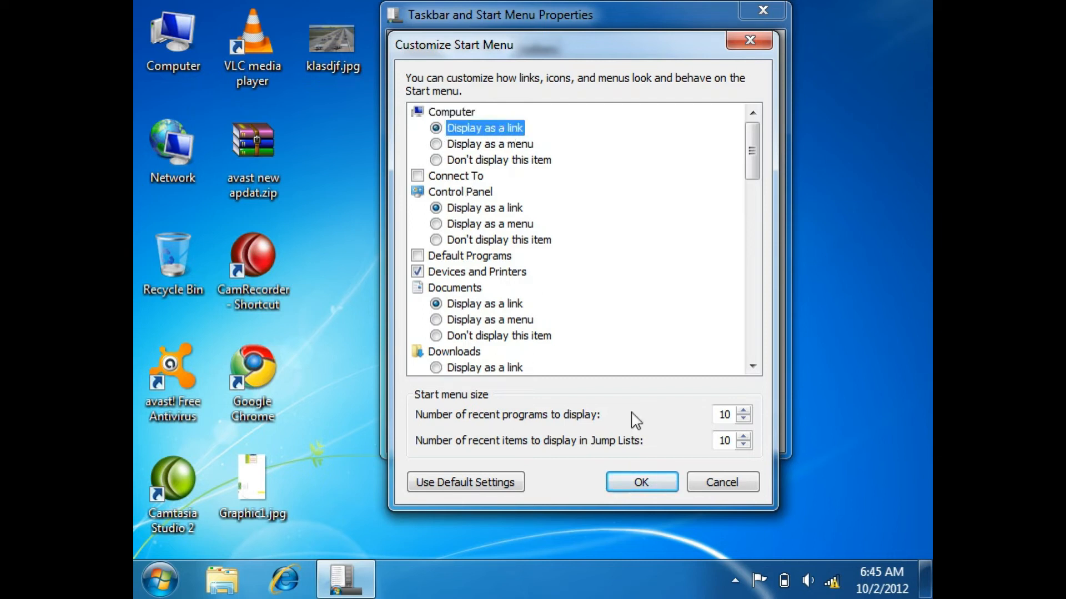
{"action": "left_click", "coordinate": [657, 483]}
{"action": "left_click", "coordinate": [741, 435]}
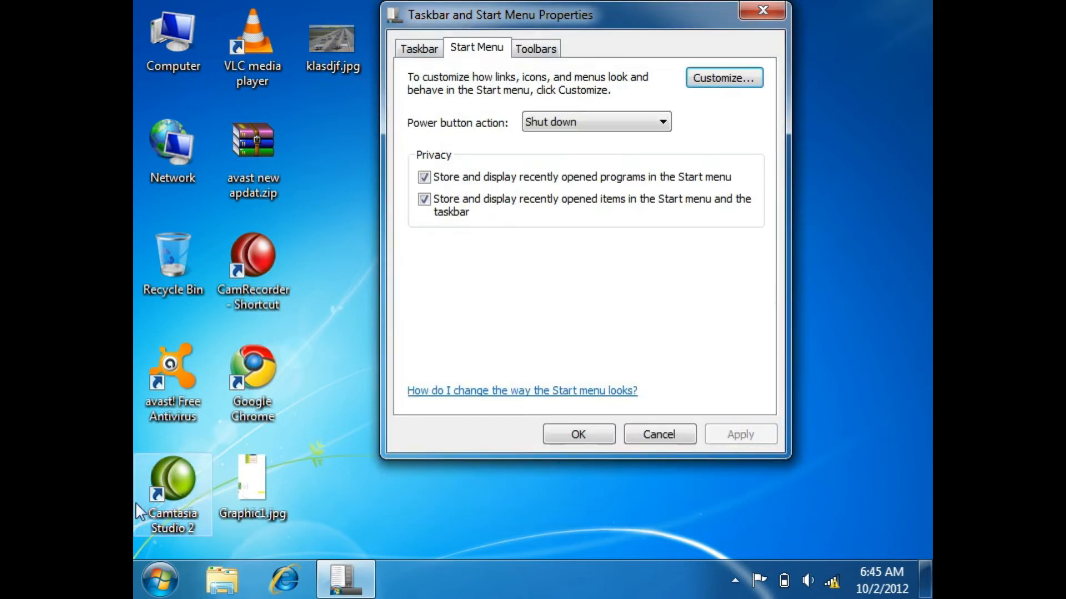
{"action": "left_click", "coordinate": [175, 587]}
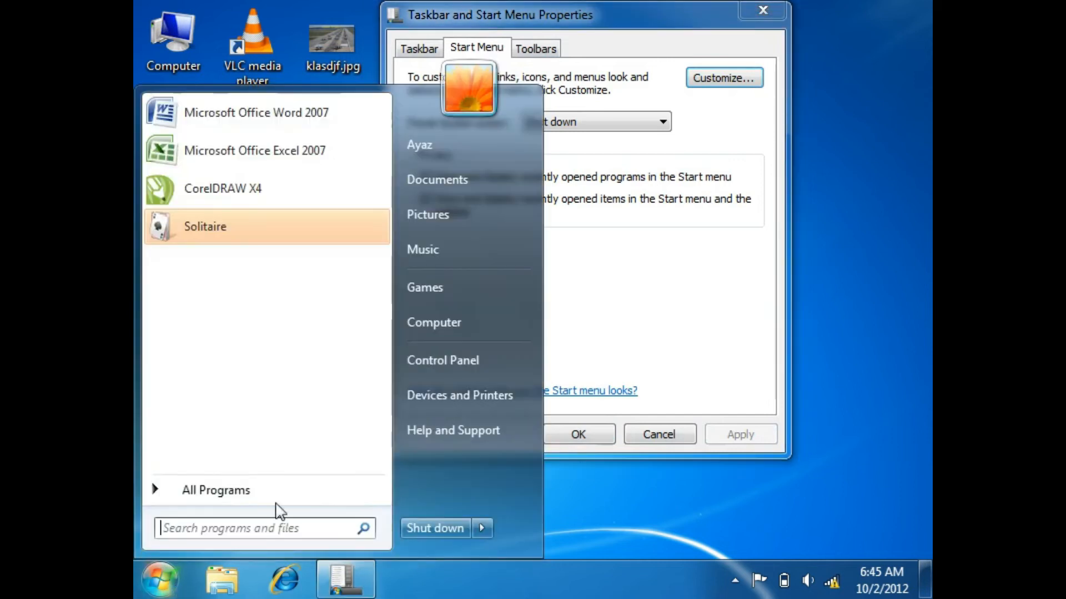
{"action": "left_click", "coordinate": [438, 331]}
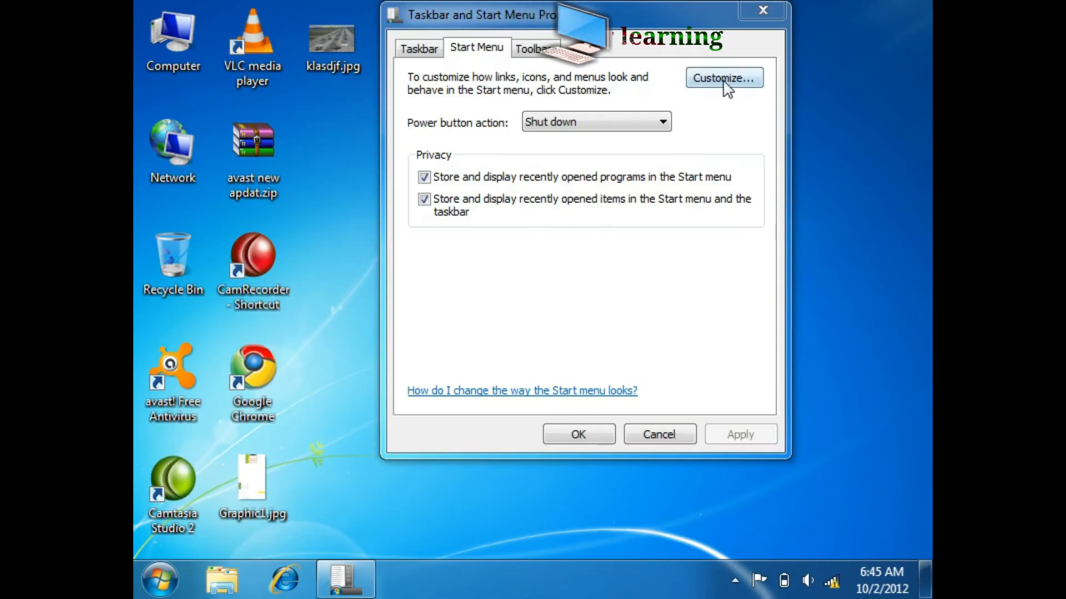
Customize Control Panel to display as a menu, apply the change and expand its list of items in the Start menu
{"action": "left_click", "coordinate": [725, 78]}
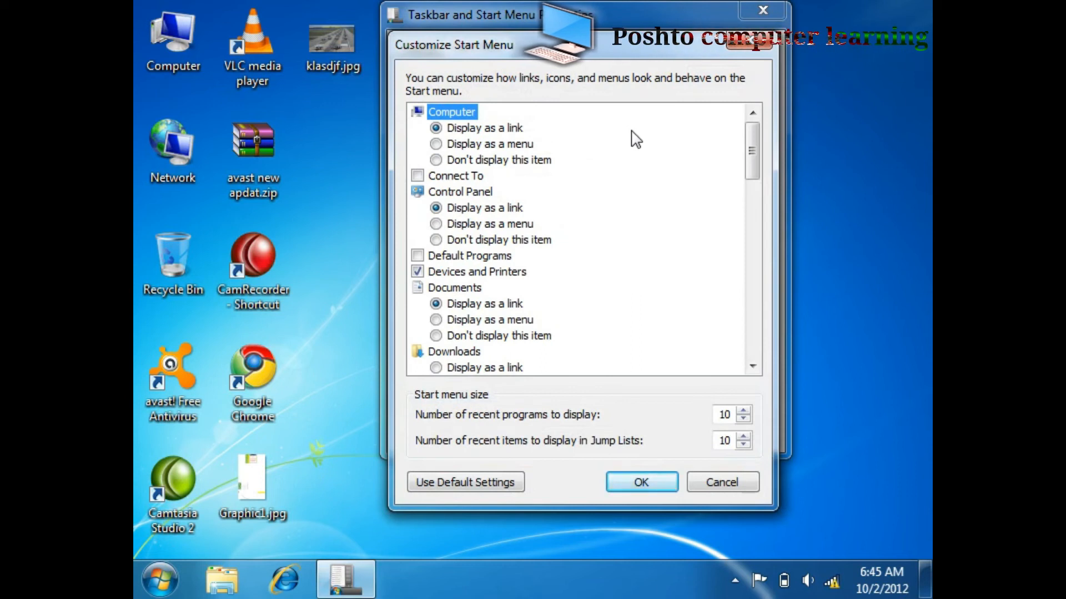
{"action": "left_click_drag", "start_coordinate": [753, 157], "coordinate": [732, 145]}
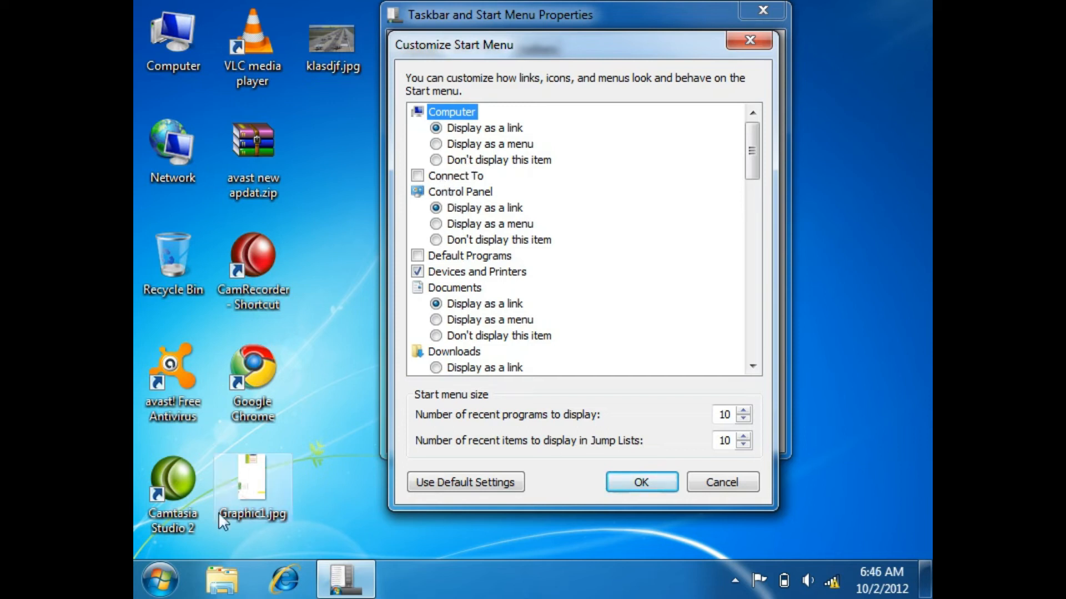
{"action": "left_click", "coordinate": [160, 580]}
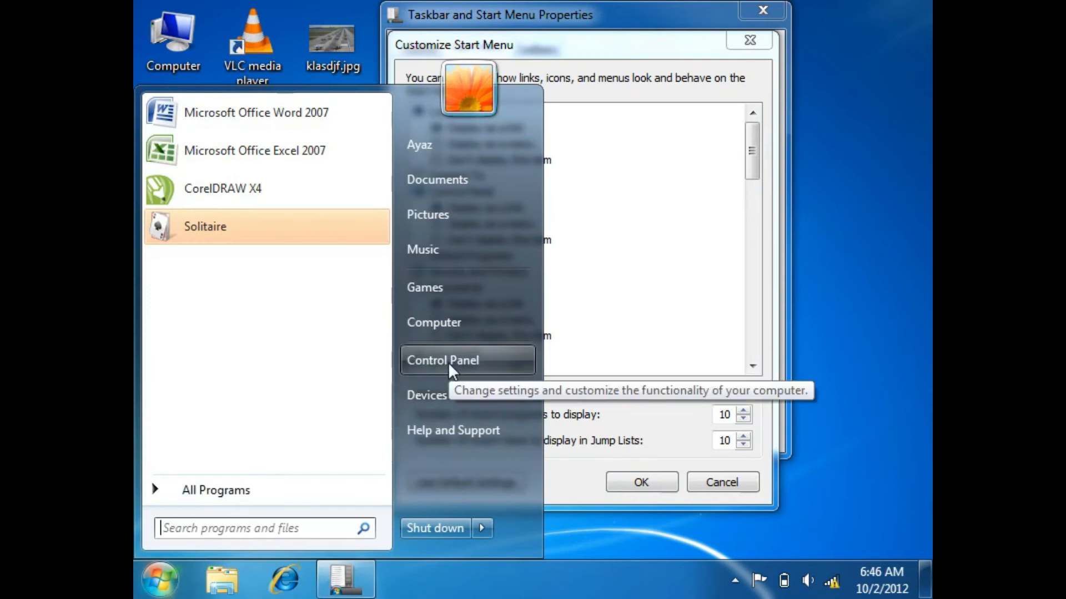
{"action": "left_click", "coordinate": [666, 214]}
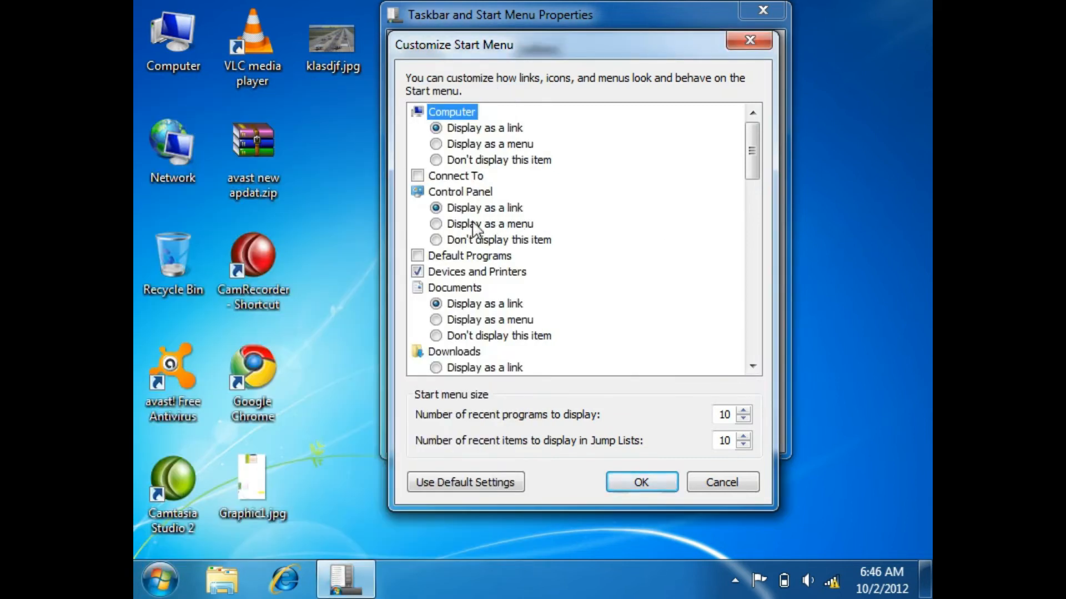
{"action": "left_click", "coordinate": [440, 225]}
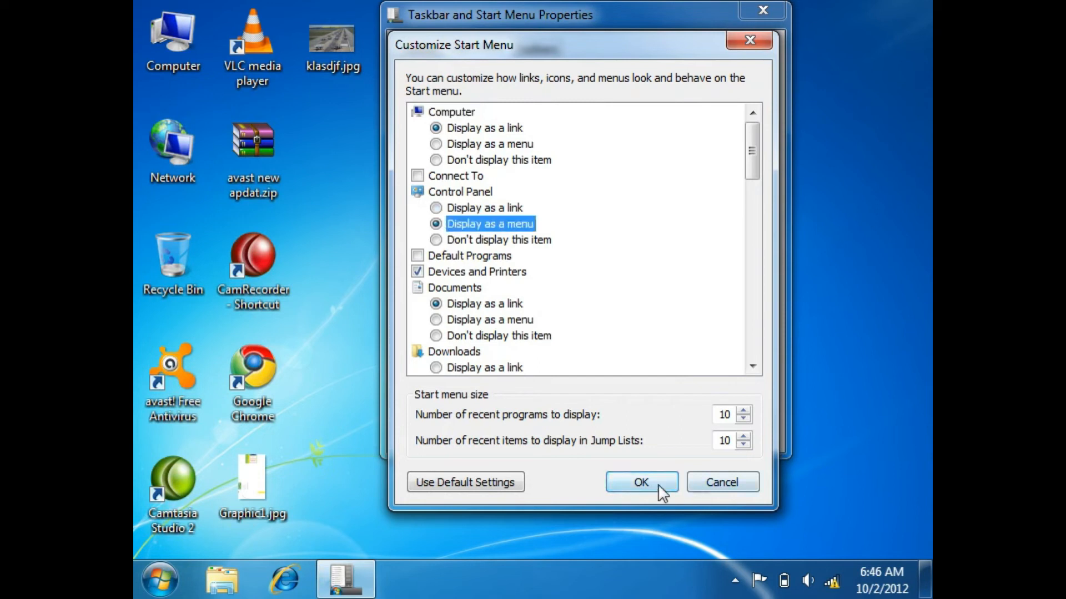
{"action": "left_click", "coordinate": [658, 484]}
{"action": "left_click", "coordinate": [739, 435]}
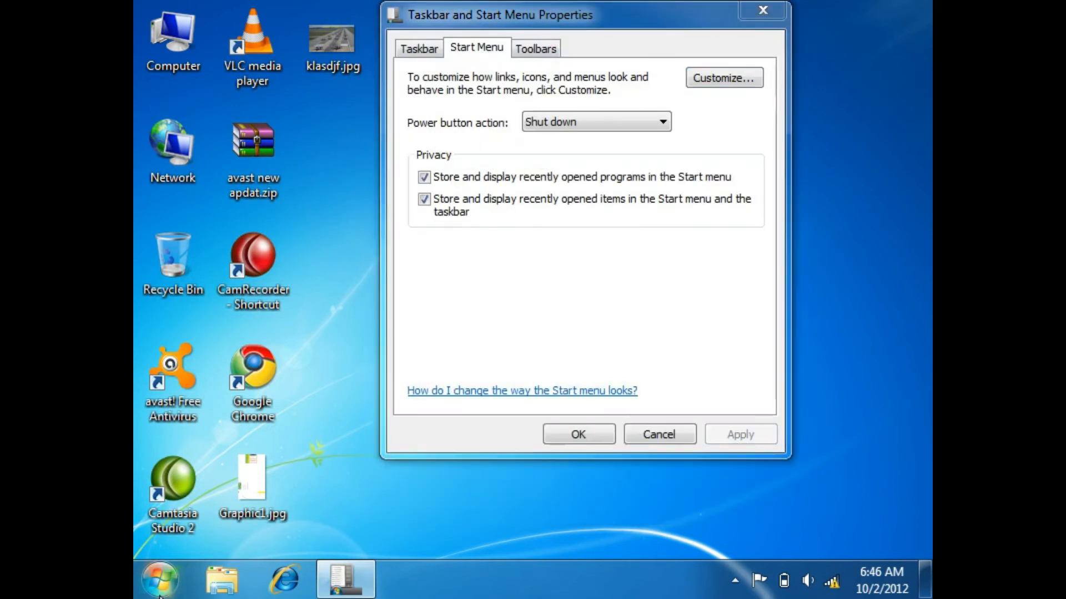
{"action": "left_click", "coordinate": [160, 594]}
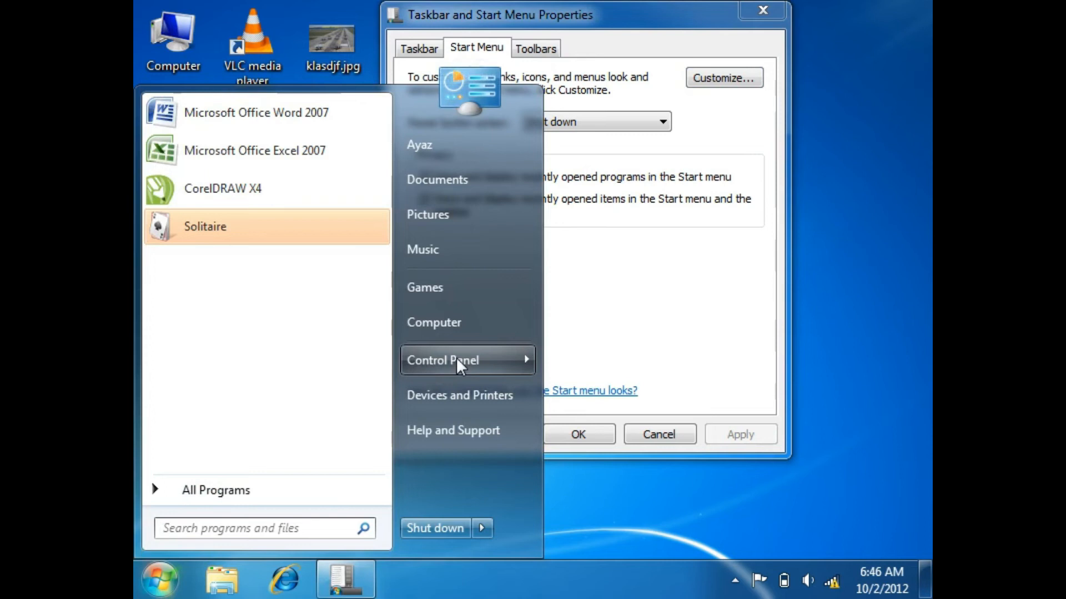
{"action": "mouse_move", "coordinate": [456, 357]}
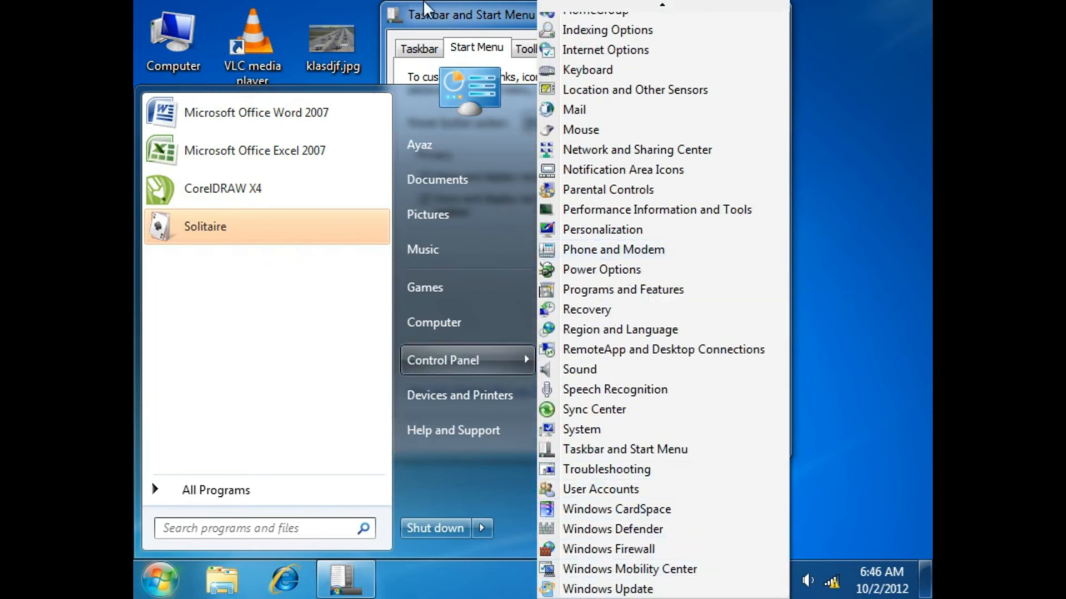
Set Control Panel to not be displayed in the Start menu, apply the change and check the Start menu
{"action": "left_click", "coordinate": [433, 15]}
{"action": "left_click", "coordinate": [720, 78]}
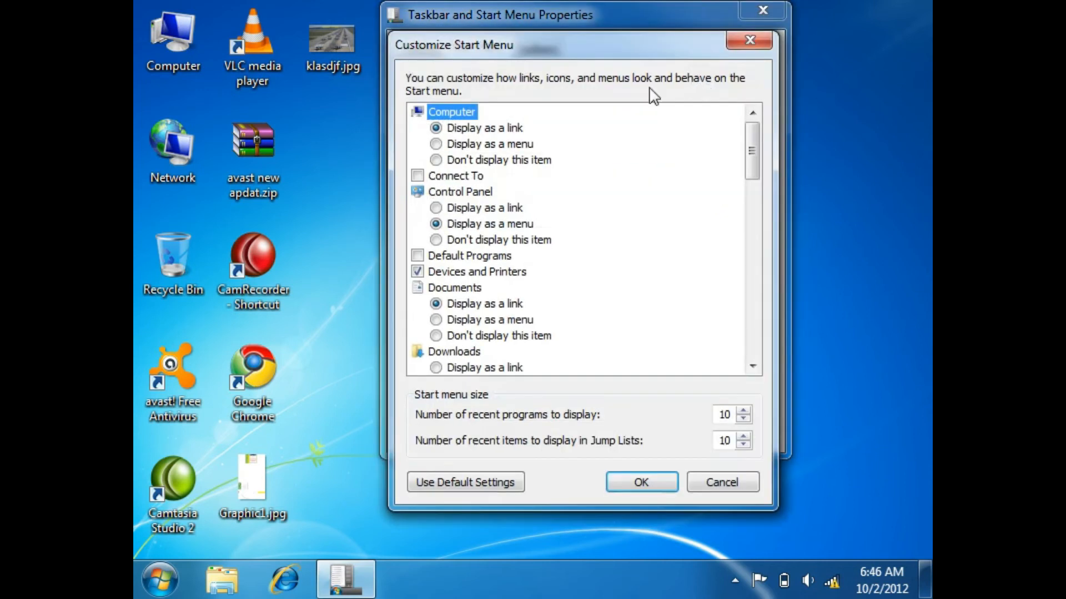
{"action": "left_click", "coordinate": [439, 241]}
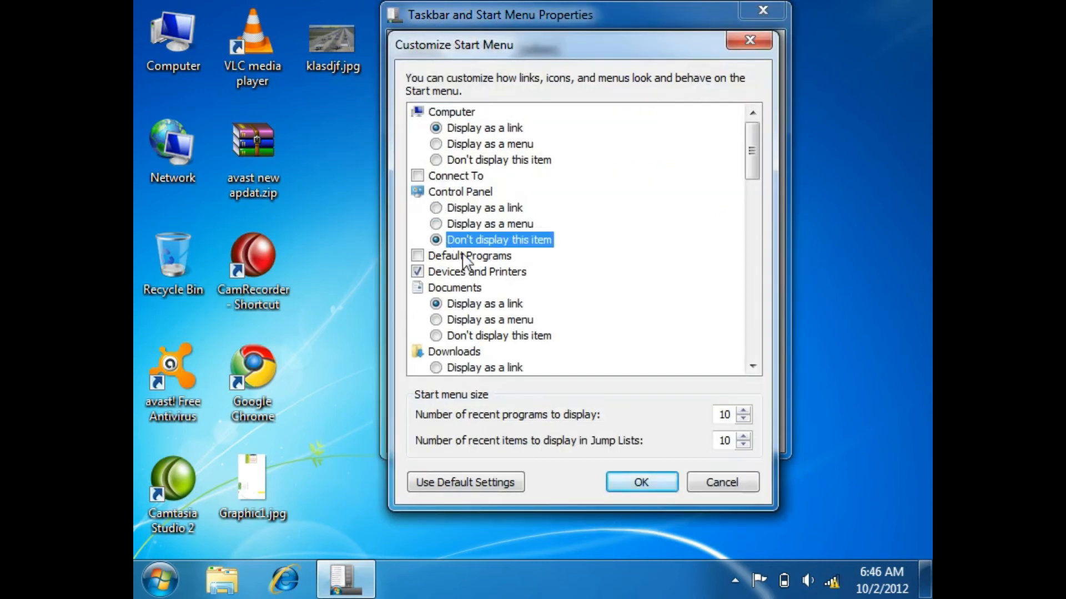
{"action": "left_click", "coordinate": [639, 482]}
{"action": "left_click", "coordinate": [140, 594]}
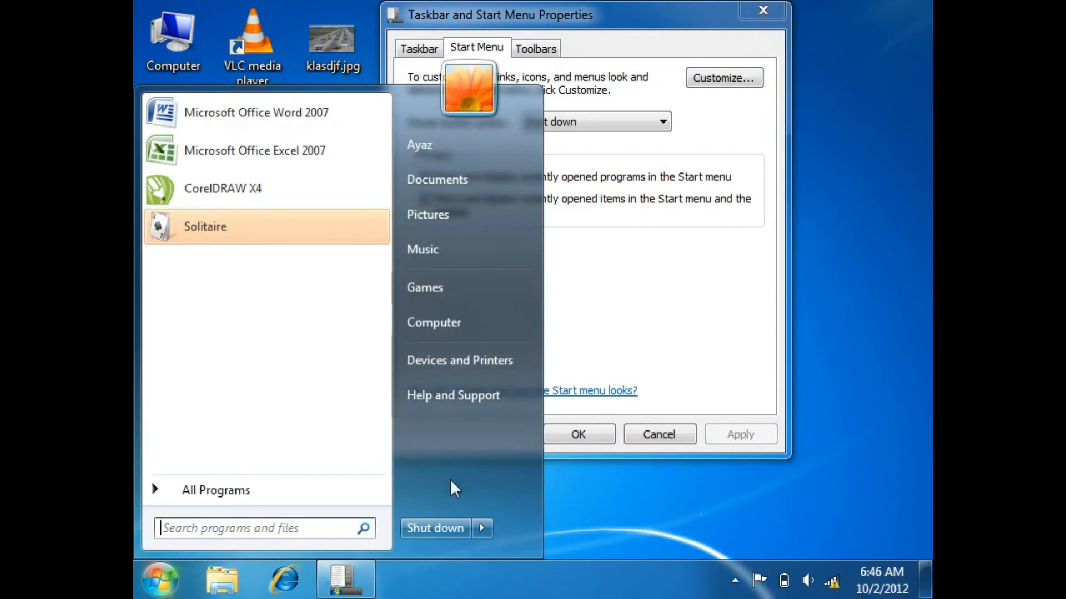
Customize Control Panel to display as a link, apply the change and check the Start menu
{"action": "left_click", "coordinate": [659, 297]}
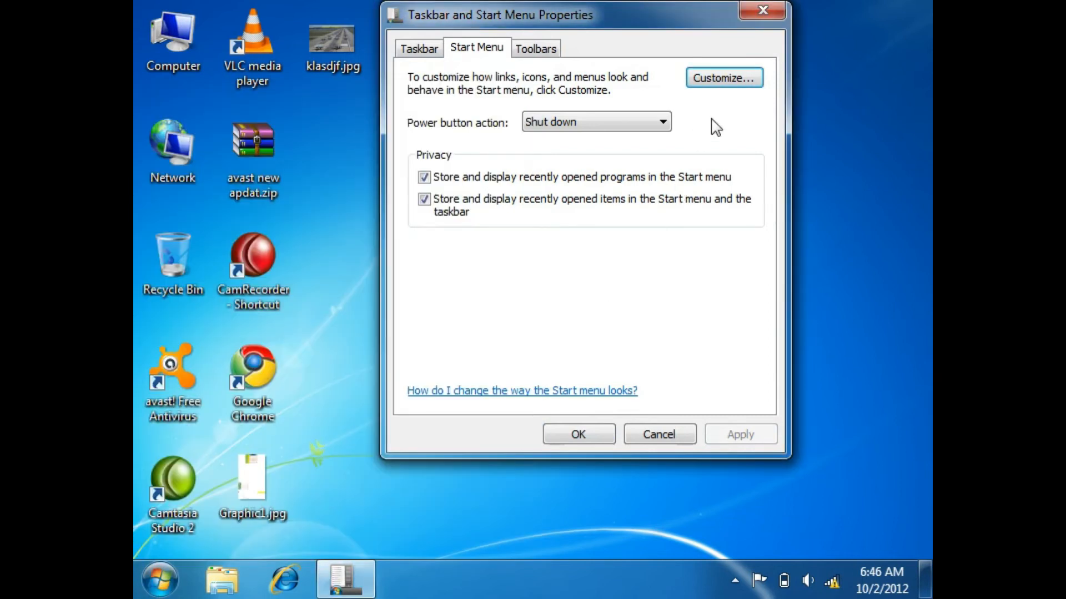
{"action": "left_click", "coordinate": [724, 78]}
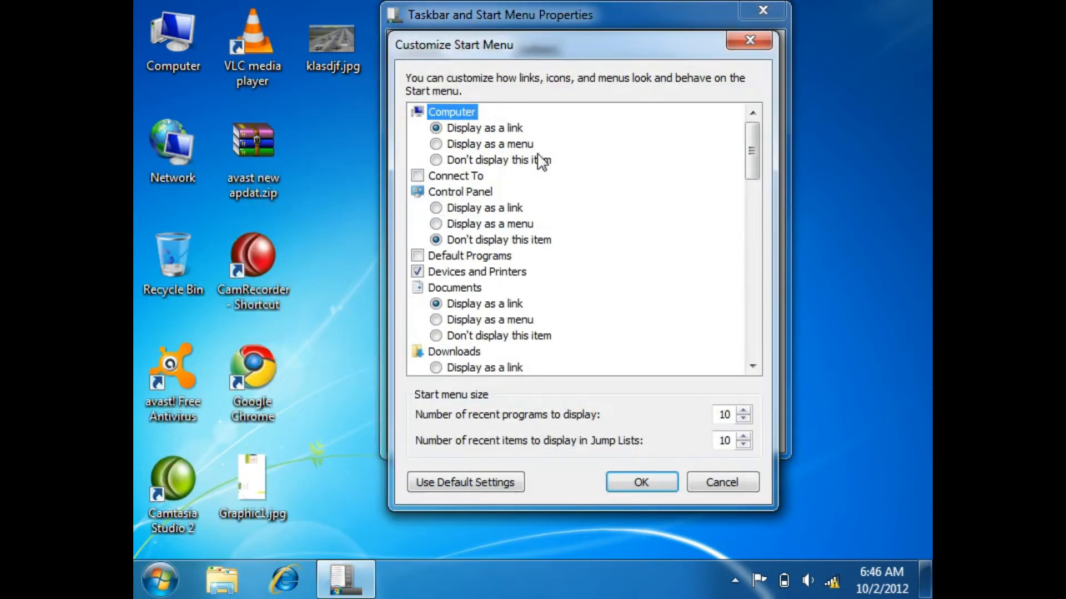
{"action": "left_click", "coordinate": [436, 208]}
{"action": "left_click", "coordinate": [646, 478]}
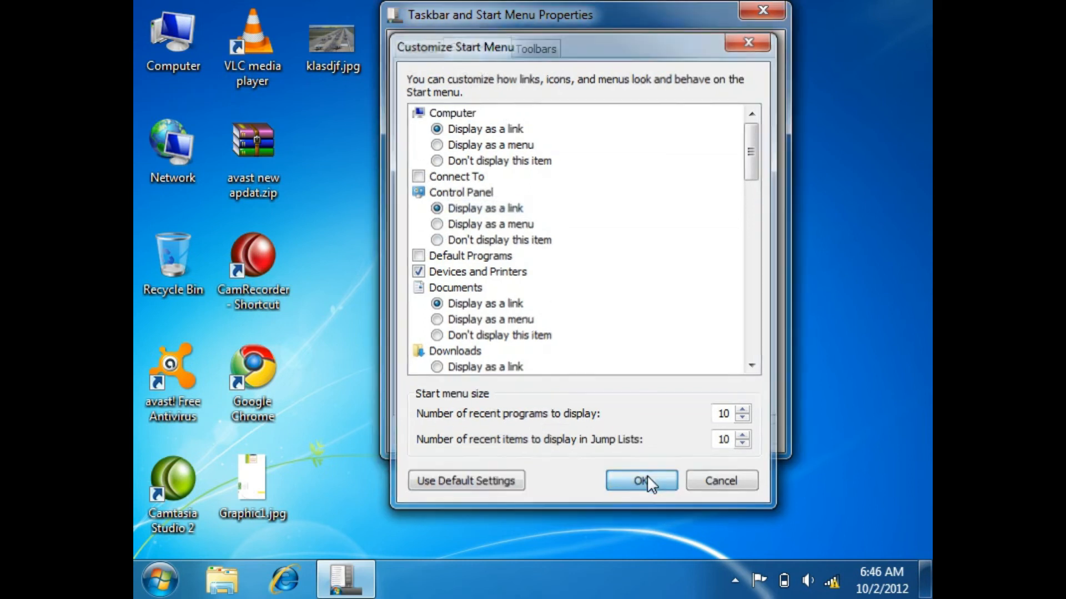
{"action": "left_click", "coordinate": [730, 435]}
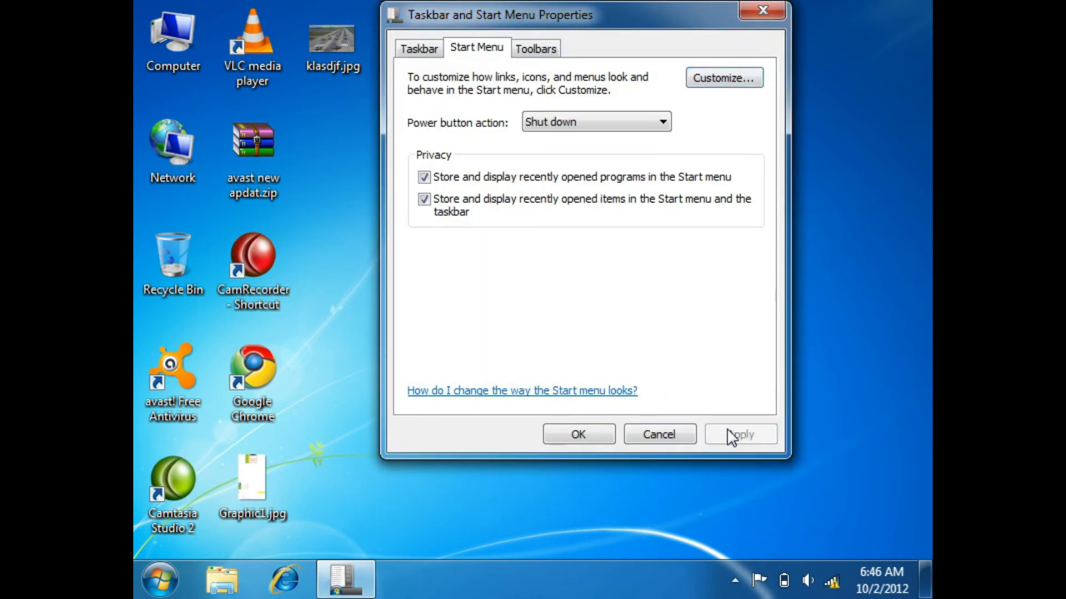
{"action": "left_click", "coordinate": [160, 580]}
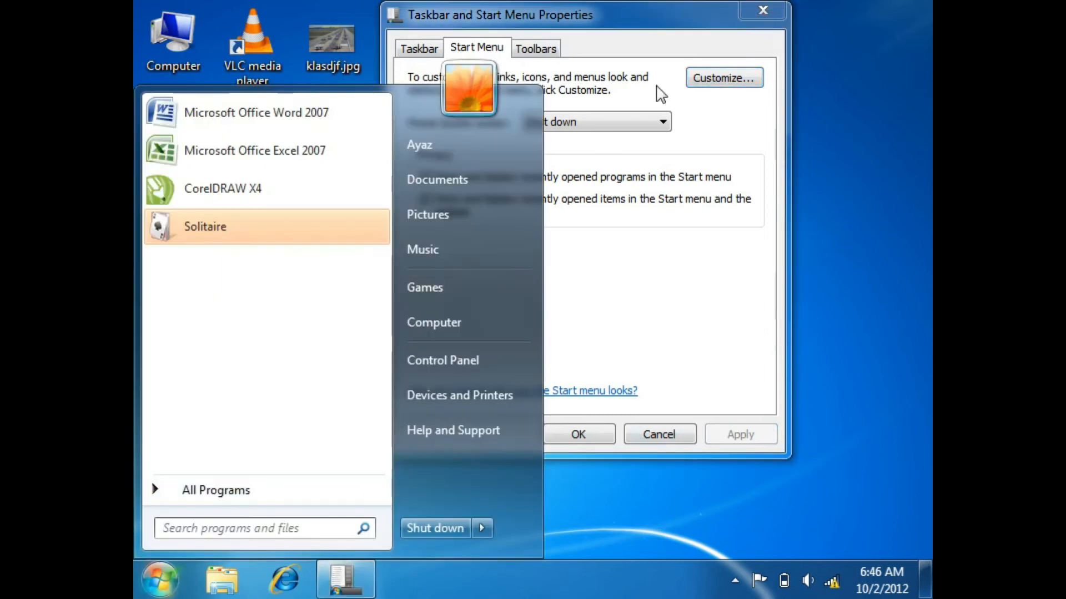
Enable Default Programs in the Start menu customization, apply the change and check the Start menu
{"action": "left_click", "coordinate": [703, 82]}
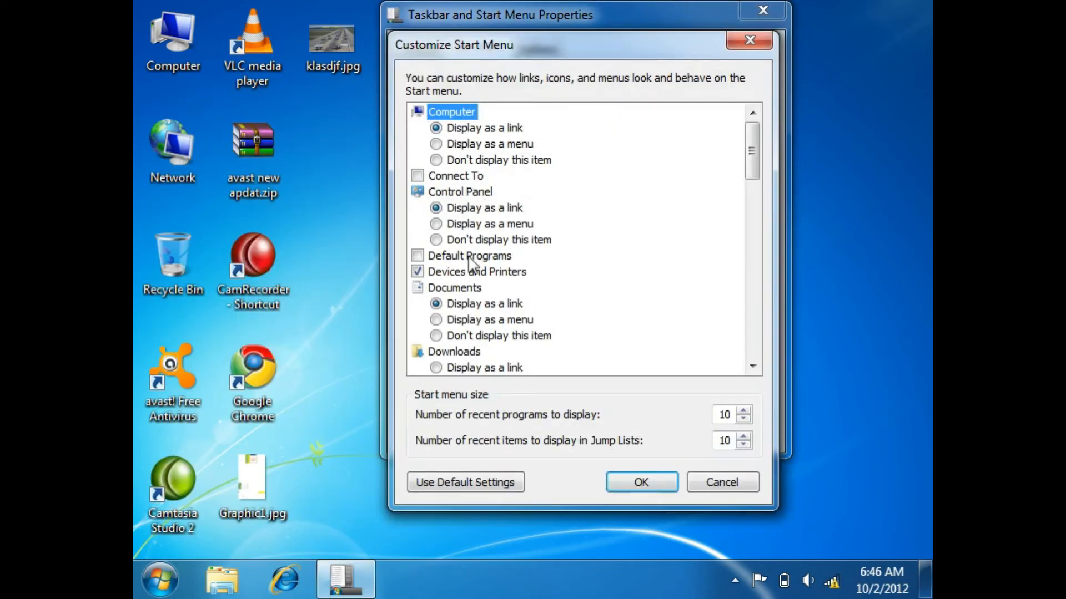
{"action": "left_click", "coordinate": [161, 578]}
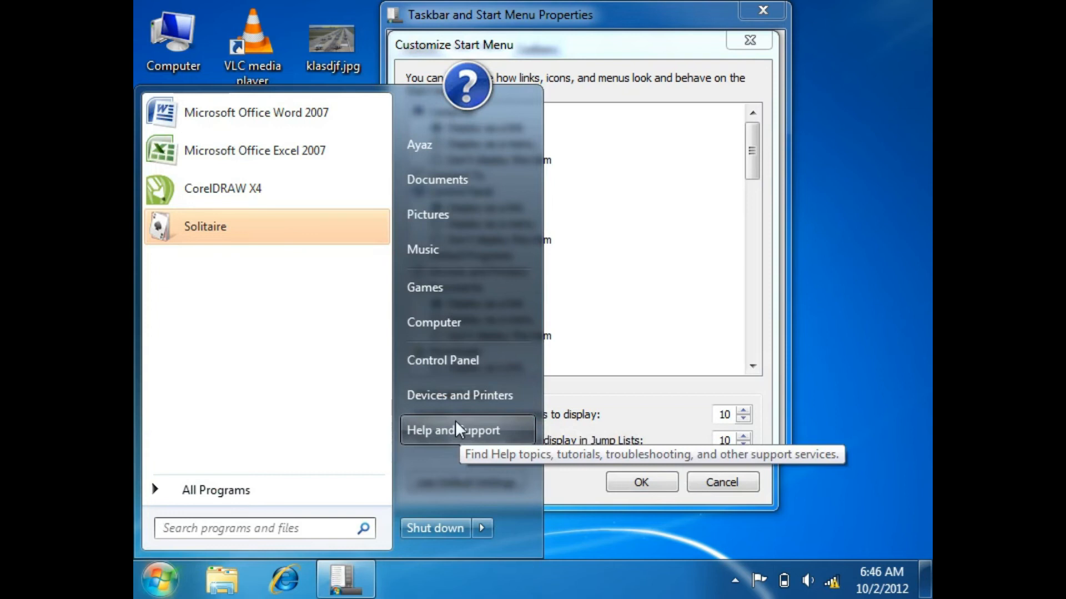
{"action": "left_click", "coordinate": [730, 294]}
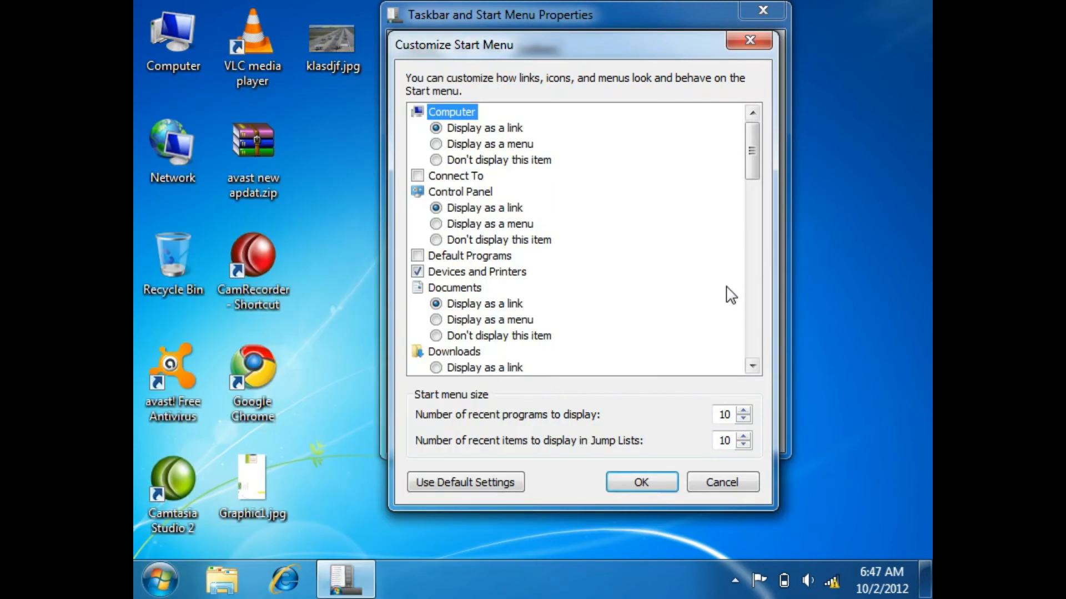
{"action": "left_click", "coordinate": [418, 256]}
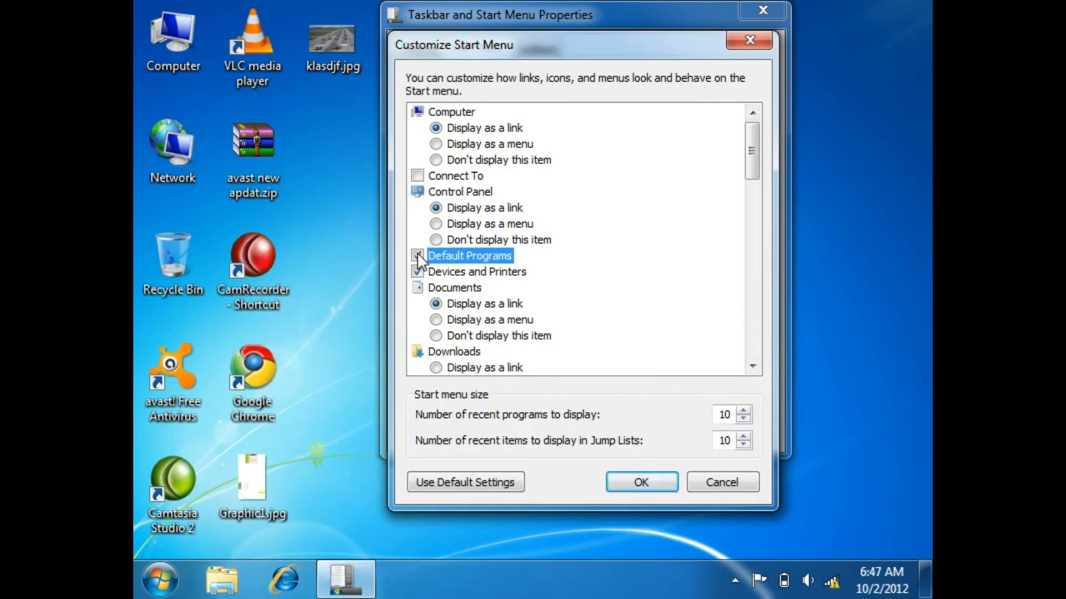
{"action": "left_click", "coordinate": [666, 486]}
{"action": "left_click", "coordinate": [737, 438]}
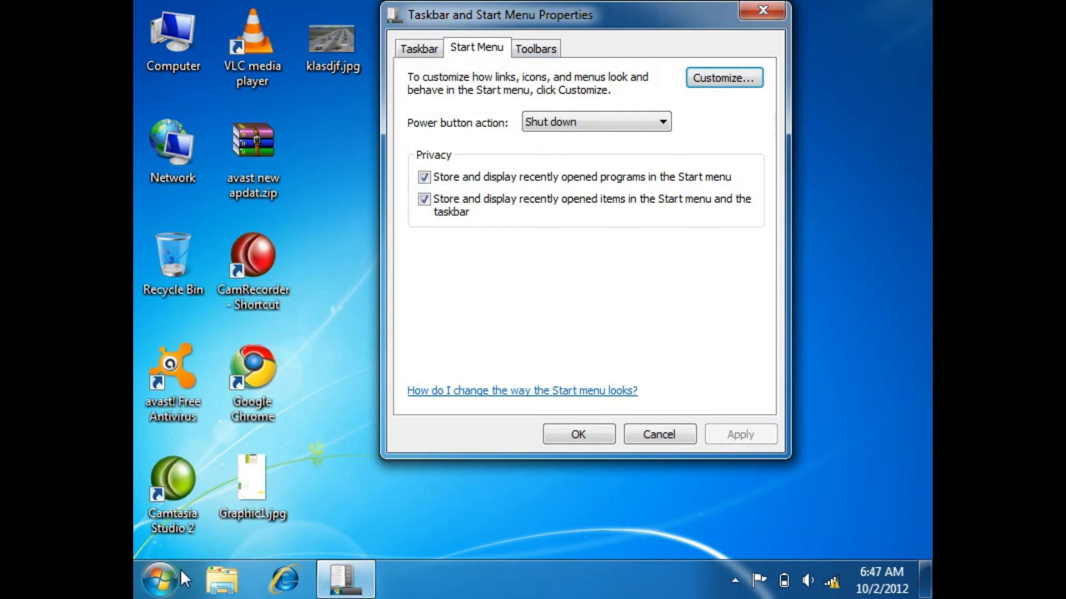
{"action": "left_click", "coordinate": [161, 580]}
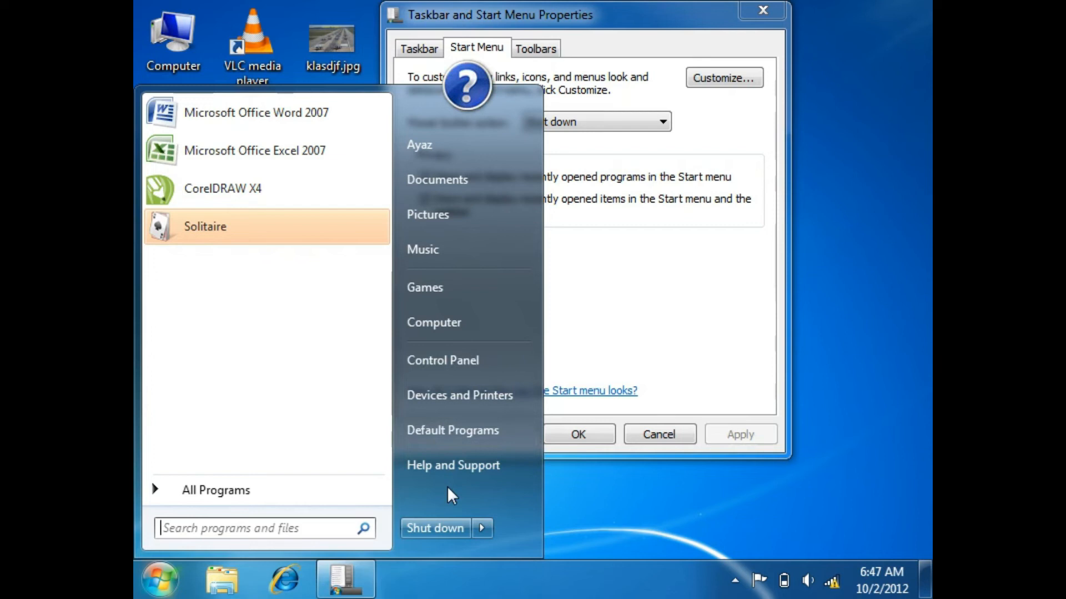
Enable the Run command in the Start menu customization, apply the change and check the Start menu
{"action": "left_click", "coordinate": [619, 309]}
{"action": "left_click", "coordinate": [731, 82]}
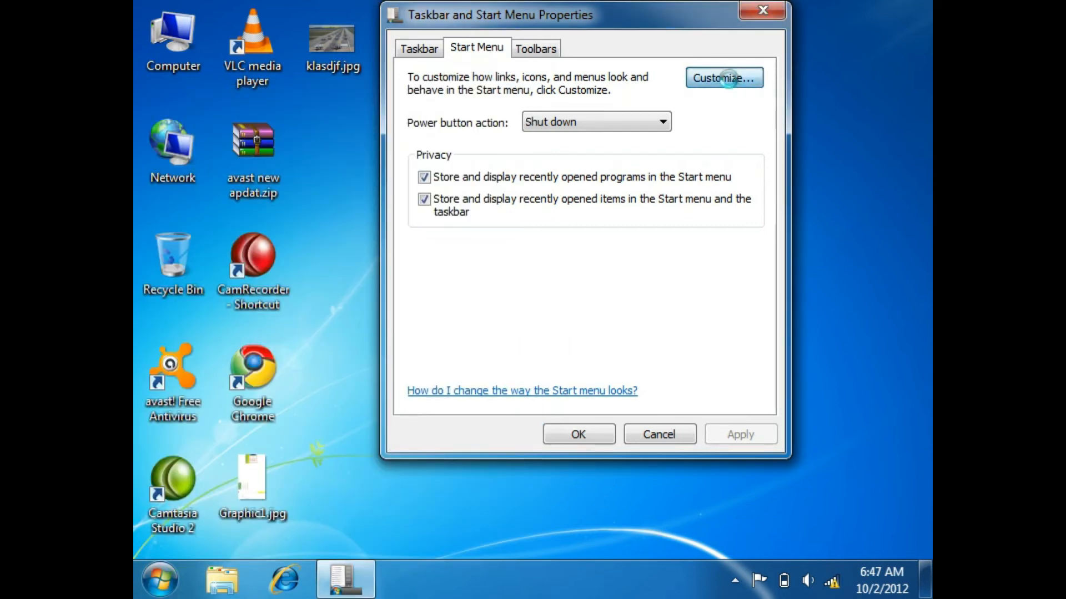
{"action": "left_click_drag", "start_coordinate": [753, 152], "coordinate": [728, 290]}
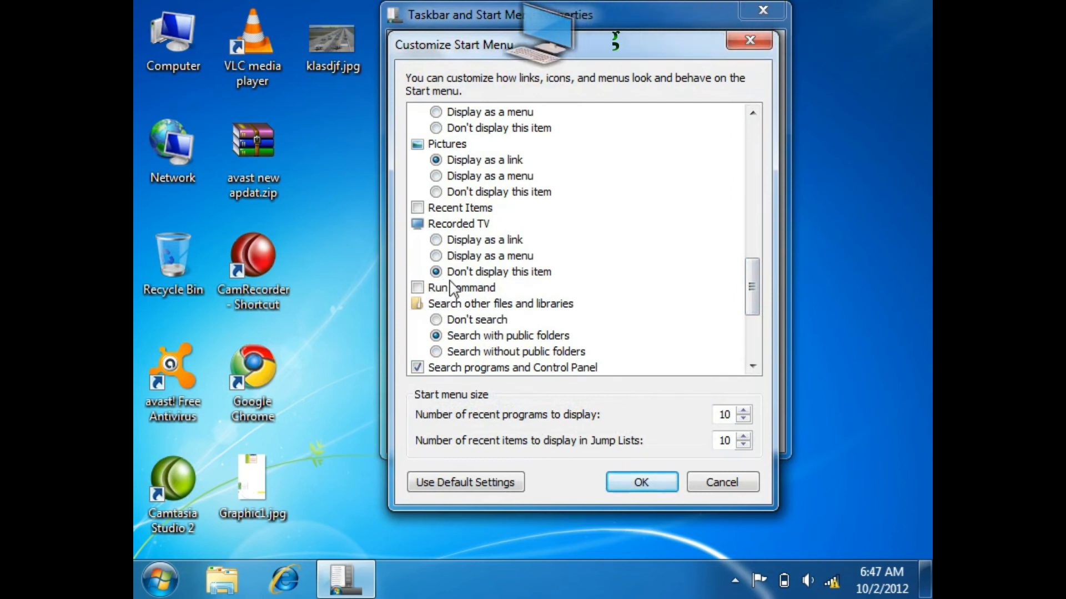
{"action": "left_click", "coordinate": [417, 288]}
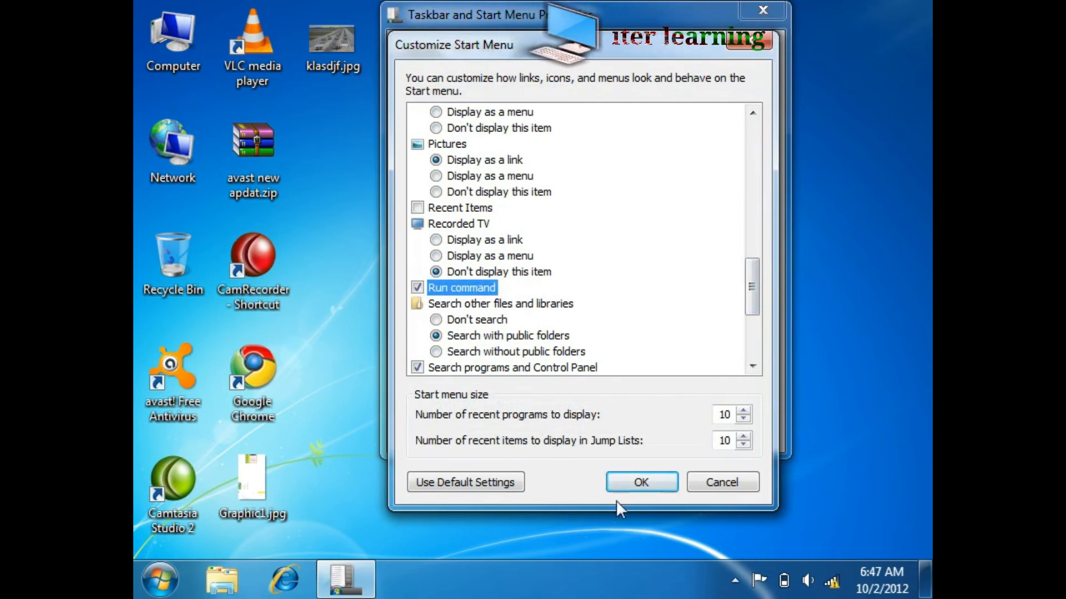
{"action": "left_click", "coordinate": [641, 482]}
{"action": "left_click", "coordinate": [740, 434]}
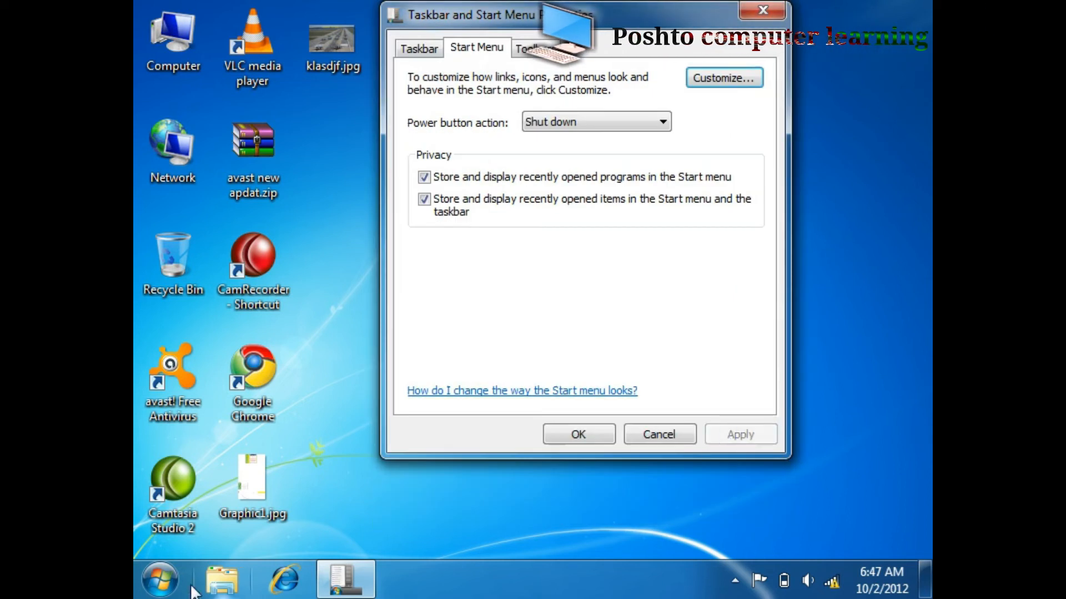
{"action": "left_click", "coordinate": [160, 579]}
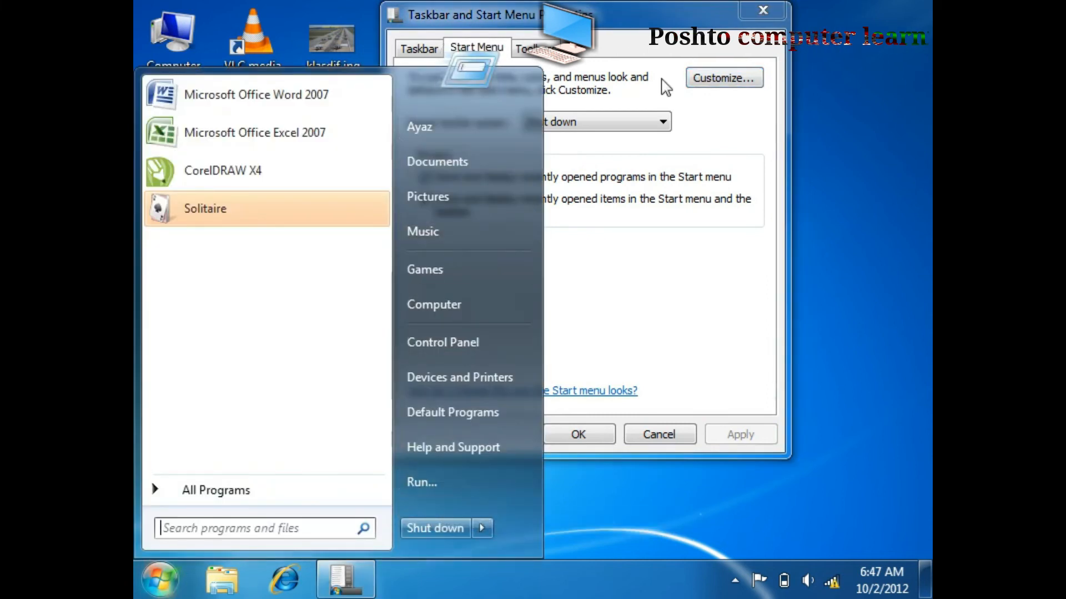
Review the remaining items in the Start menu customization list, compare them with the Start menu, and close the settings
{"action": "left_click", "coordinate": [733, 82]}
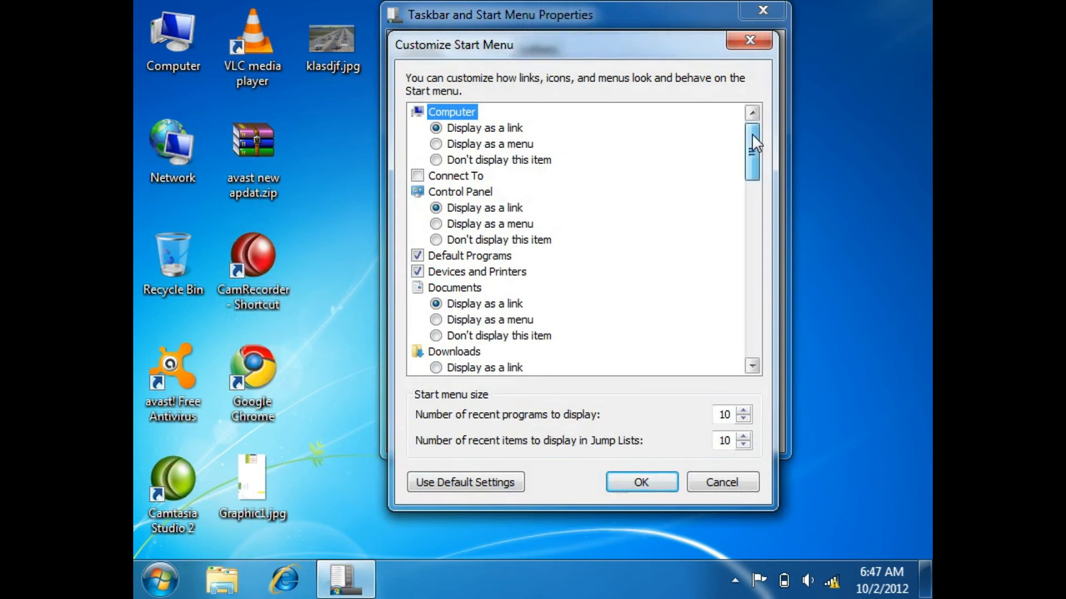
{"action": "left_click_drag", "start_coordinate": [752, 133], "coordinate": [751, 149]}
{"action": "left_click_drag", "start_coordinate": [752, 176], "coordinate": [750, 267]}
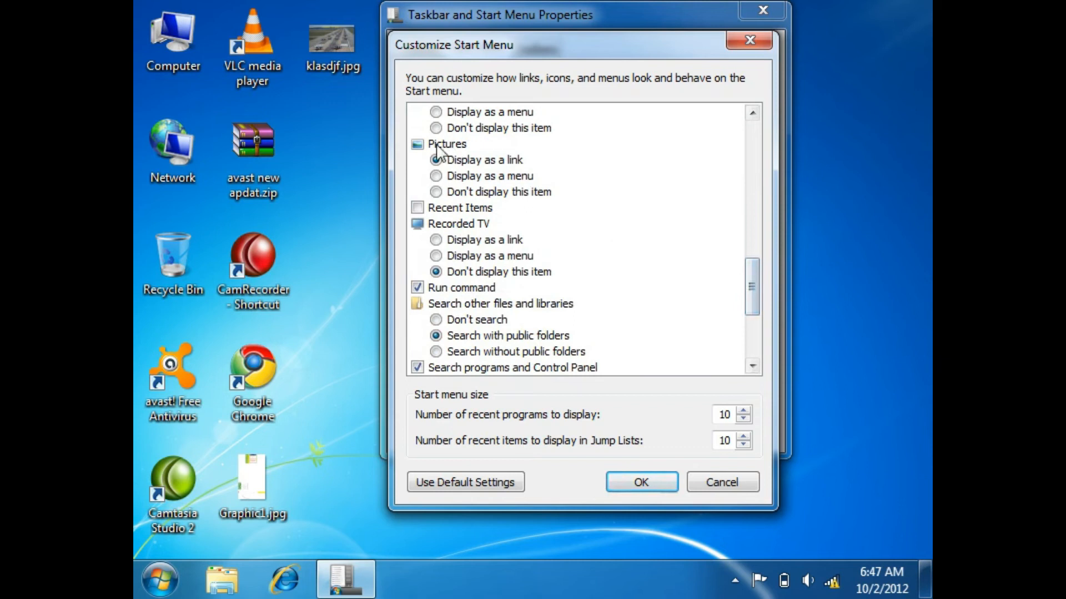
{"action": "left_click", "coordinate": [169, 578]}
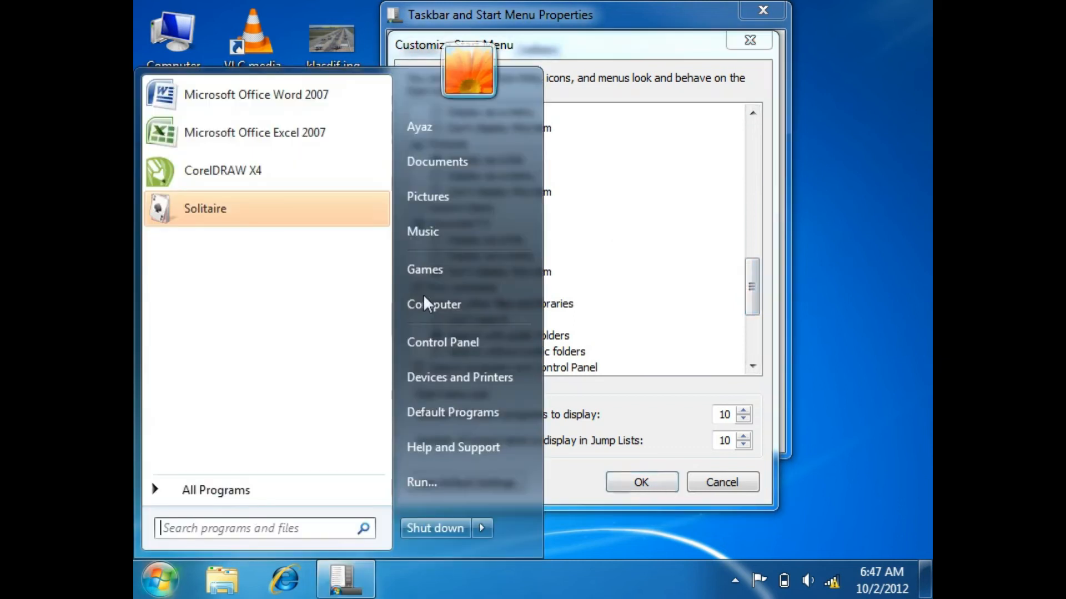
{"action": "left_click", "coordinate": [713, 198]}
{"action": "left_click_drag", "start_coordinate": [755, 283], "coordinate": [755, 345]}
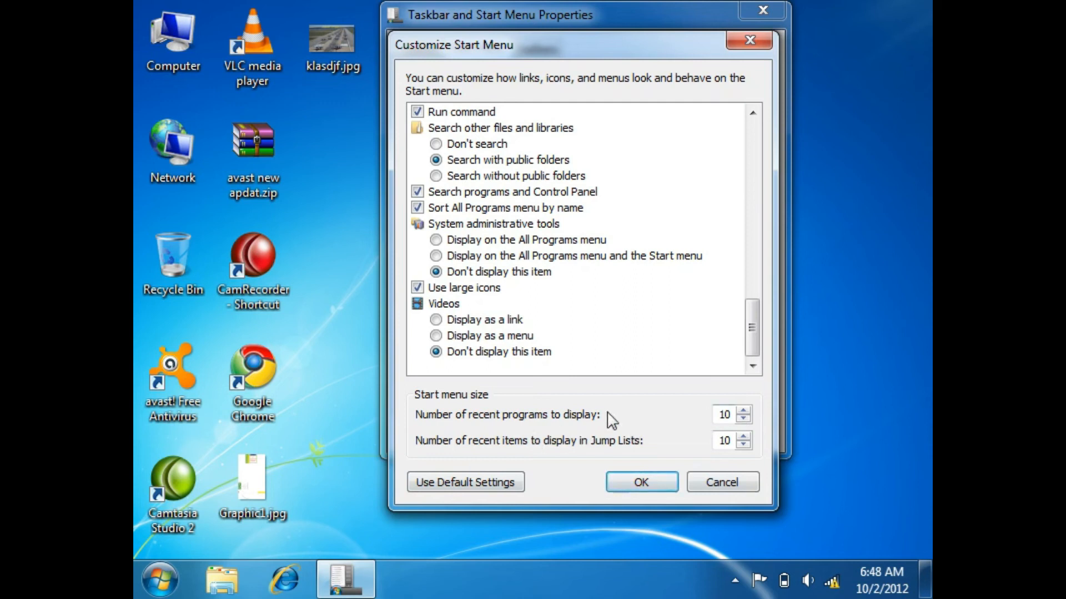
{"action": "key", "text": "Escape"}
{"action": "key", "text": "Escape"}
Search the Start menu for PowerPoint and open Microsoft Office PowerPoint 2007
{"action": "left_click", "coordinate": [164, 577]}
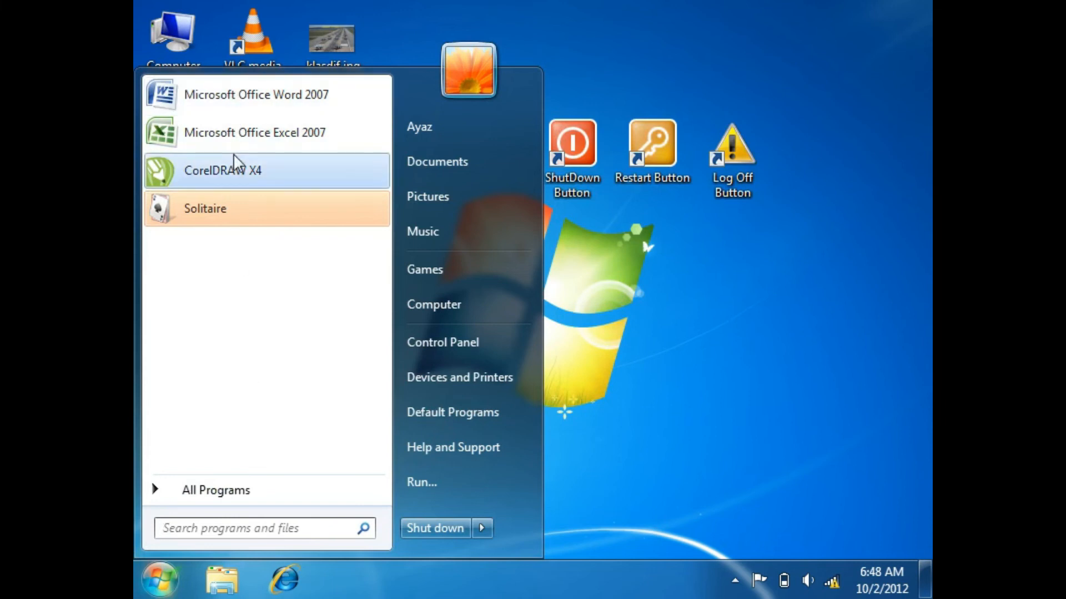
{"action": "left_click", "coordinate": [246, 528]}
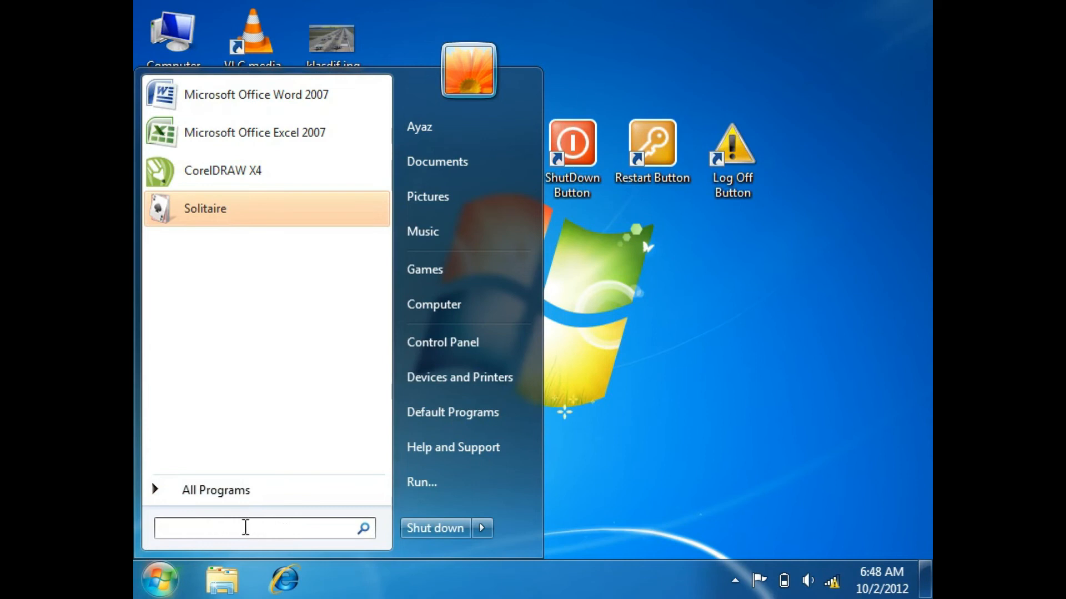
{"action": "type", "text": "power"}
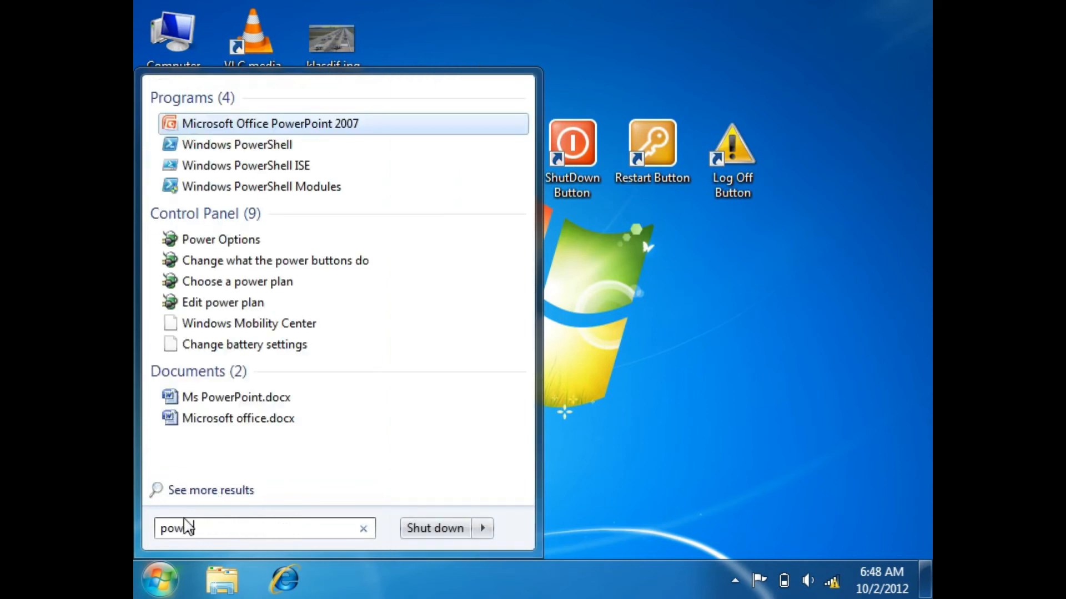
{"action": "left_click", "coordinate": [267, 125]}
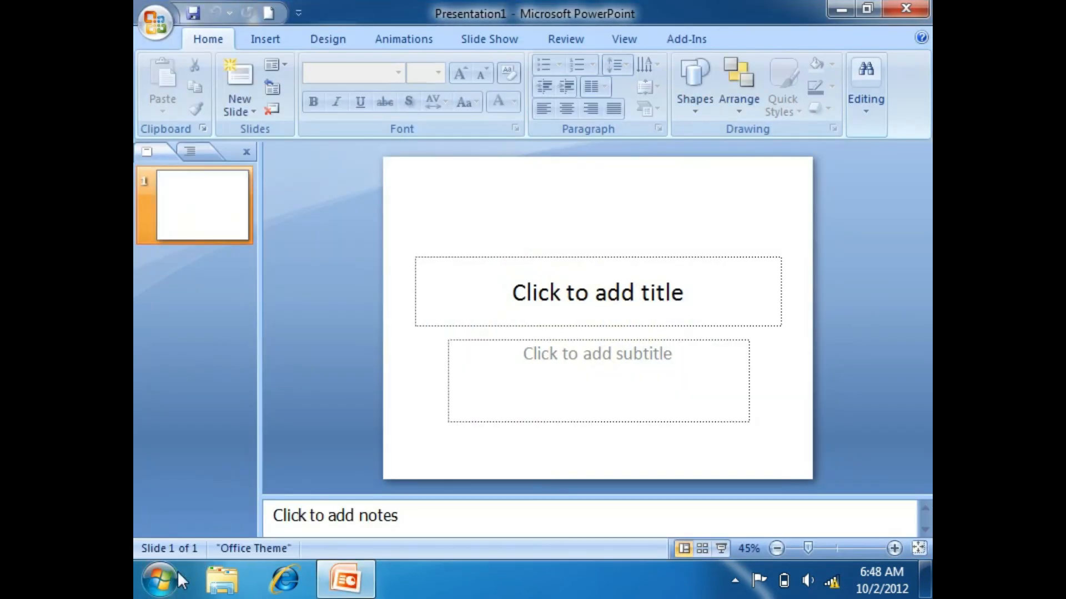
Search the Start menu for Notepad and open it
{"action": "left_click", "coordinate": [173, 571]}
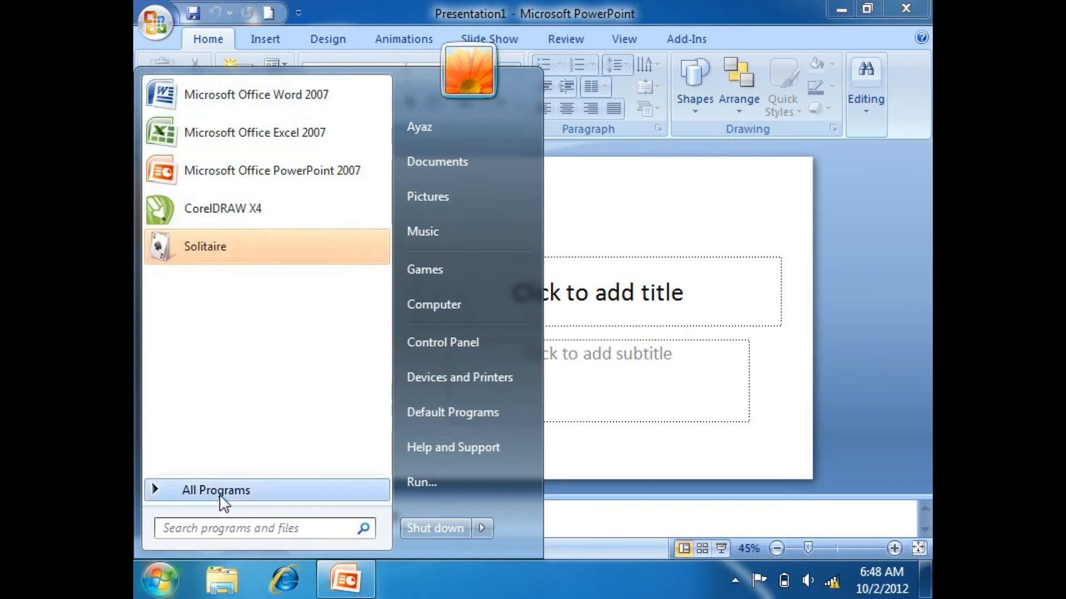
{"action": "left_click", "coordinate": [222, 526]}
{"action": "type", "text": "notes"}
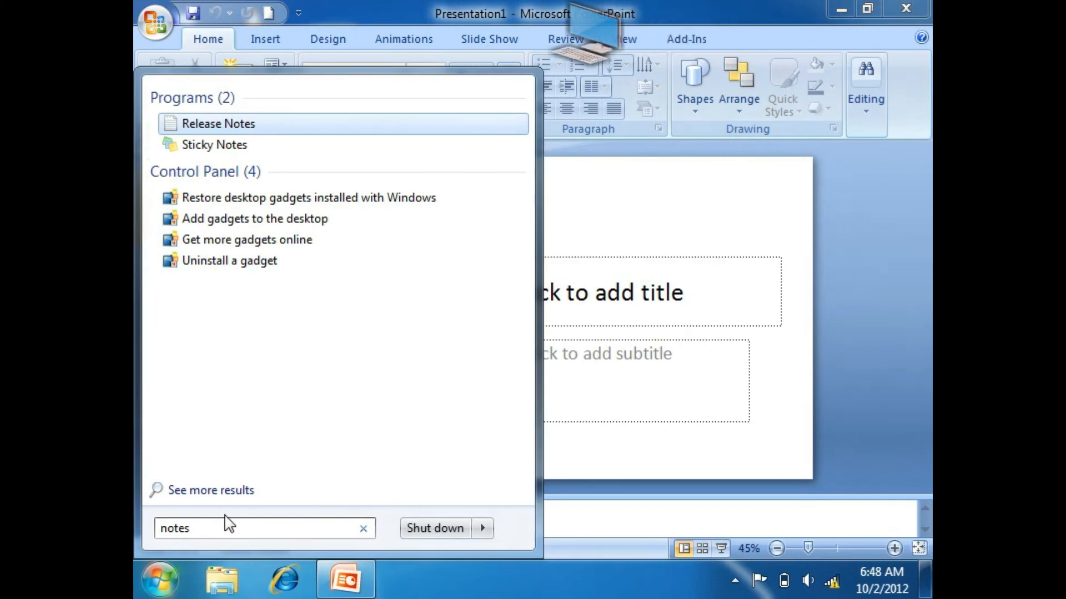
{"action": "key", "text": "BackSpace"}
{"action": "key", "text": "Escape"}
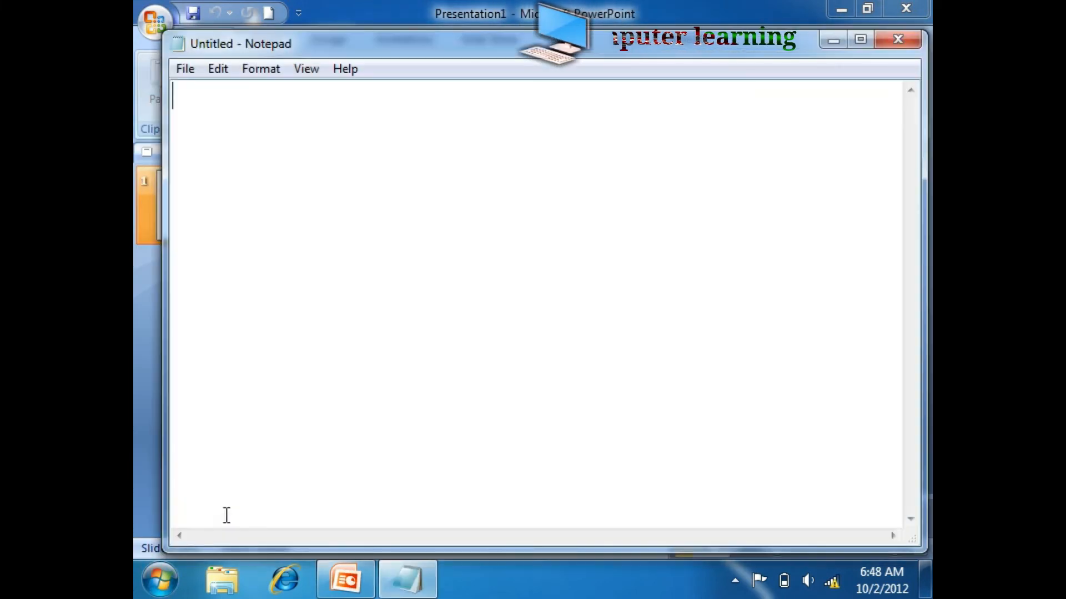
Check the recent programs in the Start menu and close both PowerPoint and Notepad
{"action": "left_click", "coordinate": [165, 576]}
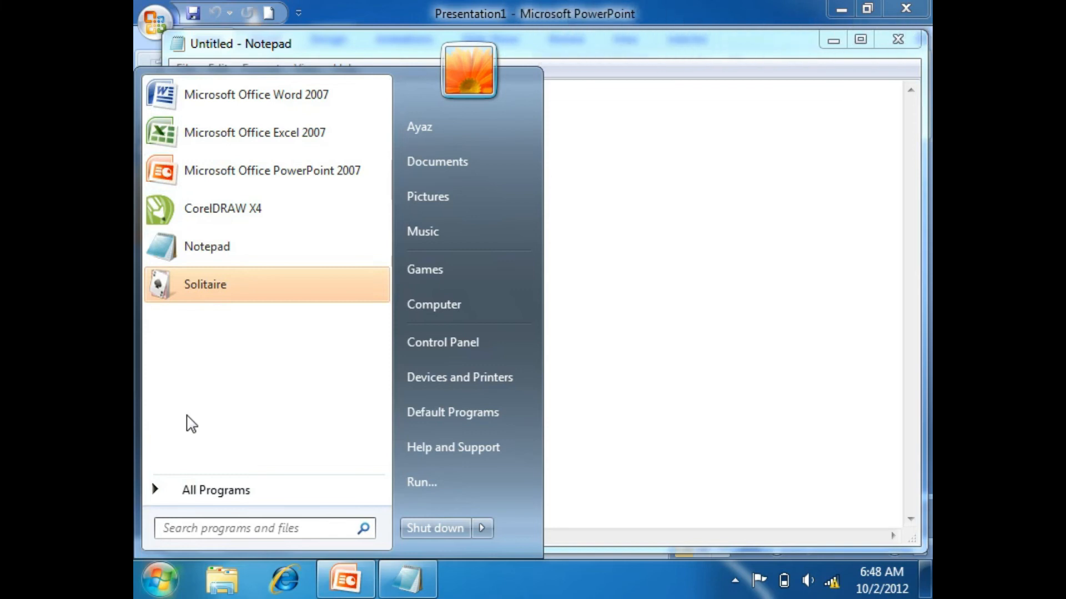
{"action": "left_click", "coordinate": [913, 8]}
{"action": "left_click", "coordinate": [899, 38]}
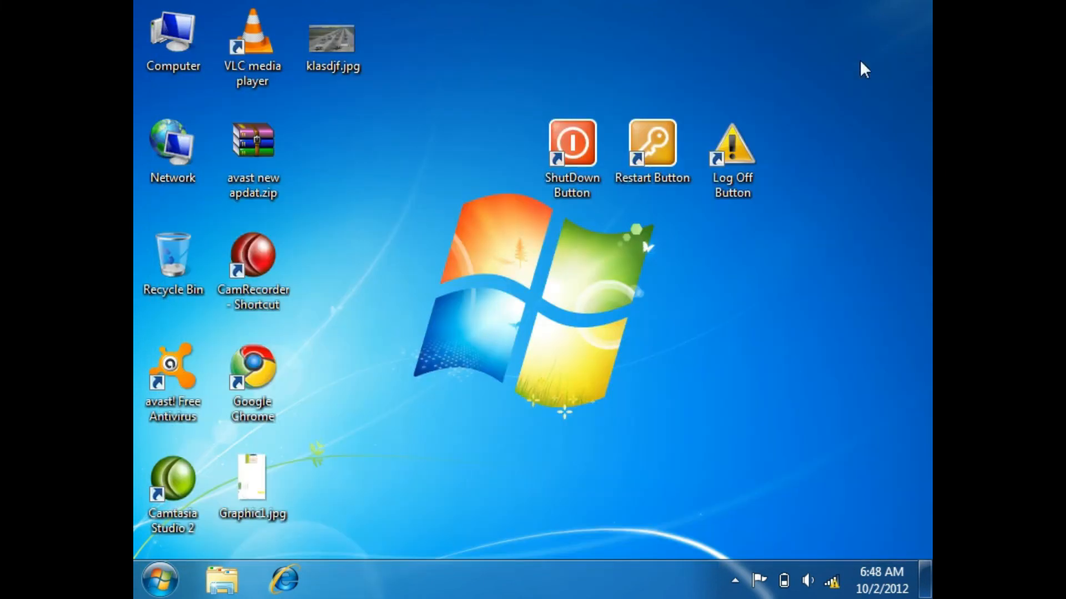
Set the number of recent programs to display in the Start menu to 2, apply the change and check the Start menu
{"action": "right_click", "coordinate": [502, 574]}
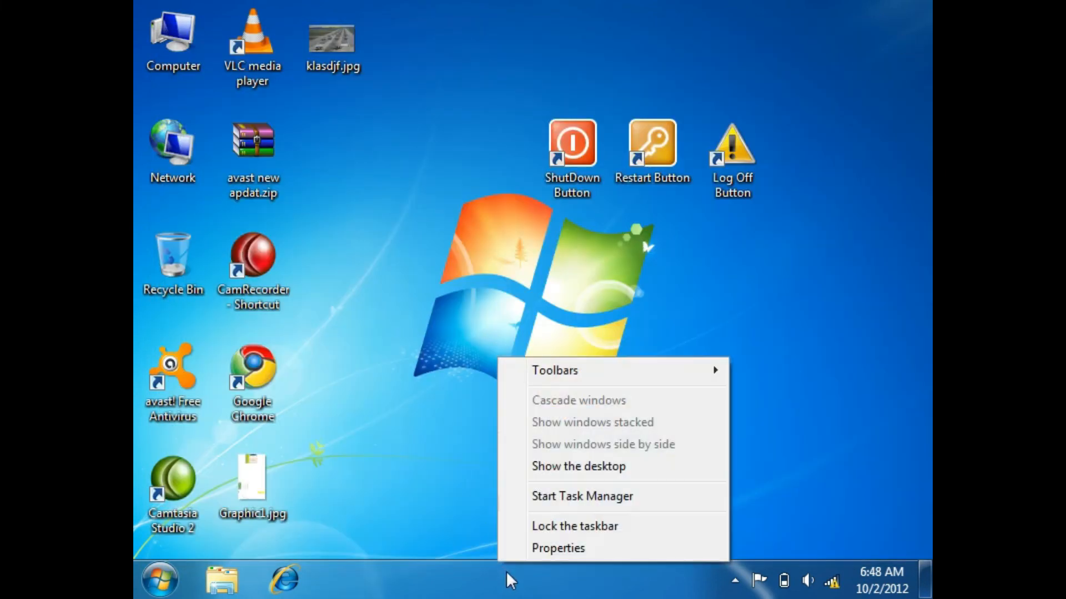
{"action": "left_click", "coordinate": [541, 548]}
{"action": "left_click_drag", "start_coordinate": [395, 109], "coordinate": [531, 43]}
{"action": "left_click", "coordinate": [366, 76]}
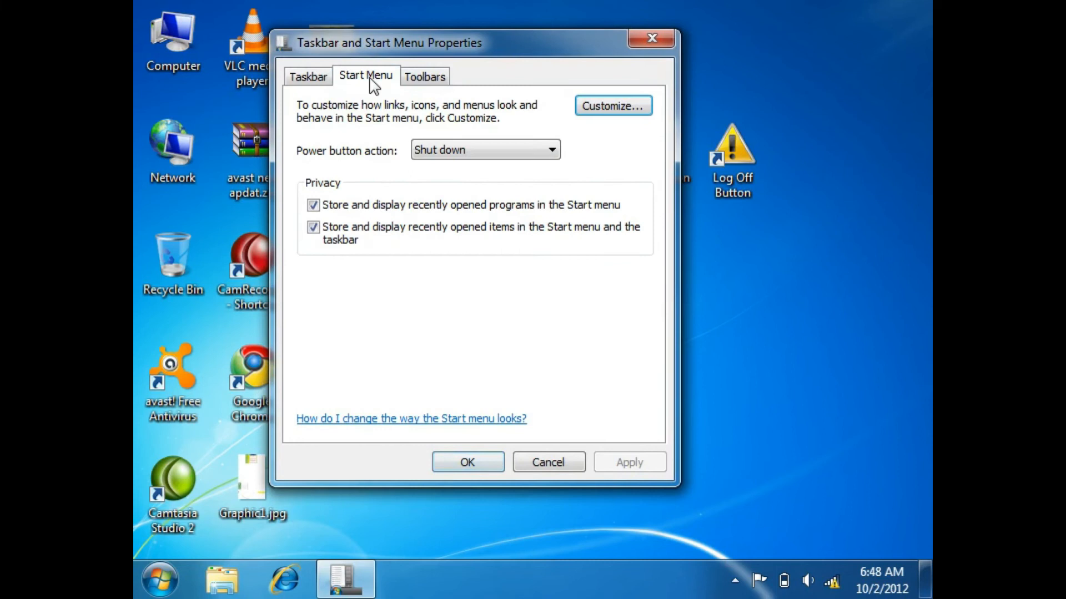
{"action": "left_click", "coordinate": [586, 105]}
{"action": "left_click_drag", "start_coordinate": [536, 66], "coordinate": [611, 24]}
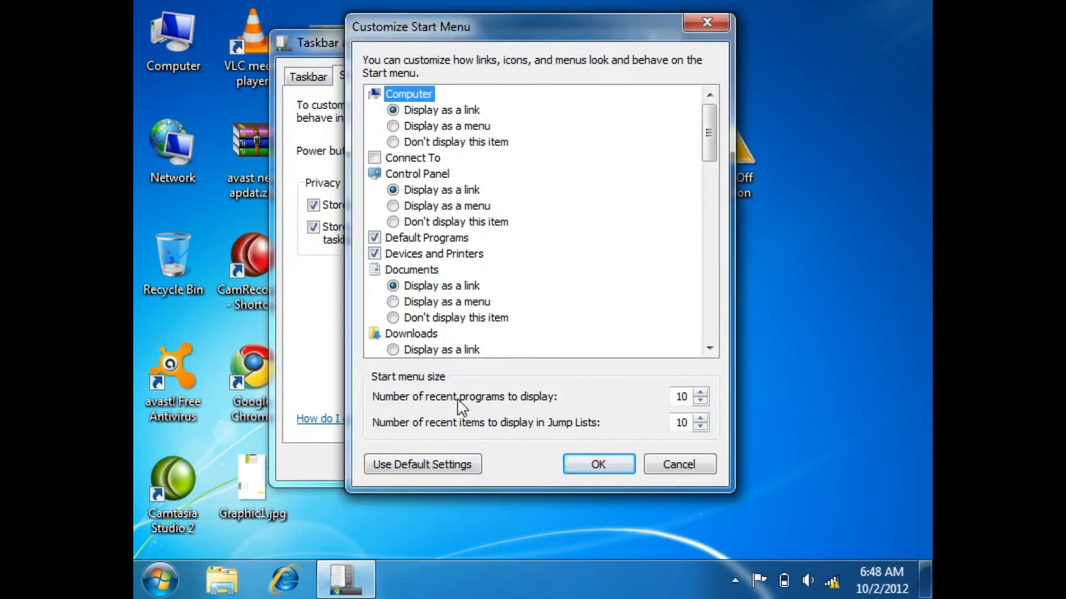
{"action": "left_click", "coordinate": [690, 396]}
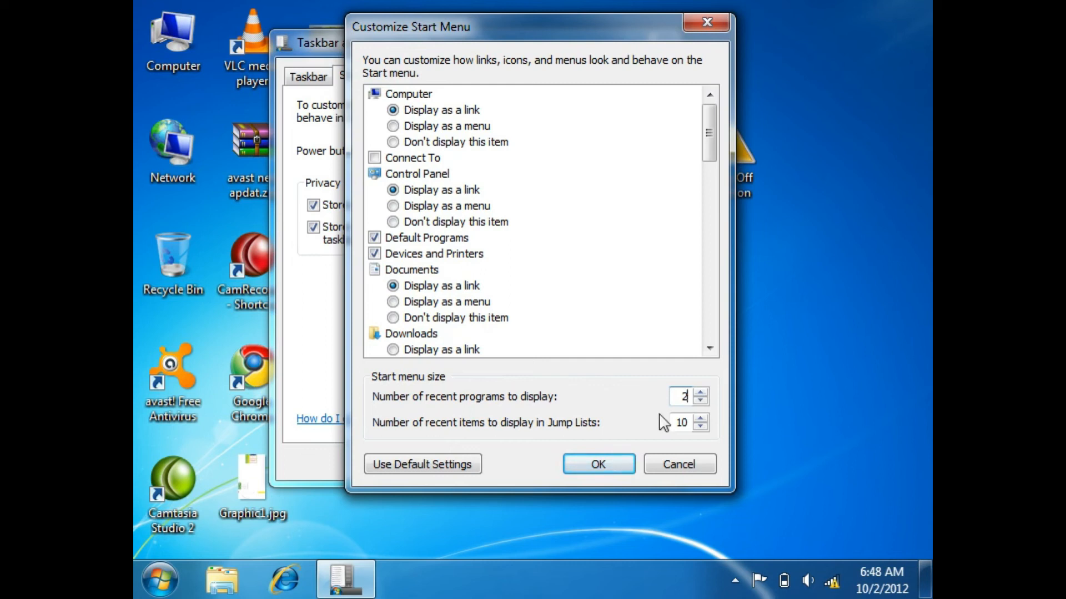
{"action": "left_click", "coordinate": [598, 464]}
{"action": "left_click", "coordinate": [630, 462]}
{"action": "left_click", "coordinate": [161, 582]}
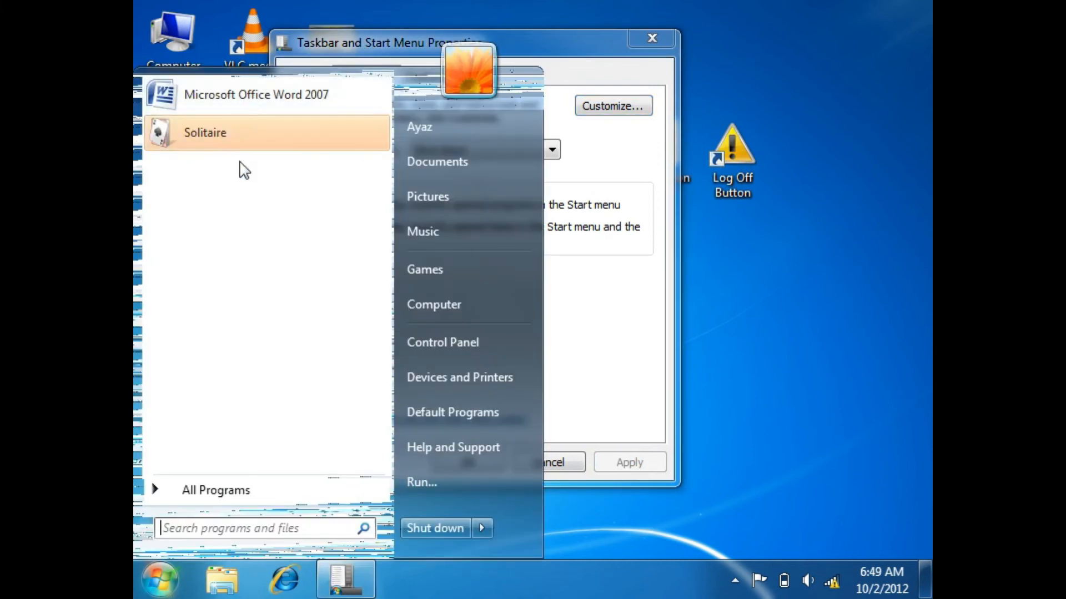
{"action": "left_click", "coordinate": [618, 322]}
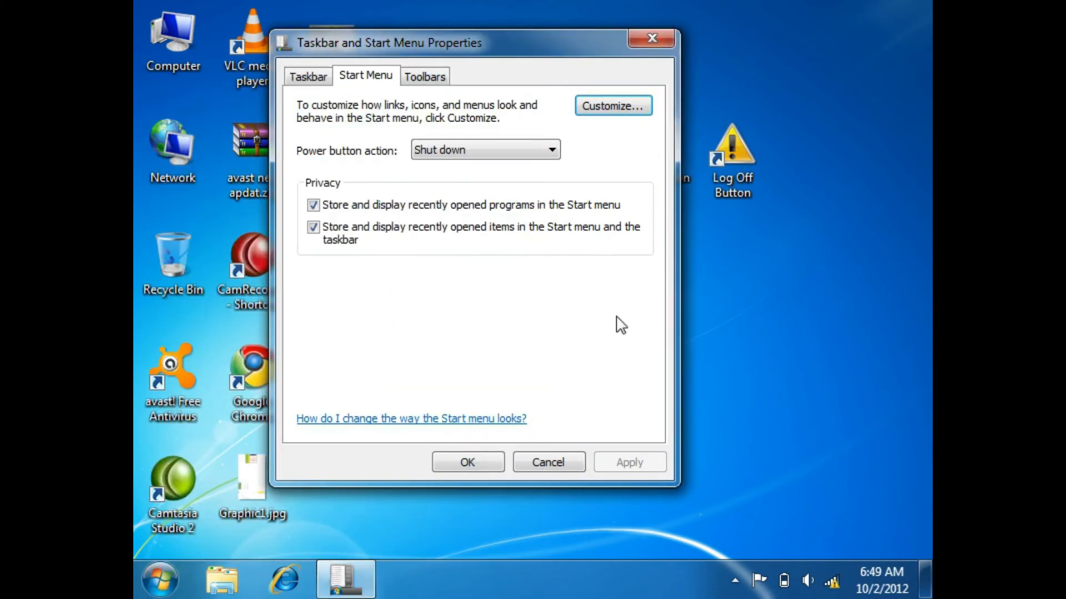
Set the number of recent programs to display to 3, apply the change and check the Start menu
{"action": "left_click", "coordinate": [613, 111]}
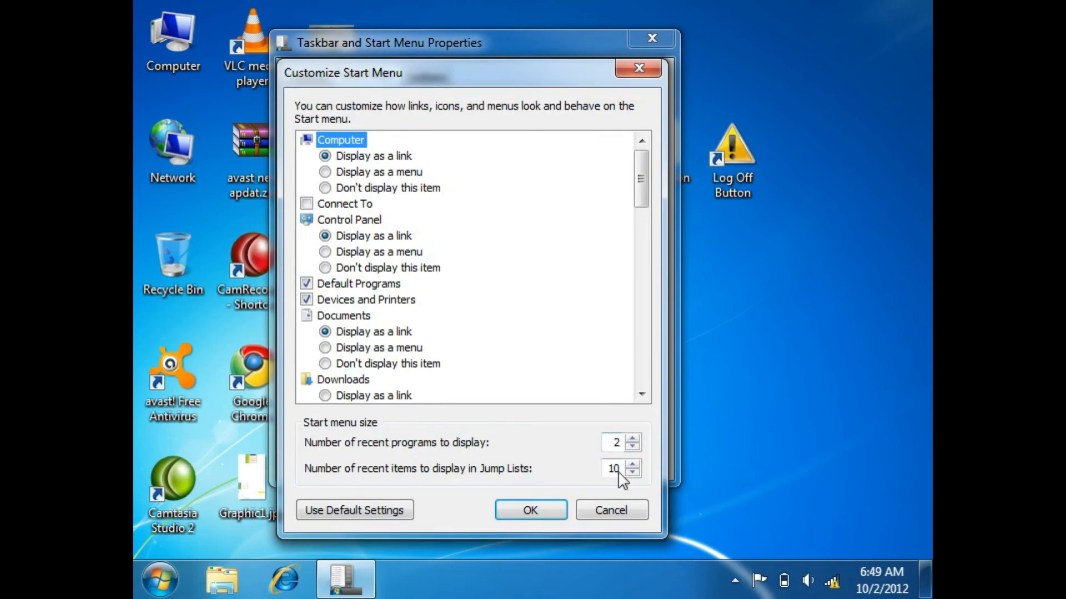
{"action": "left_click", "coordinate": [632, 438]}
{"action": "left_click", "coordinate": [537, 513]}
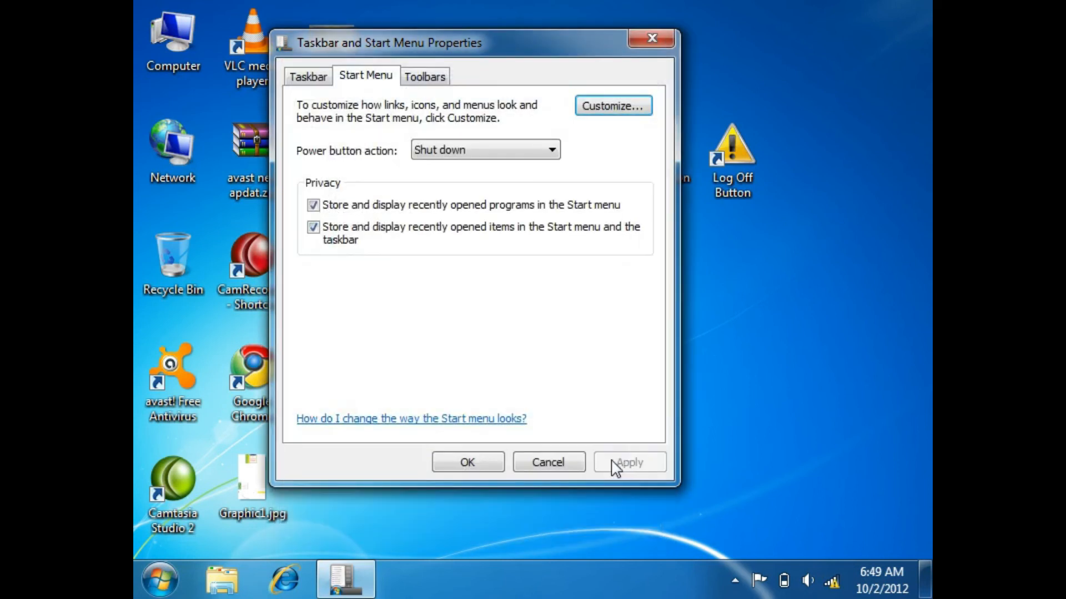
{"action": "left_click", "coordinate": [160, 580]}
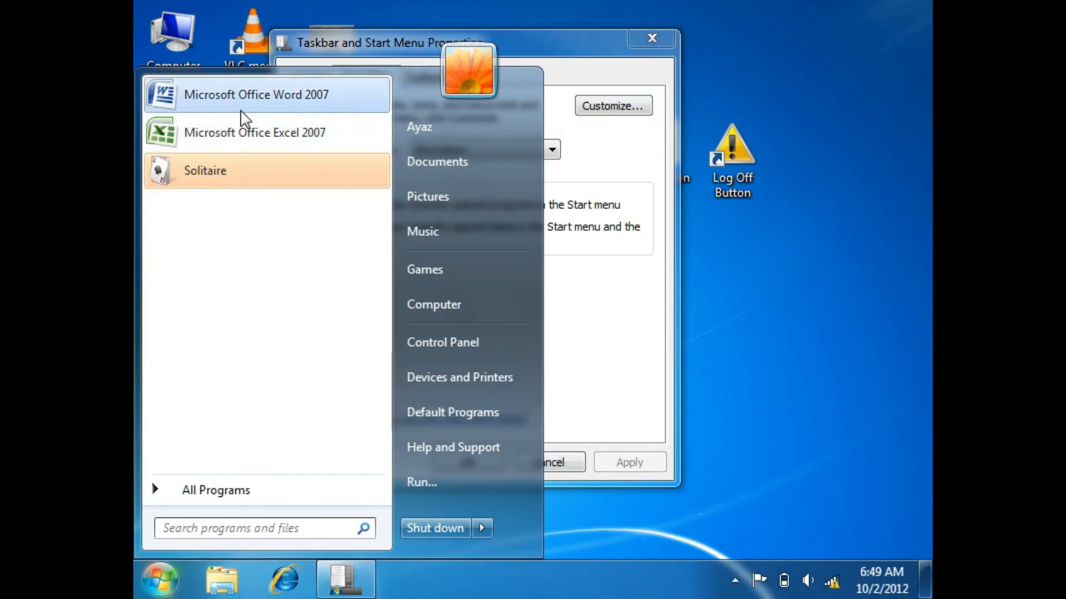
{"action": "left_click", "coordinate": [620, 101]}
Set the number of recent programs to display to 10 and accept the Start menu customization
{"action": "left_click", "coordinate": [622, 108]}
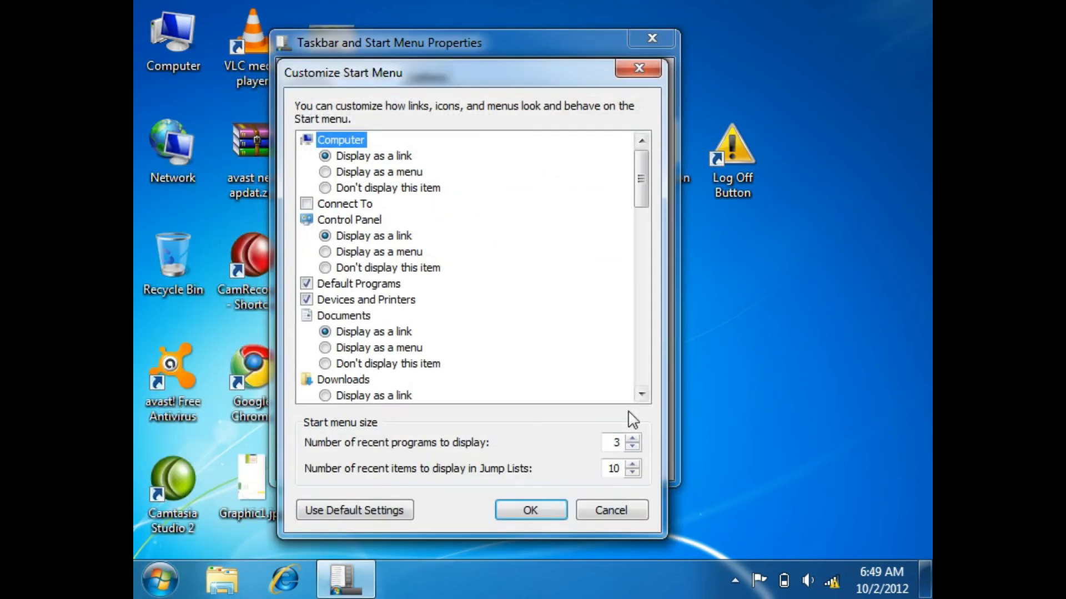
{"action": "left_click_drag", "start_coordinate": [625, 442], "coordinate": [608, 442]}
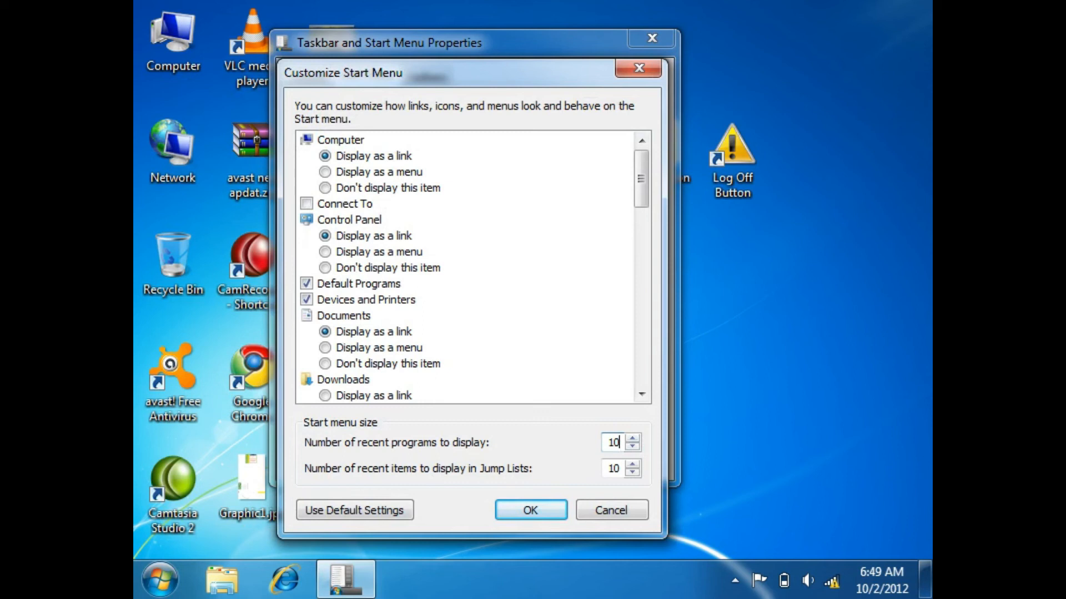
{"action": "left_click", "coordinate": [547, 514]}
Check the Start menu, set Documents to not be displayed in it, and accept the customization and taskbar properties
{"action": "left_click", "coordinate": [624, 111]}
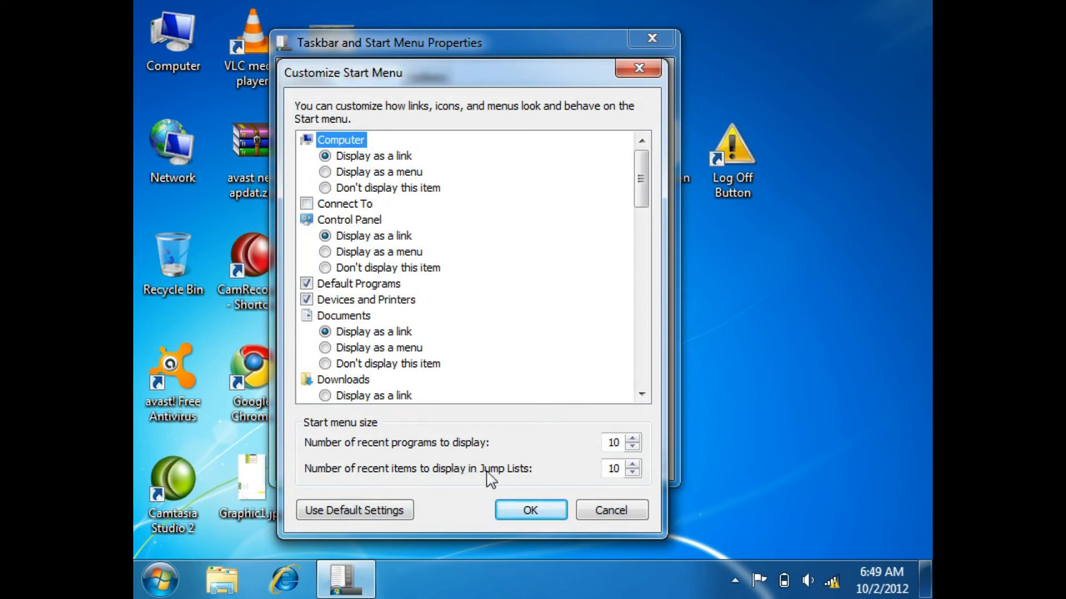
{"action": "left_click", "coordinate": [160, 580]}
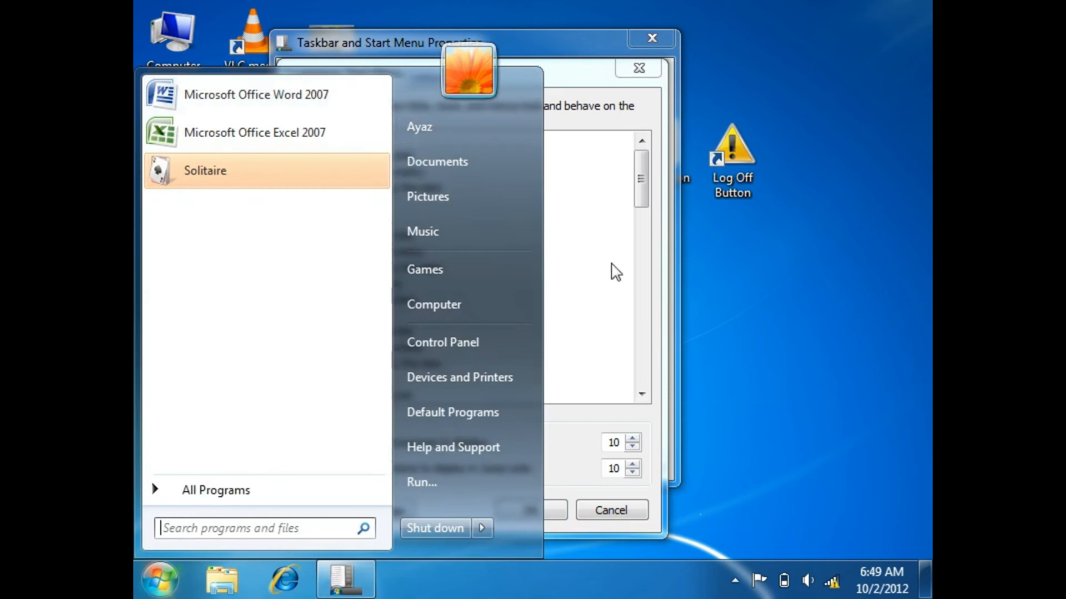
{"action": "left_click", "coordinate": [550, 507]}
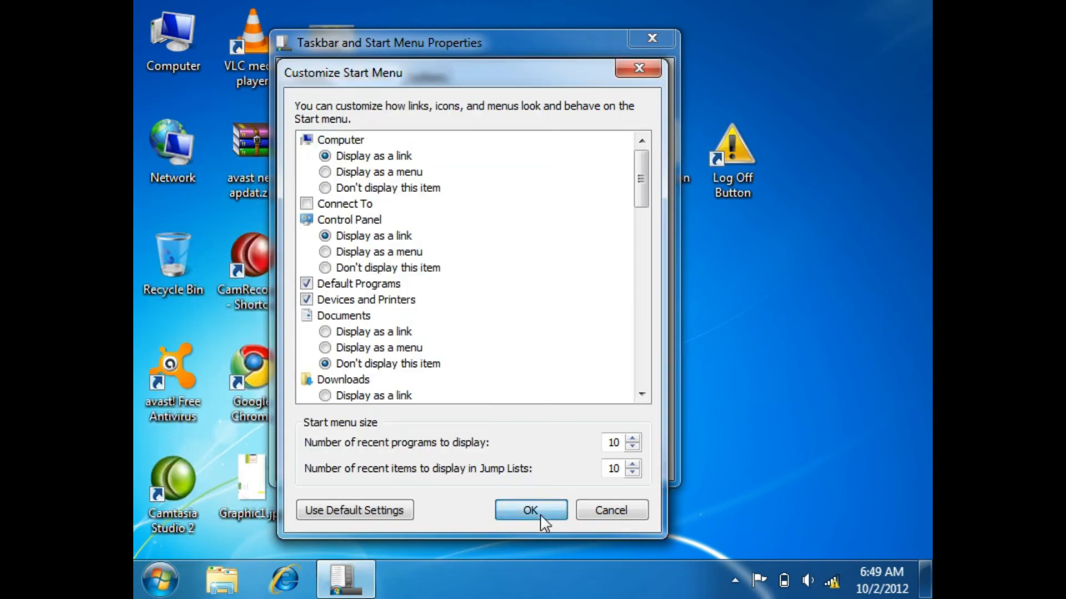
{"action": "left_click", "coordinate": [541, 510]}
{"action": "left_click", "coordinate": [486, 462]}
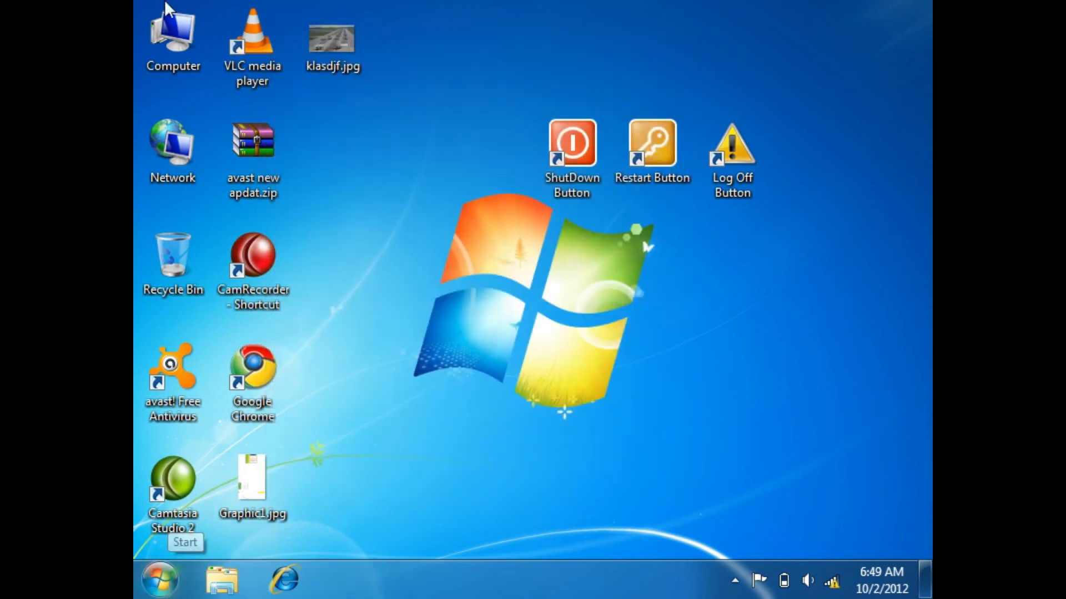
Open the All Notes folder on NEW VOLUME (D:)
{"action": "double_click", "coordinate": [202, 22]}
{"action": "double_click", "coordinate": [623, 151]}
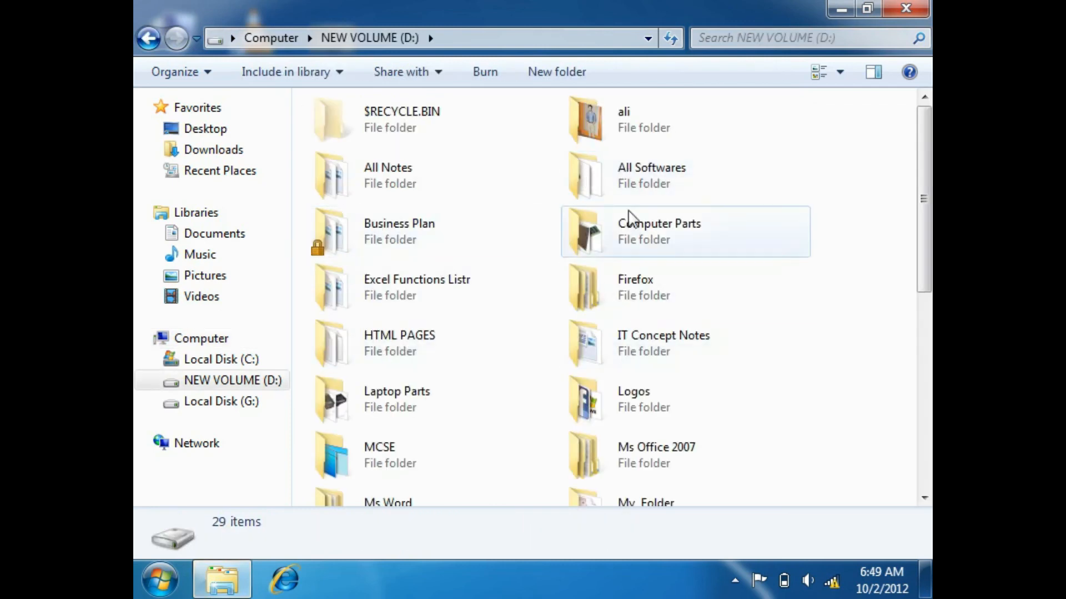
{"action": "left_click", "coordinate": [337, 194]}
{"action": "double_click", "coordinate": [337, 194]}
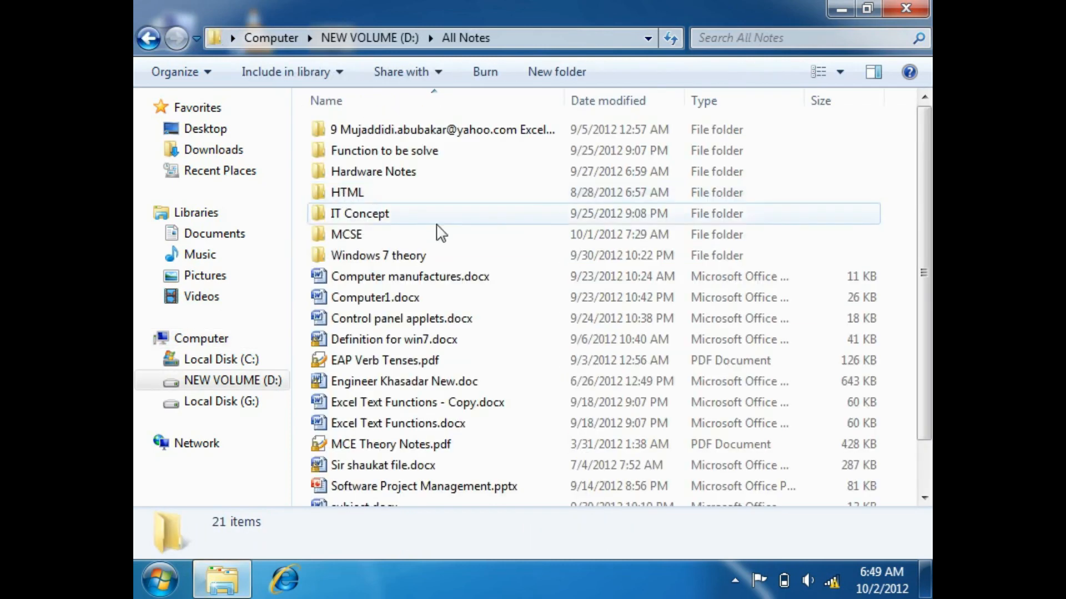
Open and close Computer manufactures.docx, Computer1.docx and Control panel applets.docx one after another
{"action": "double_click", "coordinate": [379, 277]}
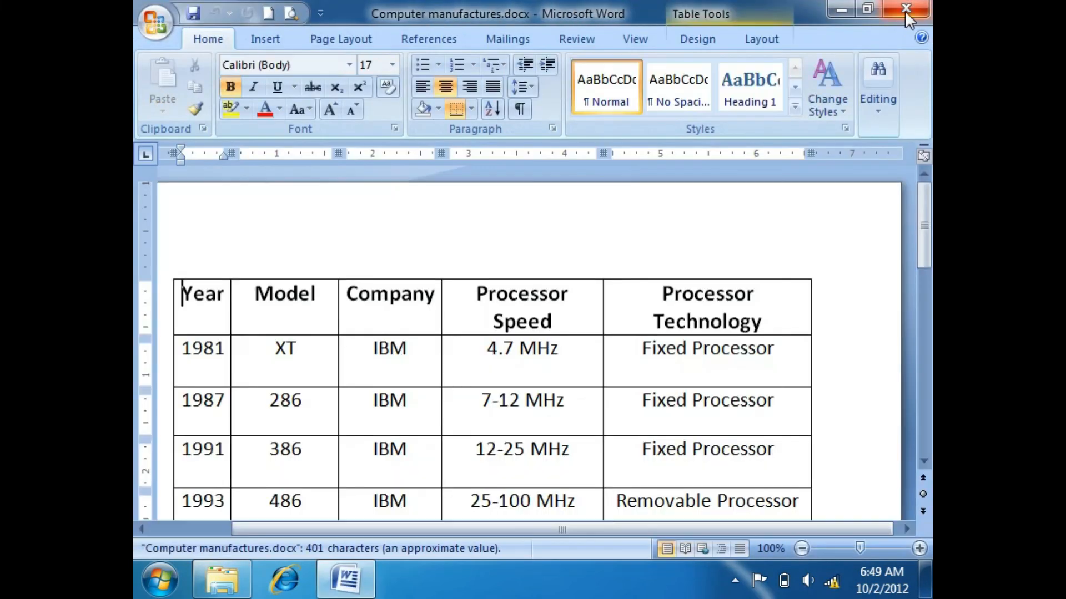
{"action": "left_click", "coordinate": [905, 11]}
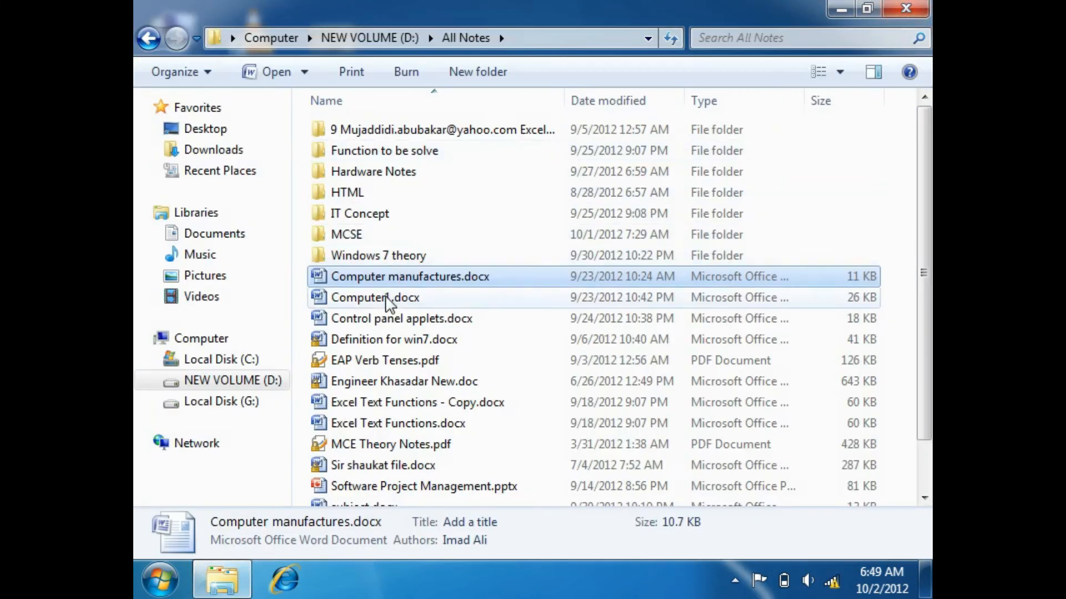
{"action": "left_click", "coordinate": [388, 300]}
{"action": "left_click", "coordinate": [912, 9]}
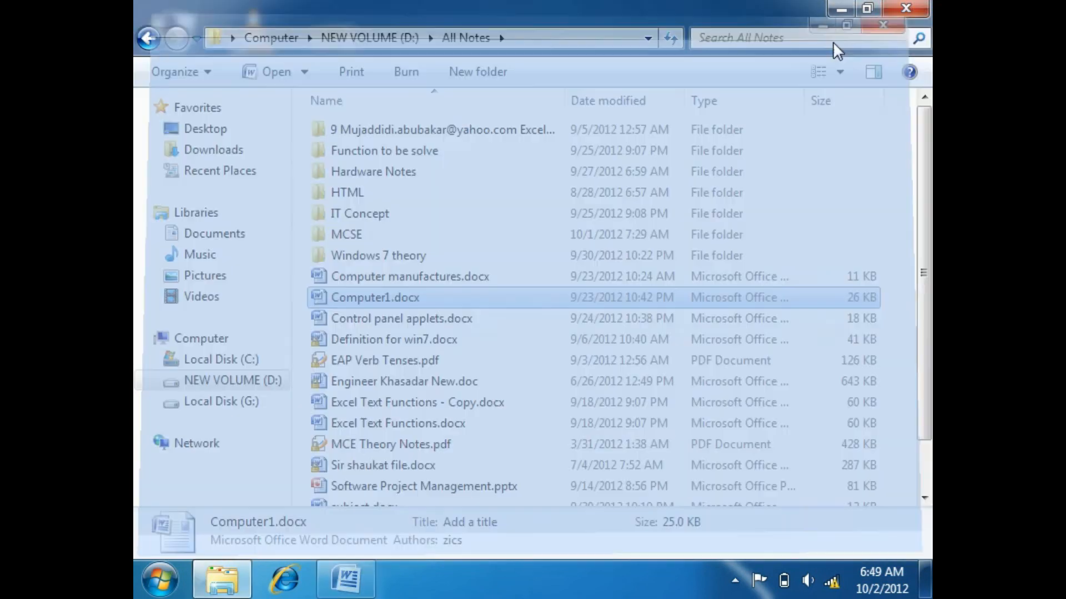
{"action": "double_click", "coordinate": [389, 320]}
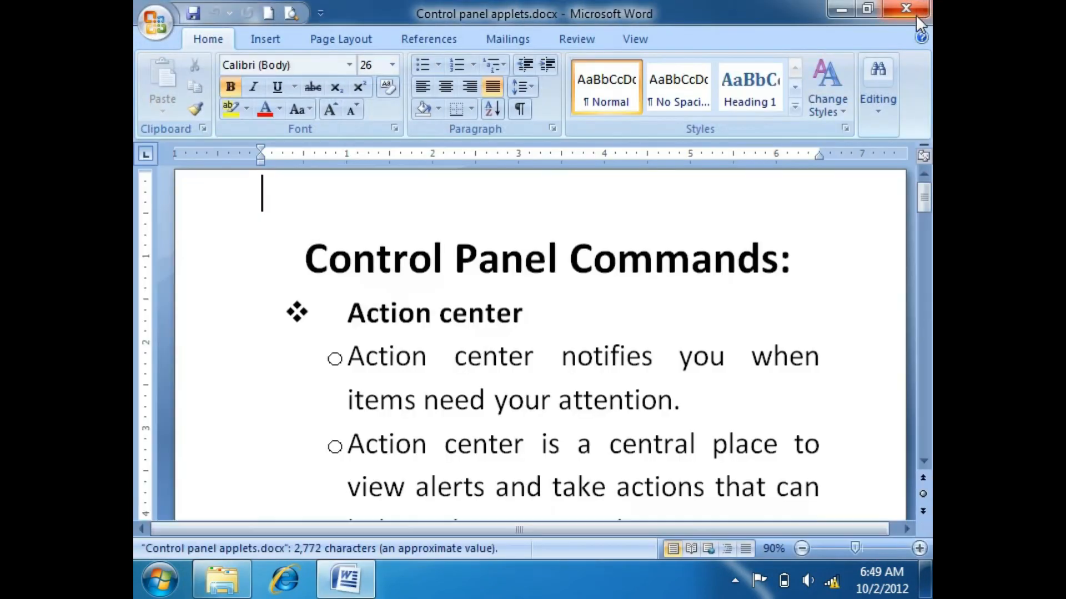
{"action": "left_click", "coordinate": [916, 11]}
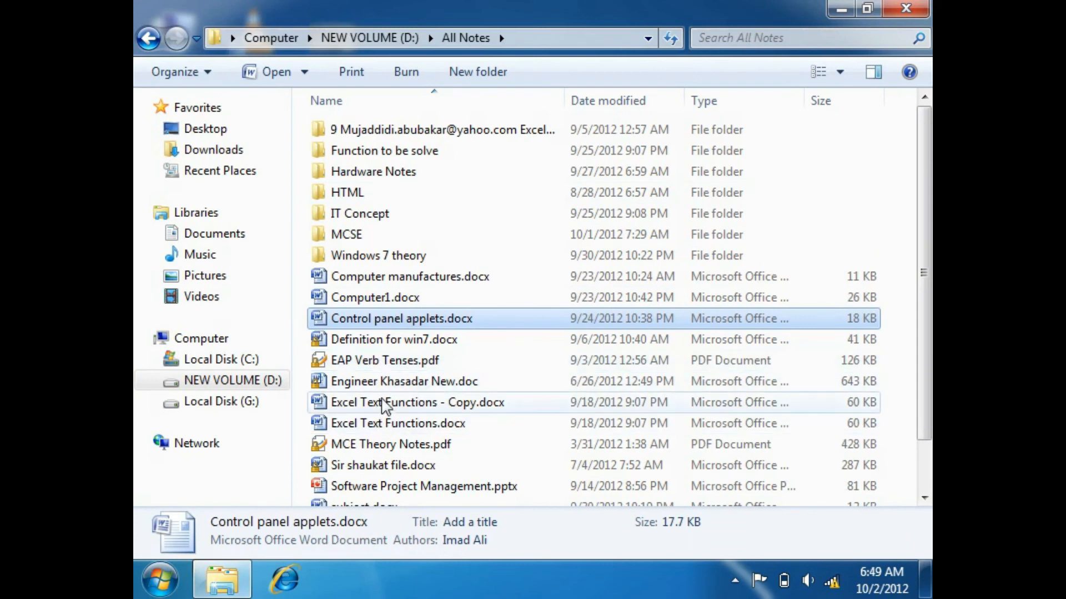
Open and close the engineer's .doc file and Excel Text Functions.docx, close the folder, and view Word's recent documents in the Start menu
{"action": "left_click", "coordinate": [386, 387]}
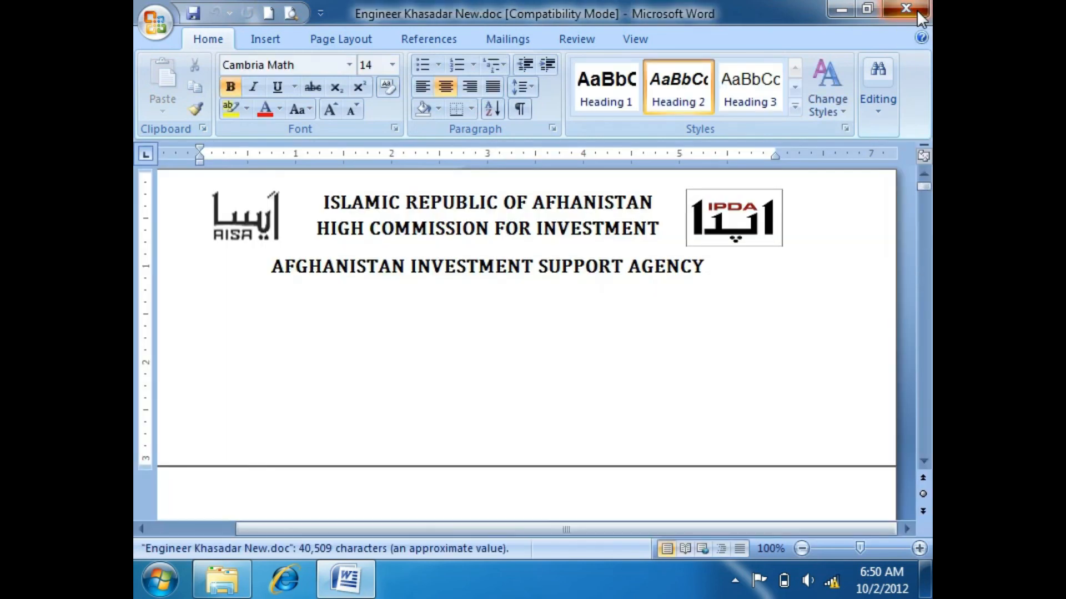
{"action": "left_click", "coordinate": [917, 9]}
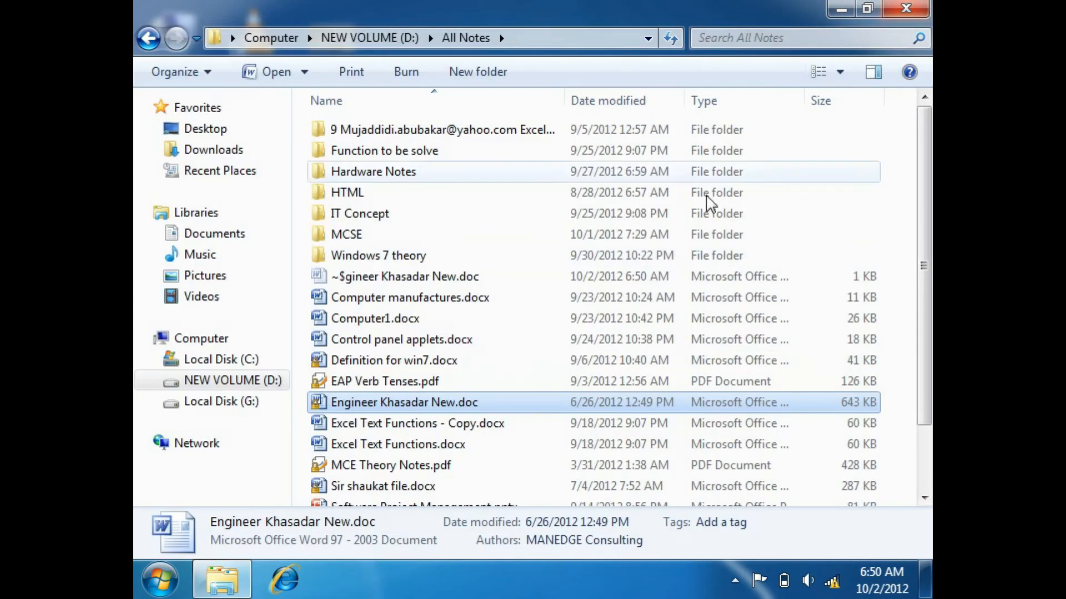
{"action": "left_click", "coordinate": [410, 428]}
{"action": "double_click", "coordinate": [411, 428]}
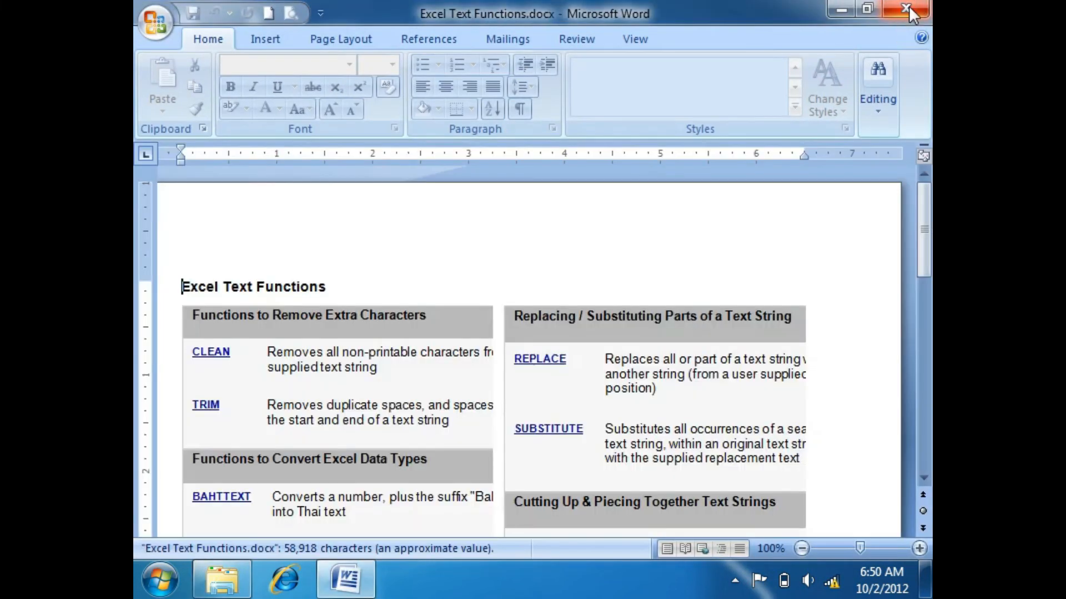
{"action": "left_click", "coordinate": [907, 9]}
{"action": "left_click", "coordinate": [907, 9]}
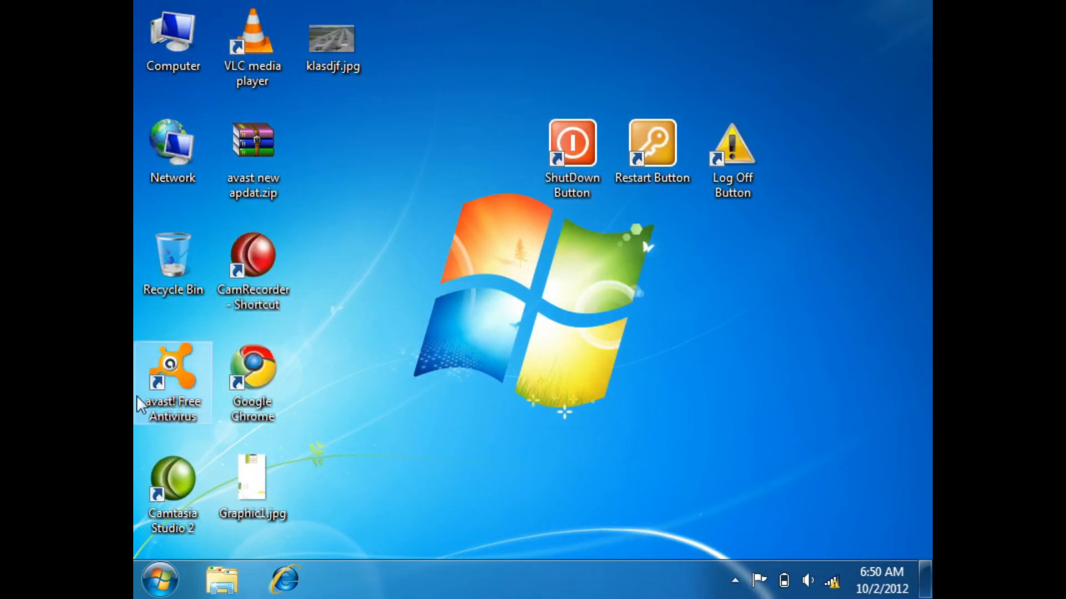
{"action": "left_click", "coordinate": [159, 580]}
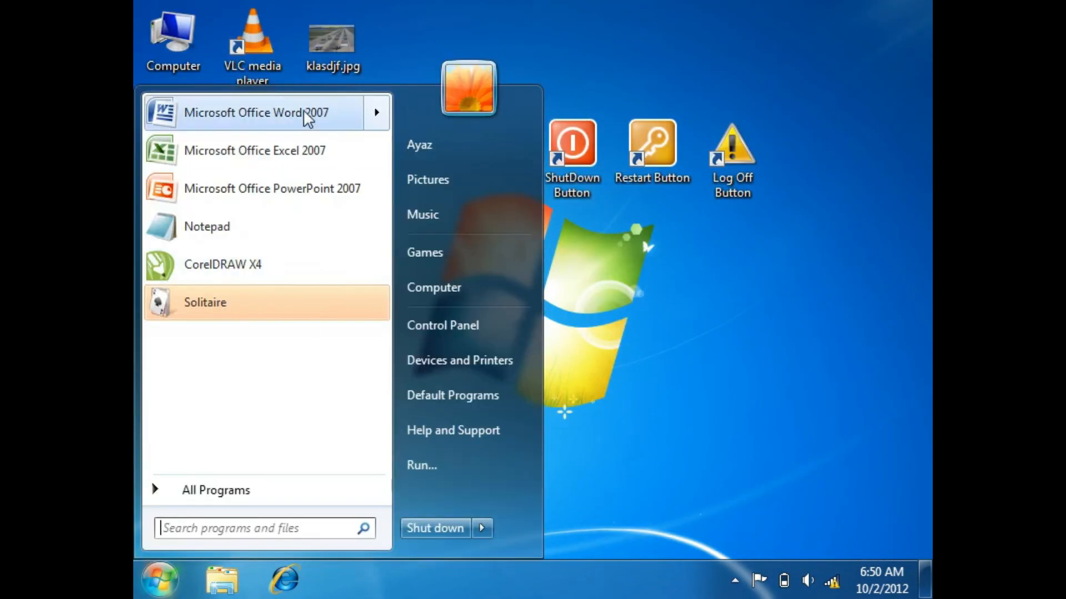
{"action": "mouse_move", "coordinate": [372, 125]}
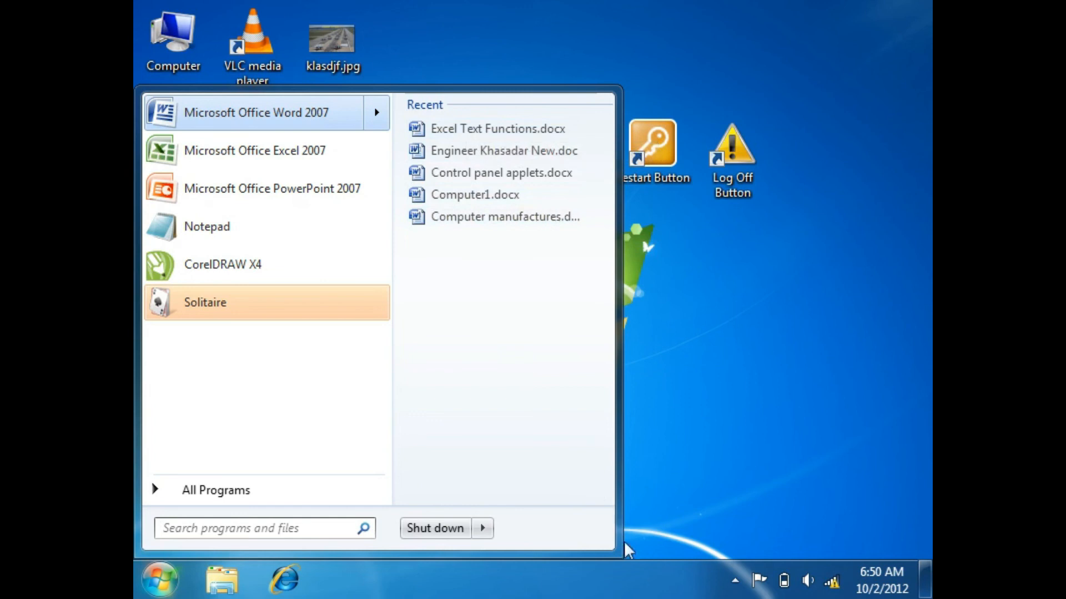
Set the number of recent items in Jump Lists to 2, apply it, and check Word's recent documents in the Start menu
{"action": "right_click", "coordinate": [668, 588]}
{"action": "left_click", "coordinate": [714, 585]}
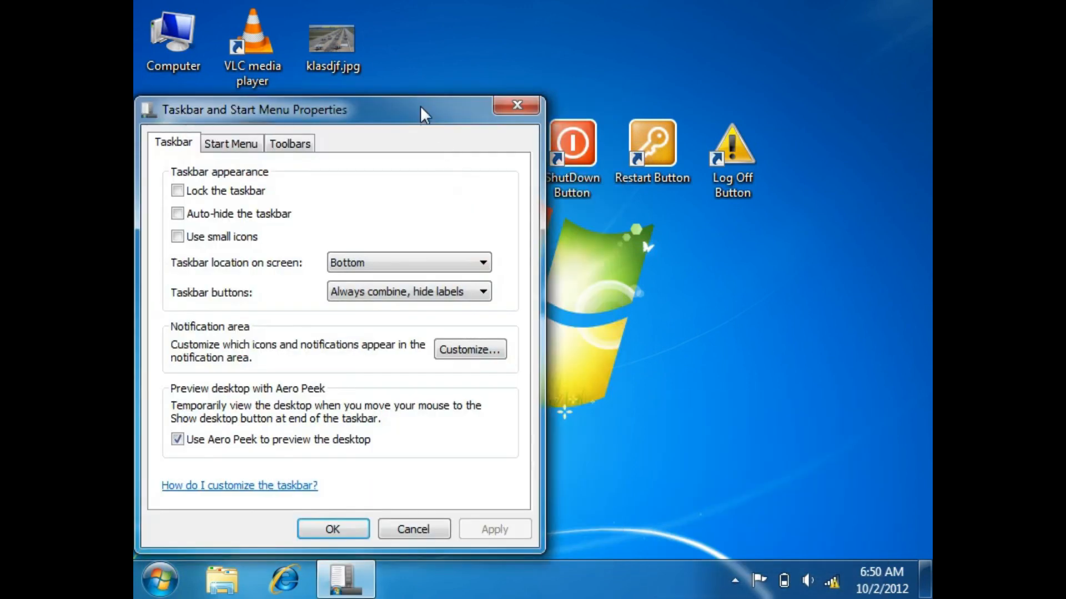
{"action": "left_click_drag", "start_coordinate": [421, 106], "coordinate": [586, 37]}
{"action": "left_click", "coordinate": [415, 61]}
{"action": "left_click", "coordinate": [642, 83]}
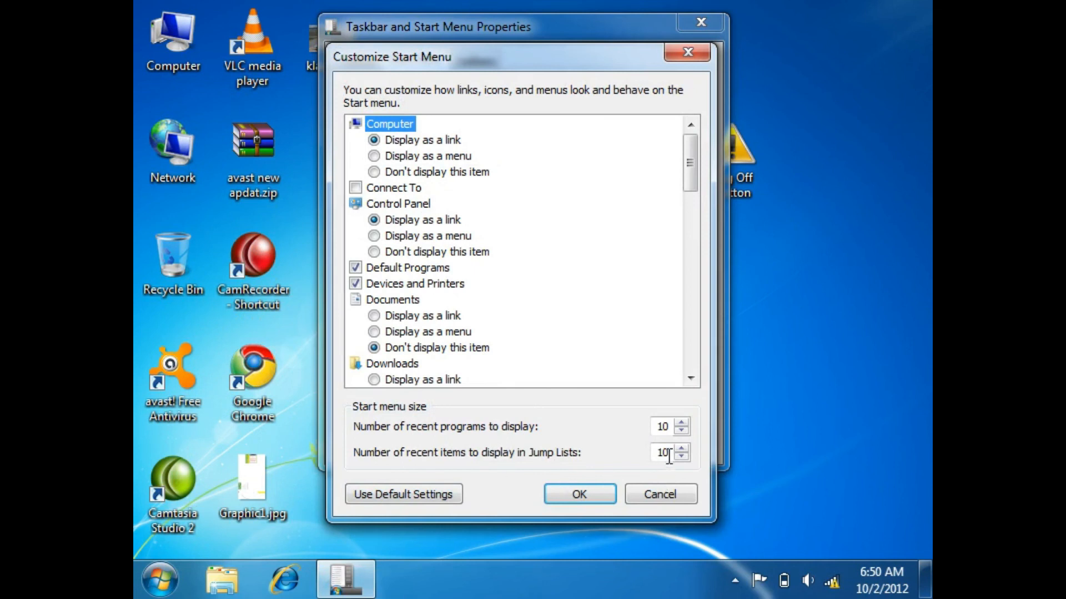
{"action": "double_click", "coordinate": [650, 452]}
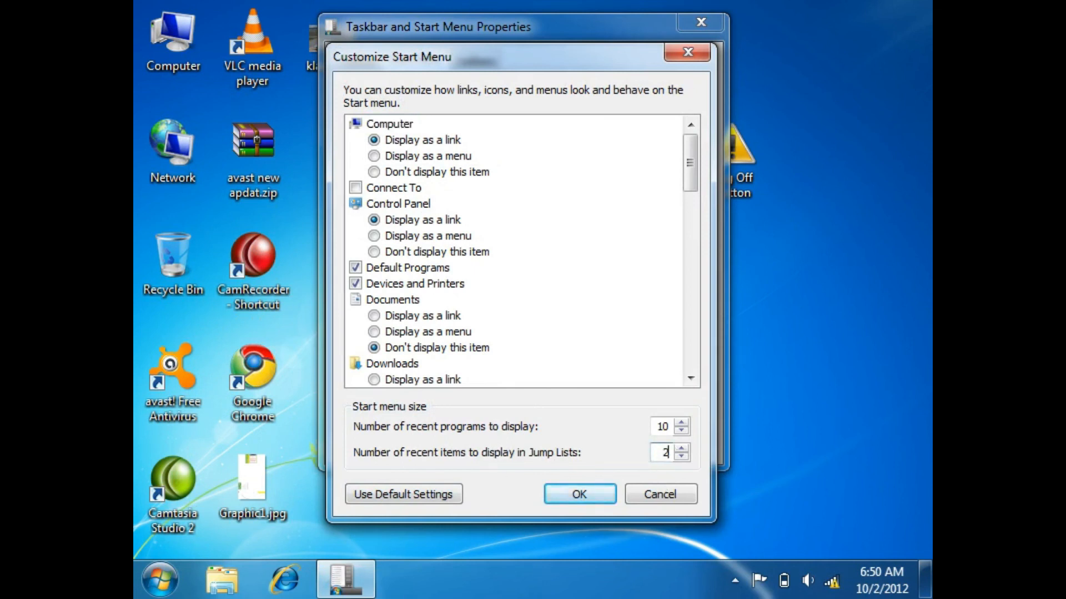
{"action": "left_click", "coordinate": [597, 491]}
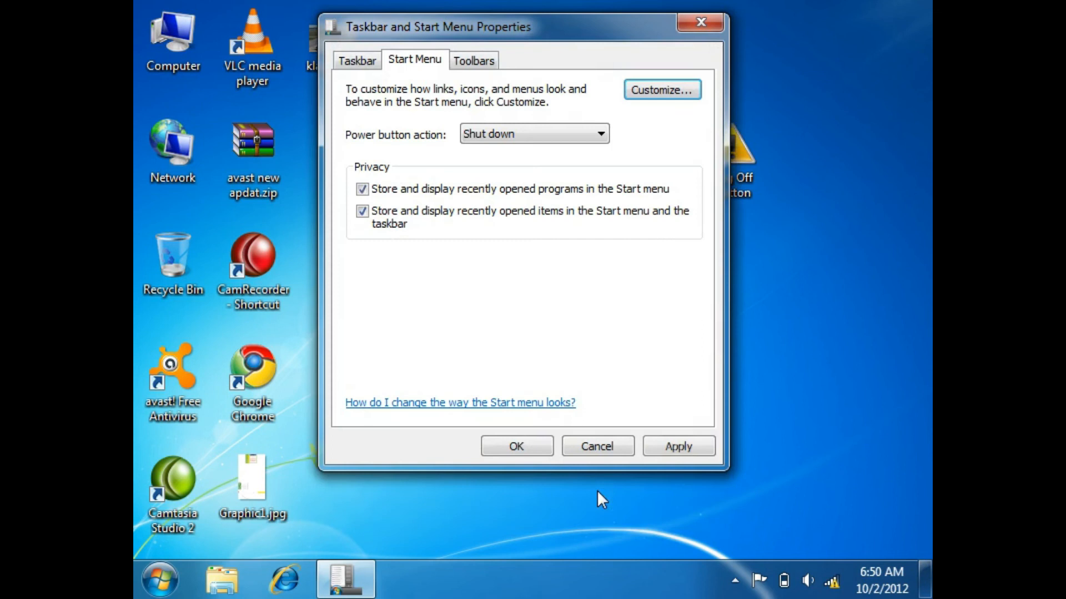
{"action": "left_click", "coordinate": [667, 447]}
{"action": "left_click", "coordinate": [159, 579]}
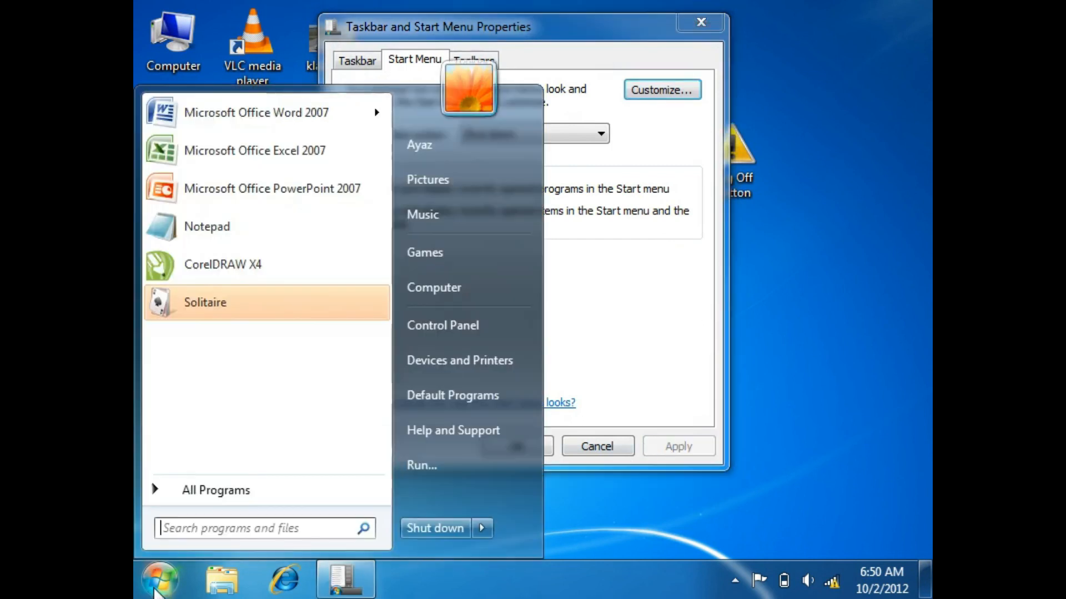
{"action": "mouse_move", "coordinate": [307, 123]}
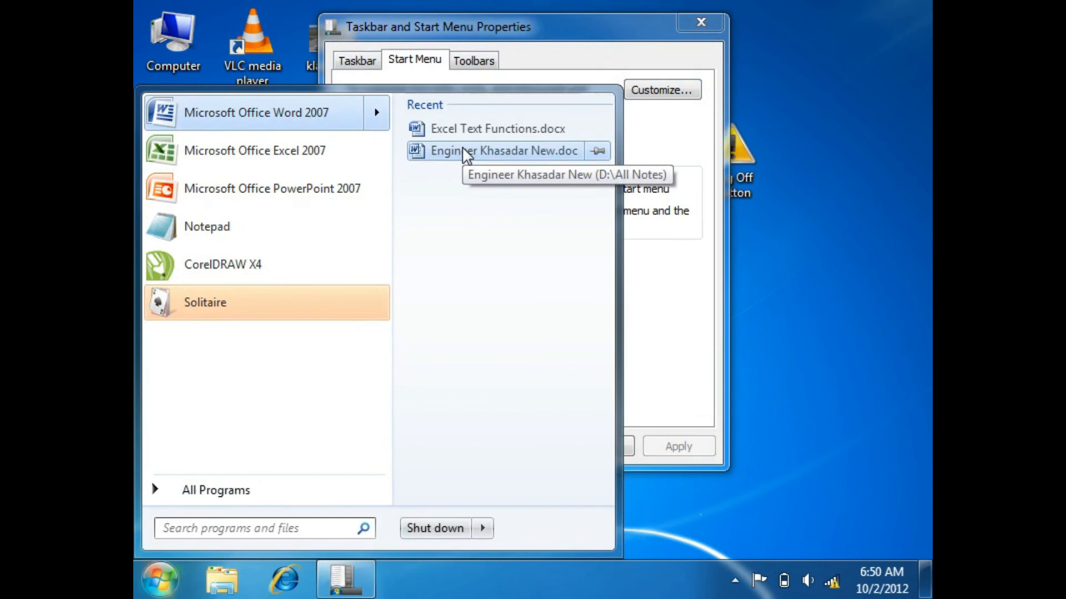
Set the number of recent items in Jump Lists to 10 and set Computer and Control Panel to not be displayed
{"action": "left_click", "coordinate": [660, 90]}
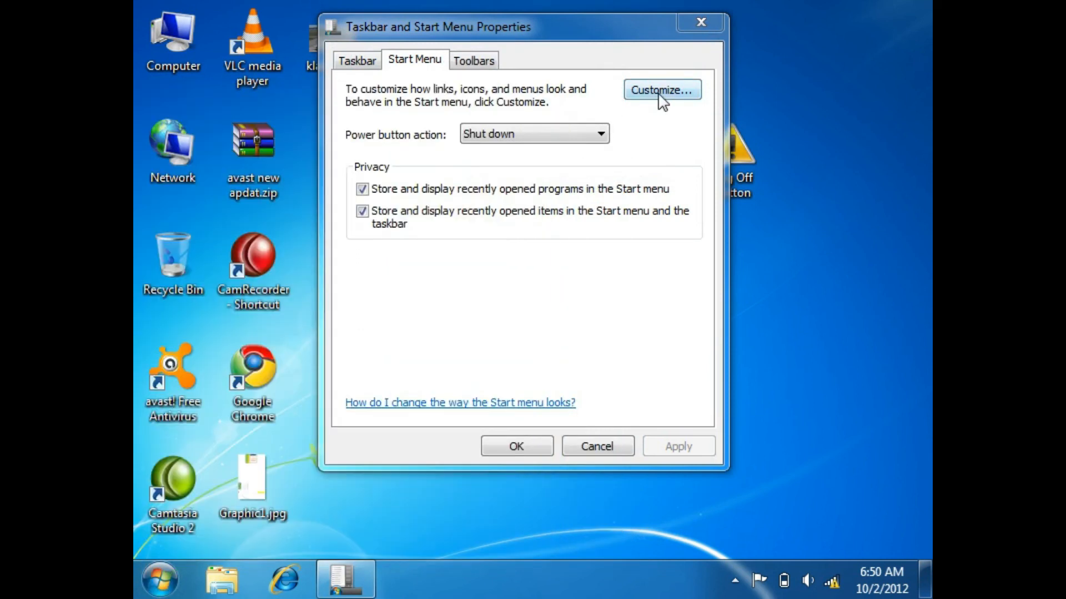
{"action": "left_click_drag", "start_coordinate": [670, 457], "coordinate": [658, 452]}
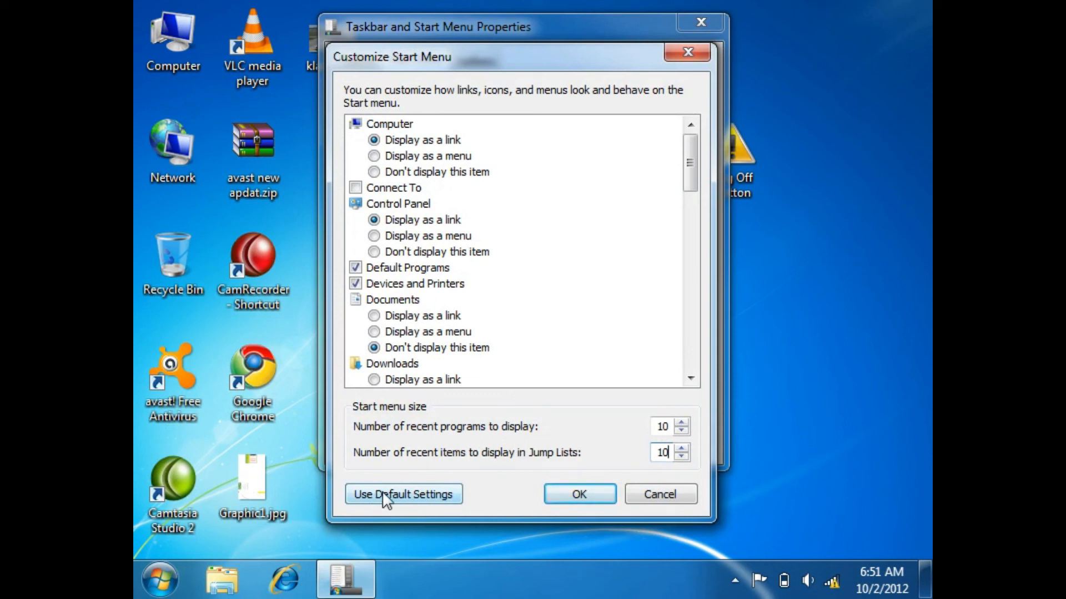
{"action": "left_click", "coordinate": [376, 157]}
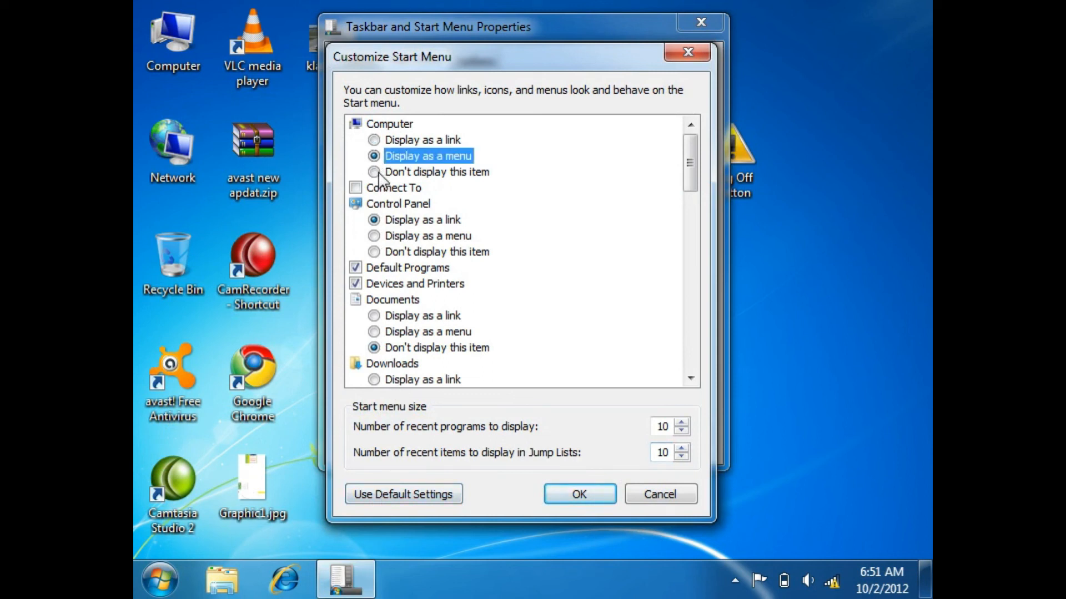
{"action": "left_click", "coordinate": [374, 172]}
{"action": "left_click", "coordinate": [375, 252]}
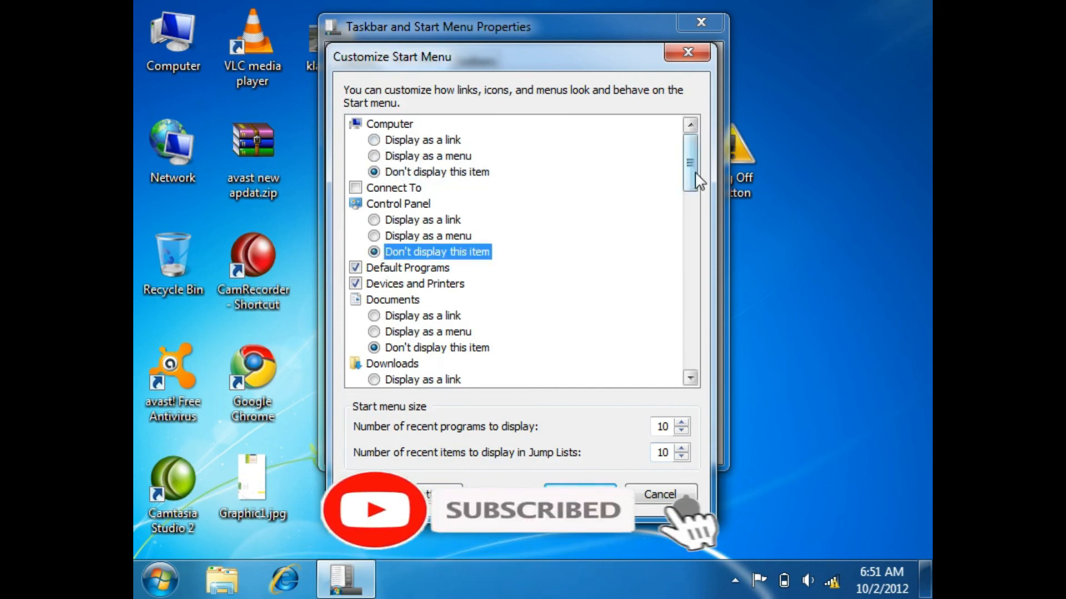
Hide Personal folder and Music, set System administrative tools to display on the All Programs menu, and restore the default Start menu settings
{"action": "left_click_drag", "start_coordinate": [696, 180], "coordinate": [692, 256]}
{"action": "left_click", "coordinate": [384, 319]}
{"action": "left_click", "coordinate": [394, 348]}
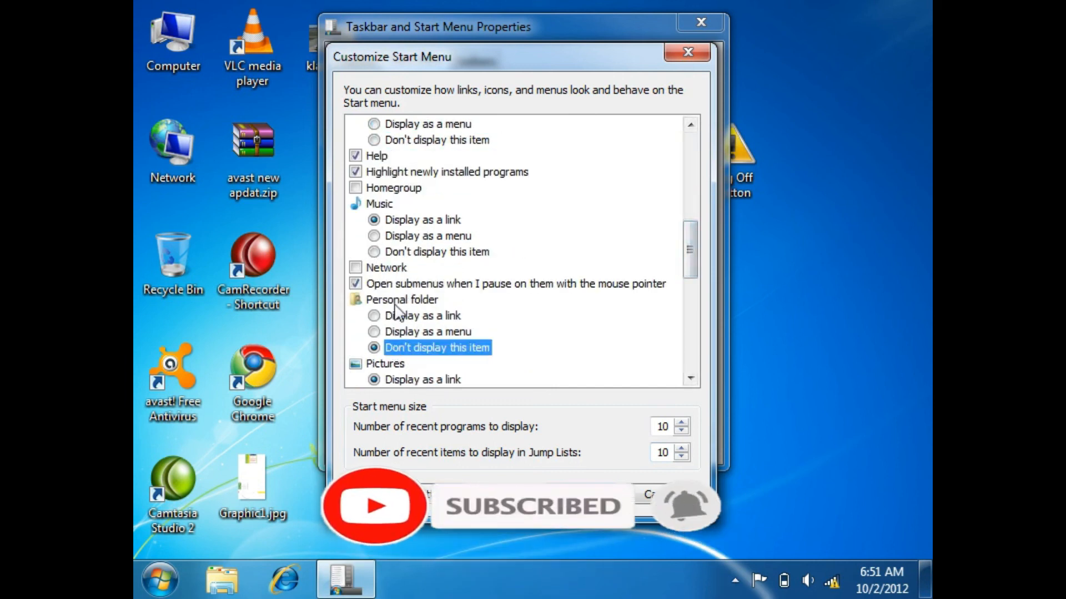
{"action": "left_click", "coordinate": [394, 252]}
{"action": "left_click_drag", "start_coordinate": [690, 257], "coordinate": [691, 339]}
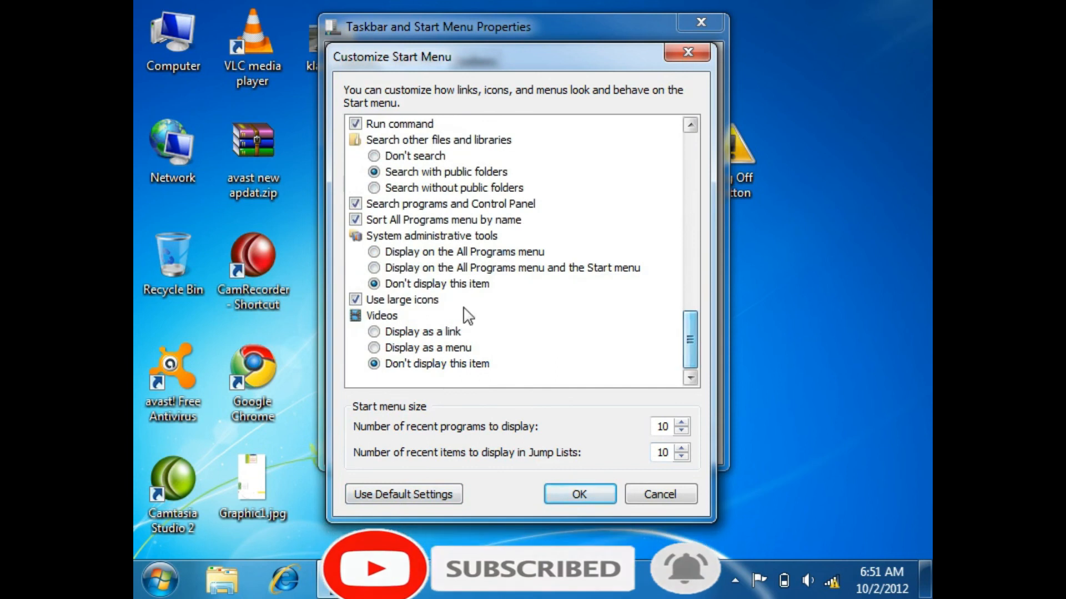
{"action": "left_click", "coordinate": [392, 253]}
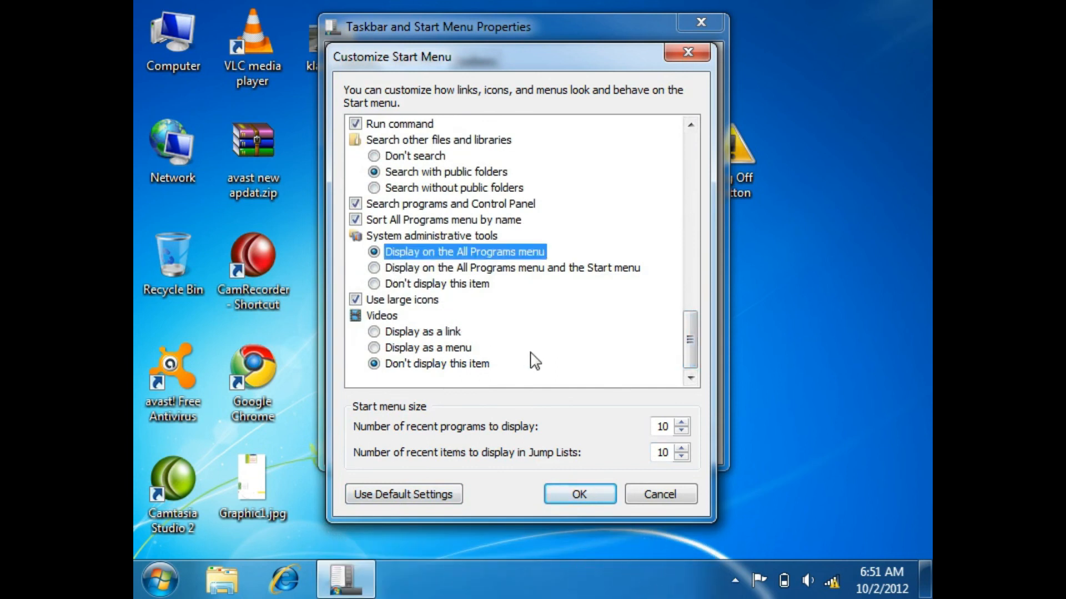
{"action": "left_click", "coordinate": [427, 491]}
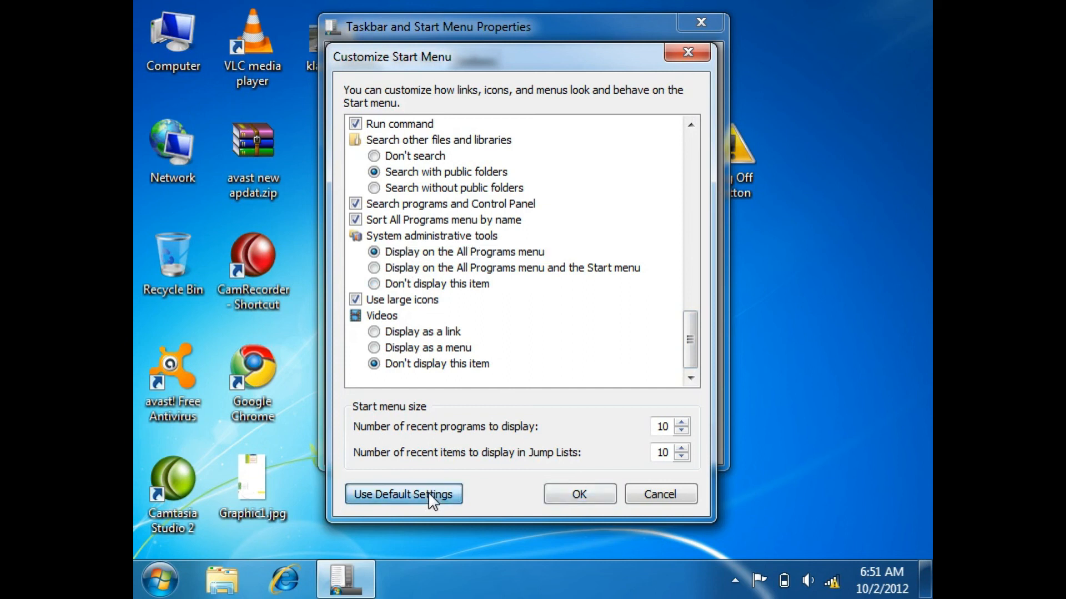
Display System administrative tools on the All Programs menu, set other files and libraries to Don't search, and display Videos as a menu
{"action": "left_click", "coordinate": [374, 253]}
{"action": "left_click", "coordinate": [376, 189]}
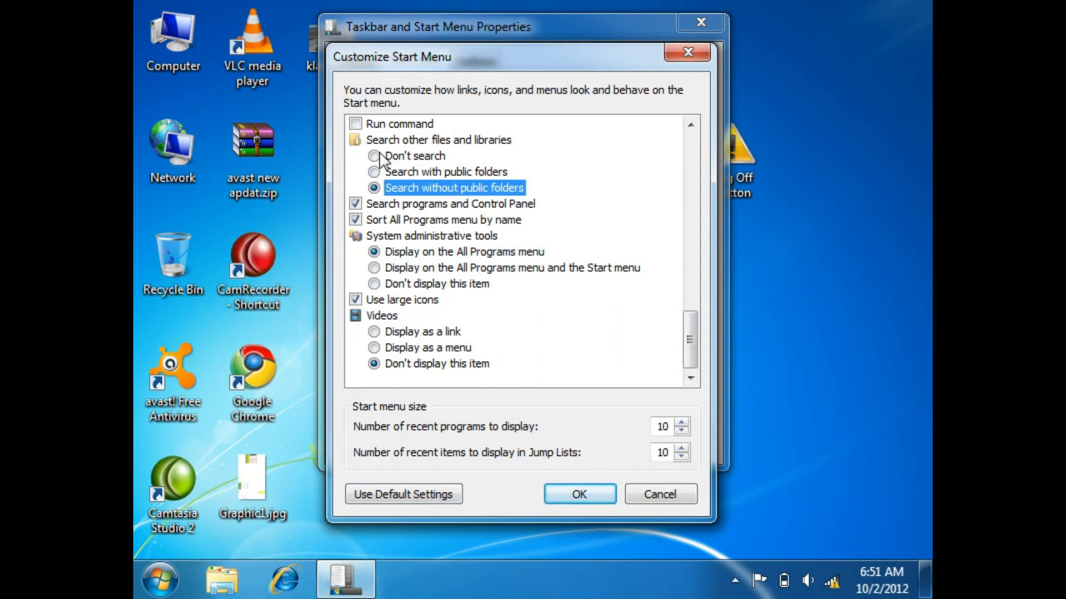
{"action": "left_click", "coordinate": [380, 156]}
{"action": "left_click", "coordinate": [390, 348]}
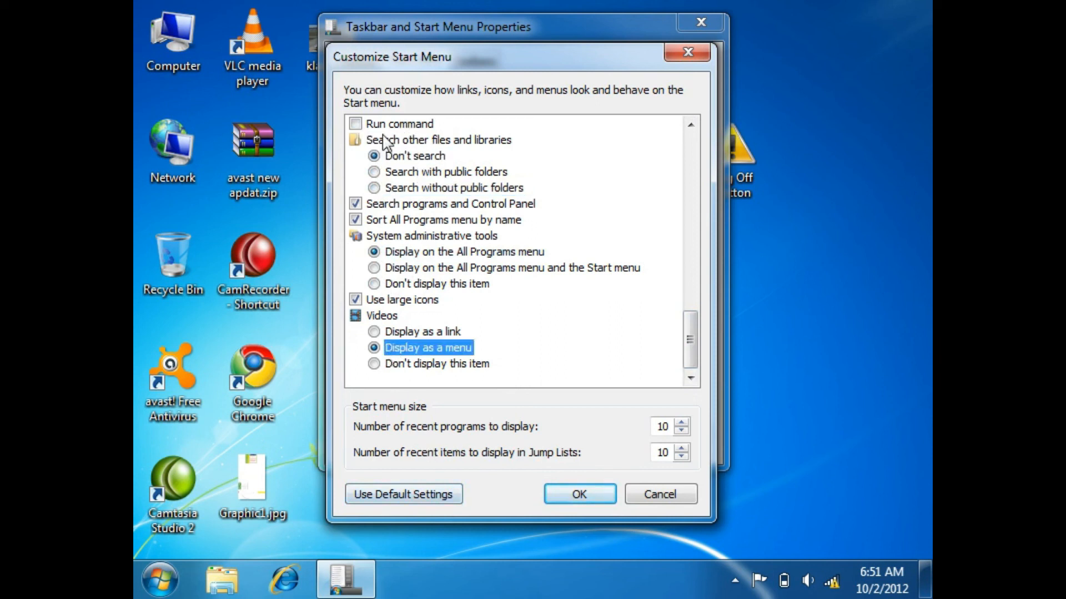
Restore the default Start menu settings, accept the customization, and apply and close the taskbar properties
{"action": "left_click", "coordinate": [408, 489]}
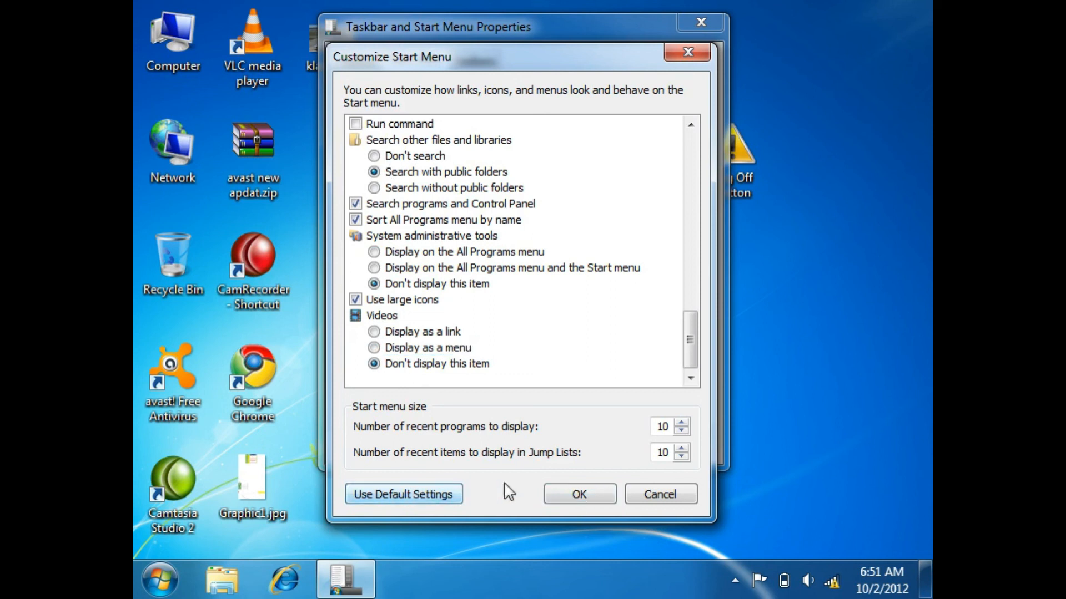
{"action": "left_click", "coordinate": [587, 494]}
{"action": "left_click", "coordinate": [668, 445]}
{"action": "left_click", "coordinate": [517, 446]}
Check the Start menu items and Word's recent documents list, and return to the desktop
{"action": "left_click", "coordinate": [162, 578]}
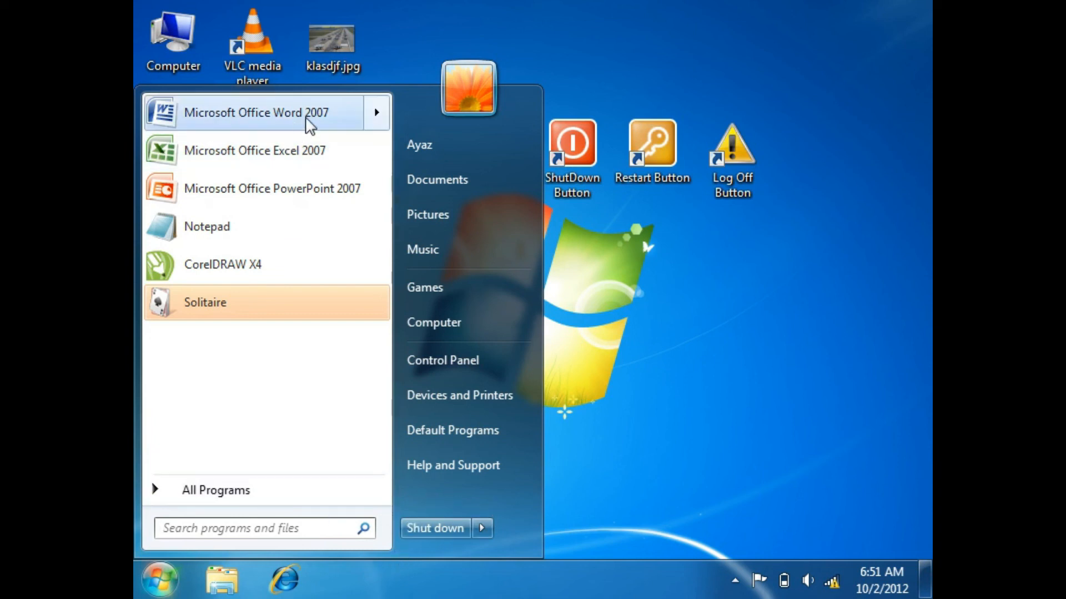
{"action": "mouse_move", "coordinate": [307, 120]}
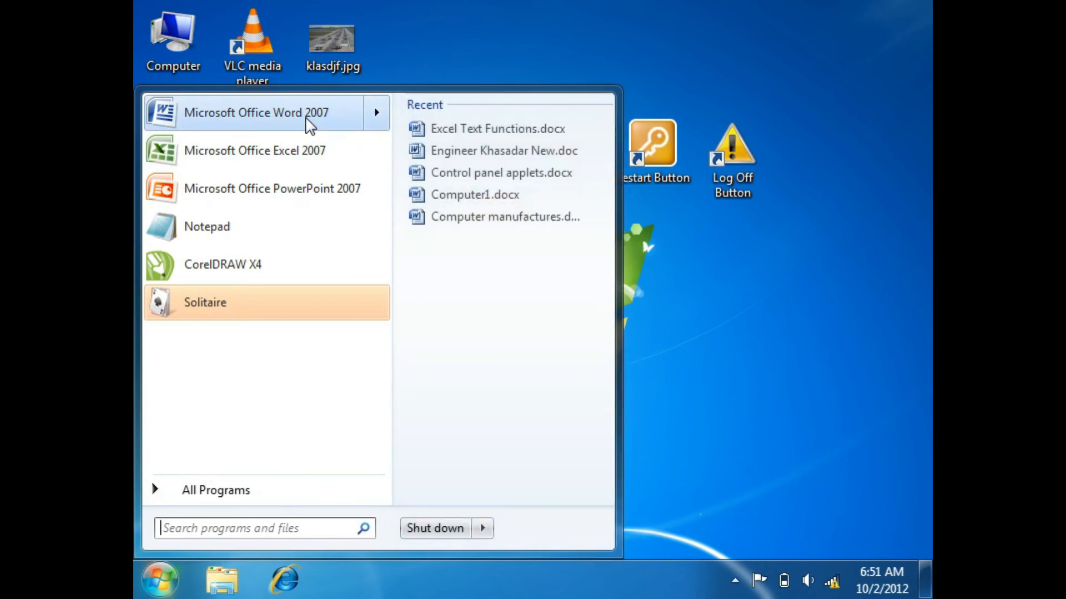
{"action": "right_click", "coordinate": [756, 333]}
{"action": "left_click", "coordinate": [744, 143]}
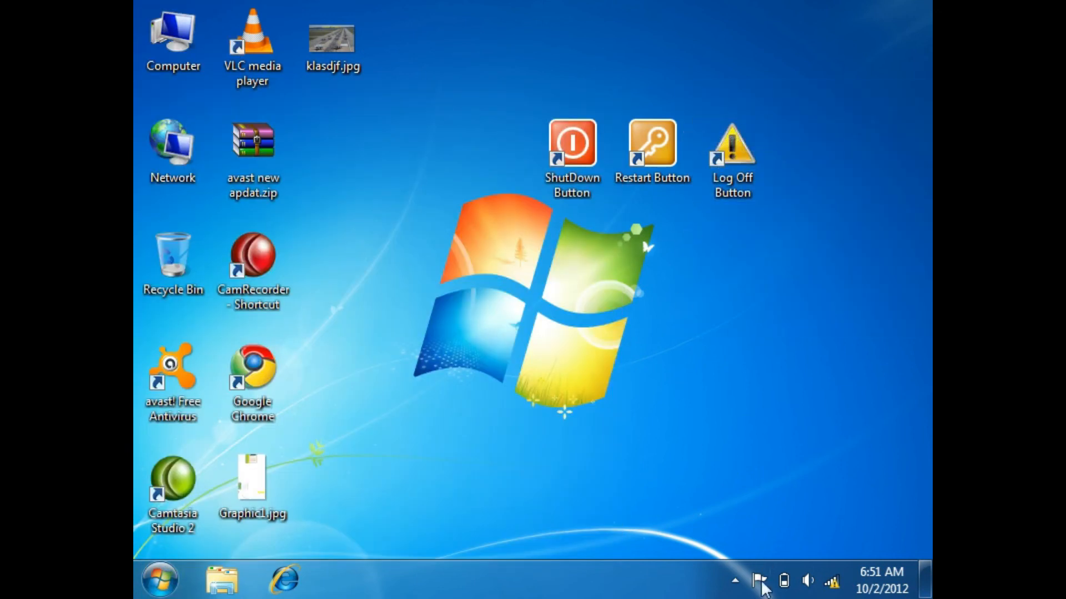